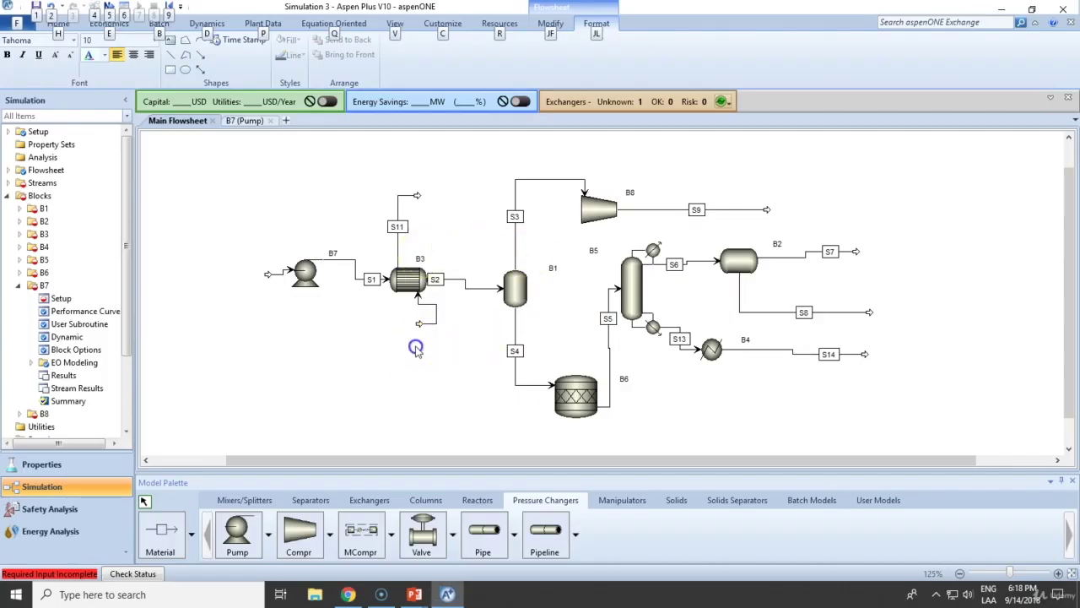
# Collapse the Model Palette to enlarge the flowsheet area and leave free space above the process diagram.
pyautogui.click(561, 22)
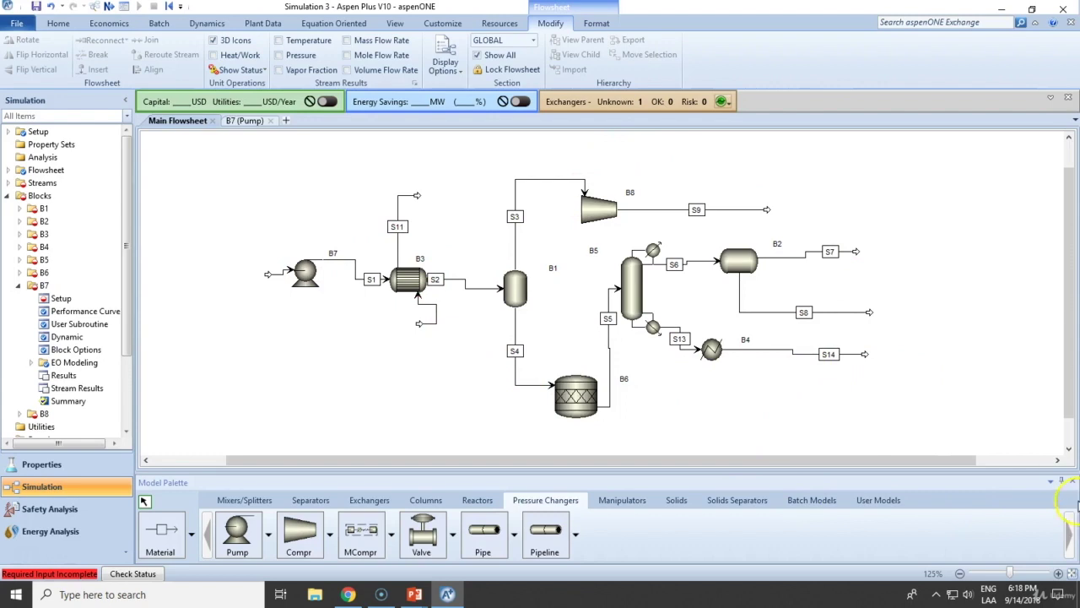
pyautogui.click(1060, 481)
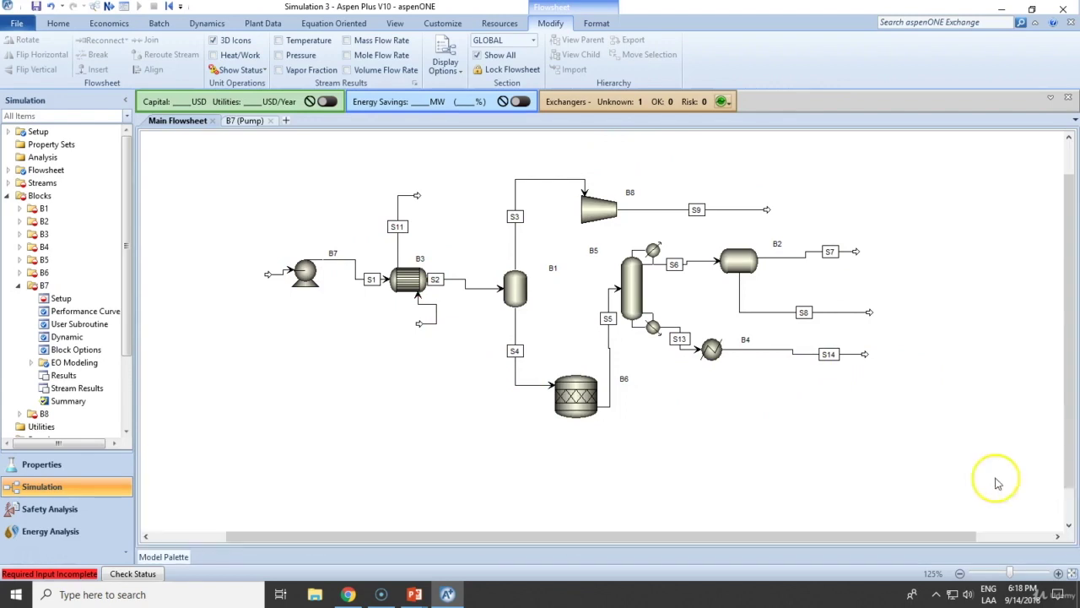
pyautogui.moveTo(1069, 221); pyautogui.dragTo(1070, 189)
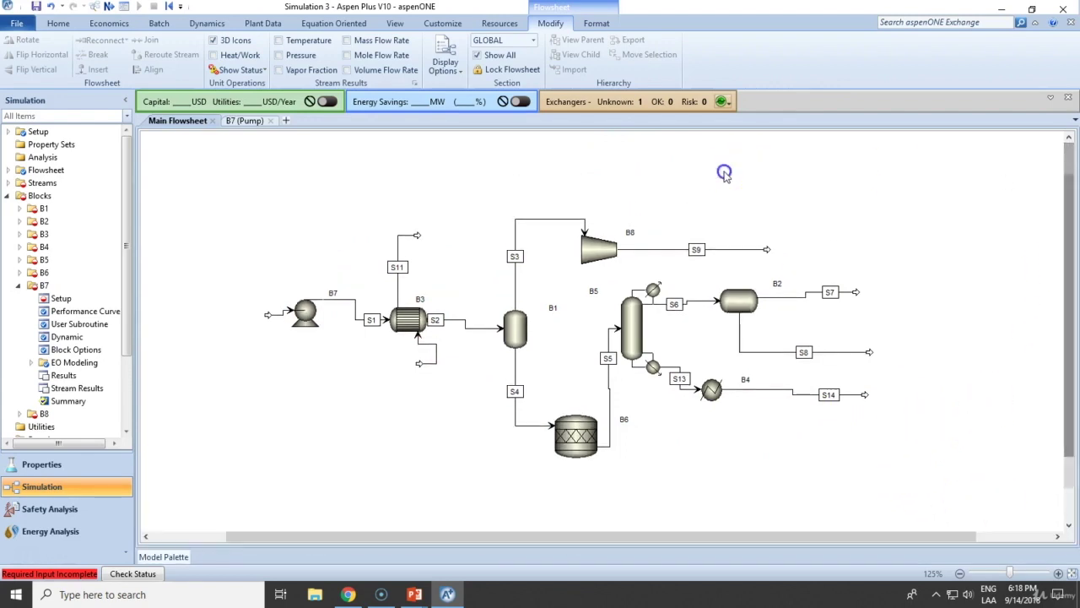
# Add the text annotation "Plant Design #01: Pilot Plant" as a title above the flowsheet.
pyautogui.click(595, 26)
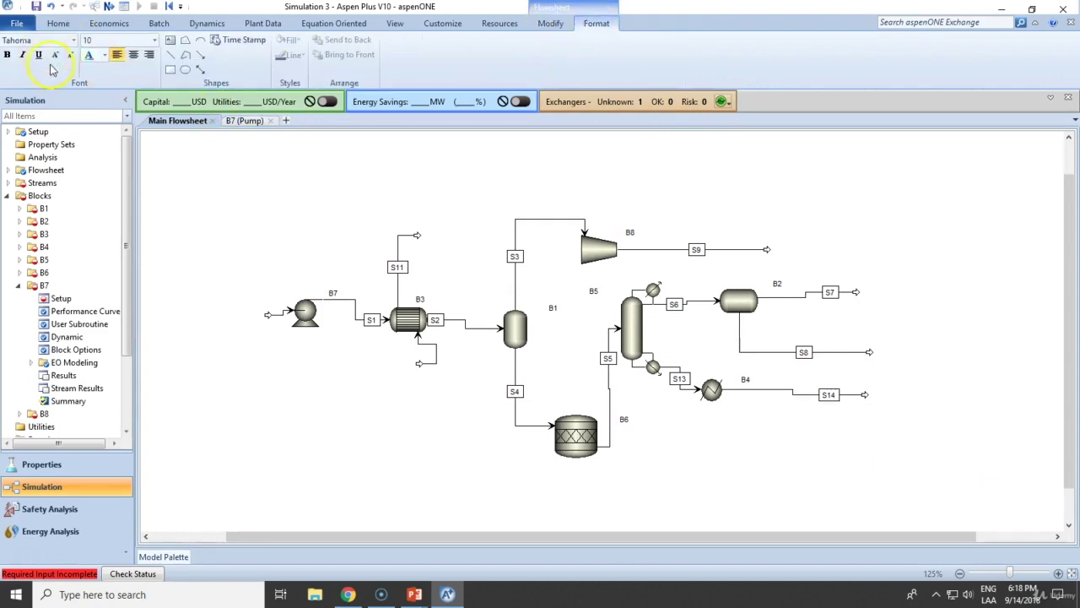
pyautogui.click(182, 49)
pyautogui.click(171, 40)
pyautogui.click(473, 157)
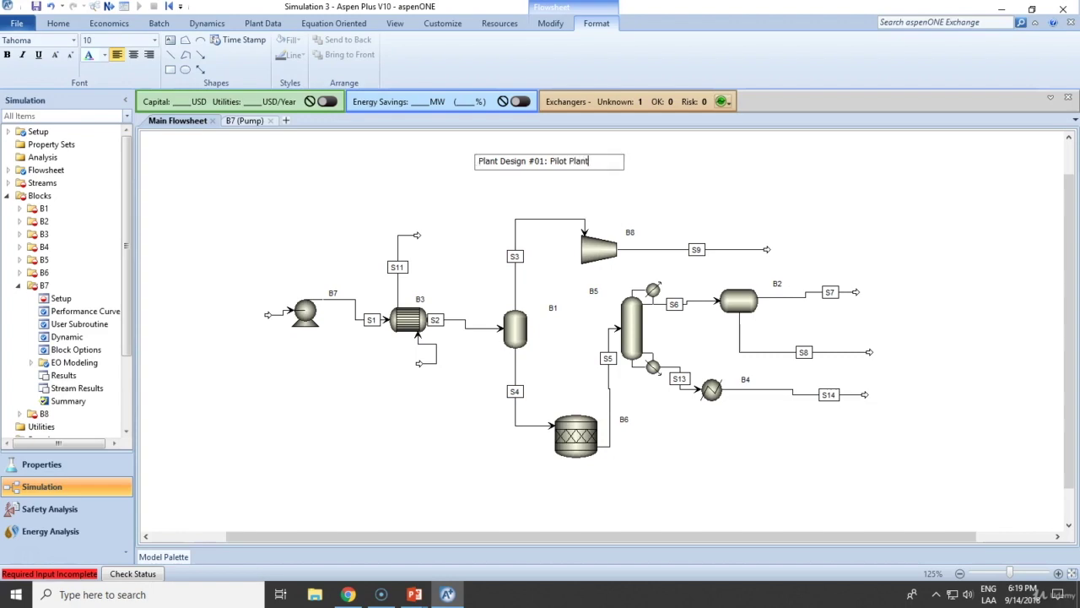
pyautogui.press('Return')
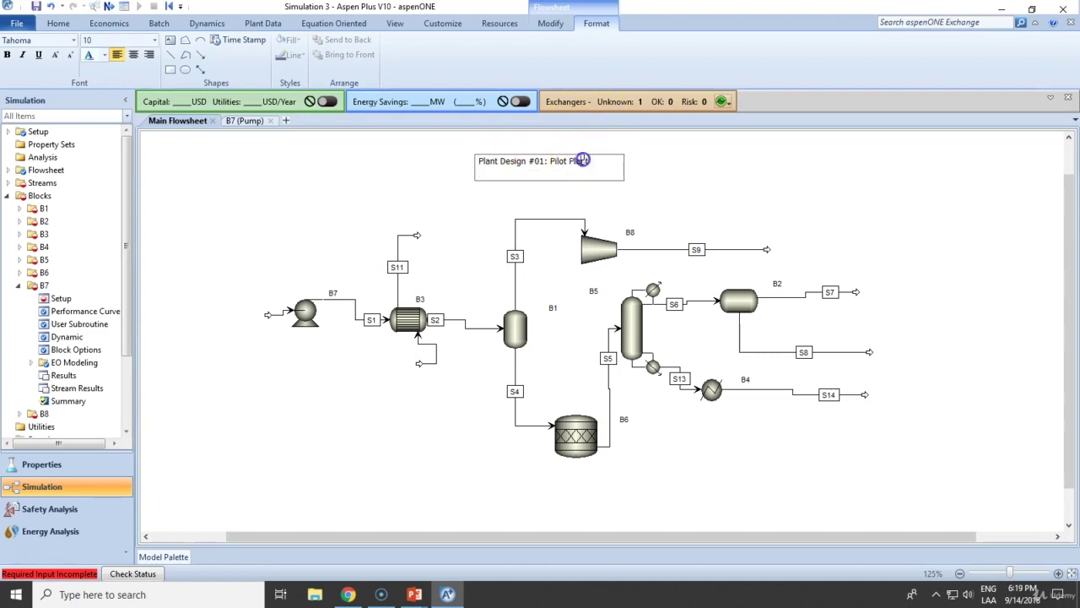
# Make the title "Plant Design #01: Pilot Plant" bold with font size 15.
pyautogui.moveTo(589, 161); pyautogui.dragTo(467, 162)
pyautogui.rightClick(44, 64)
pyautogui.click(8, 61)
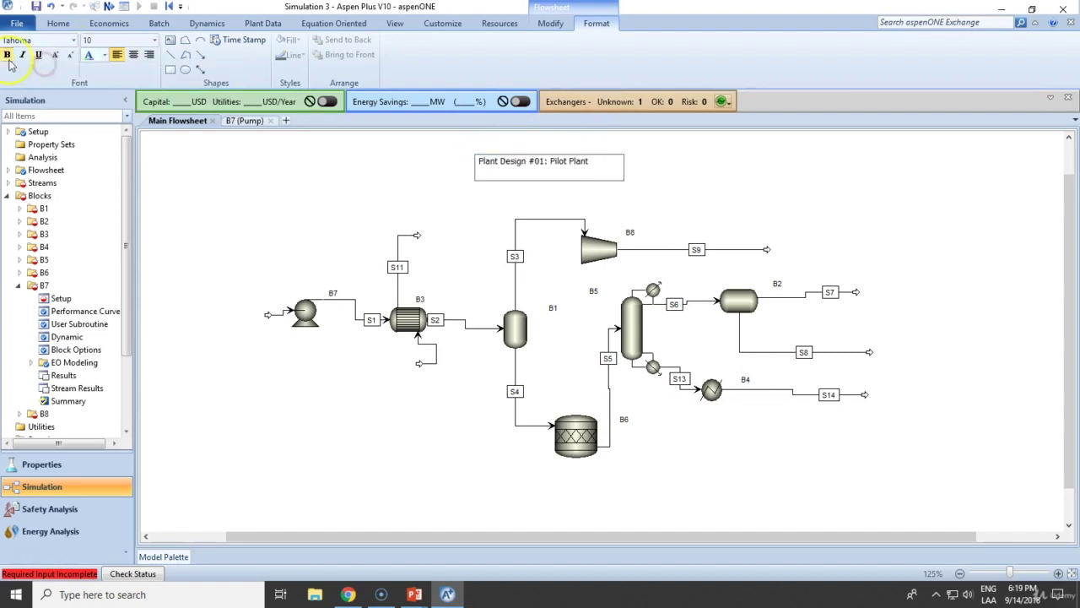
pyautogui.doubleClick(508, 164)
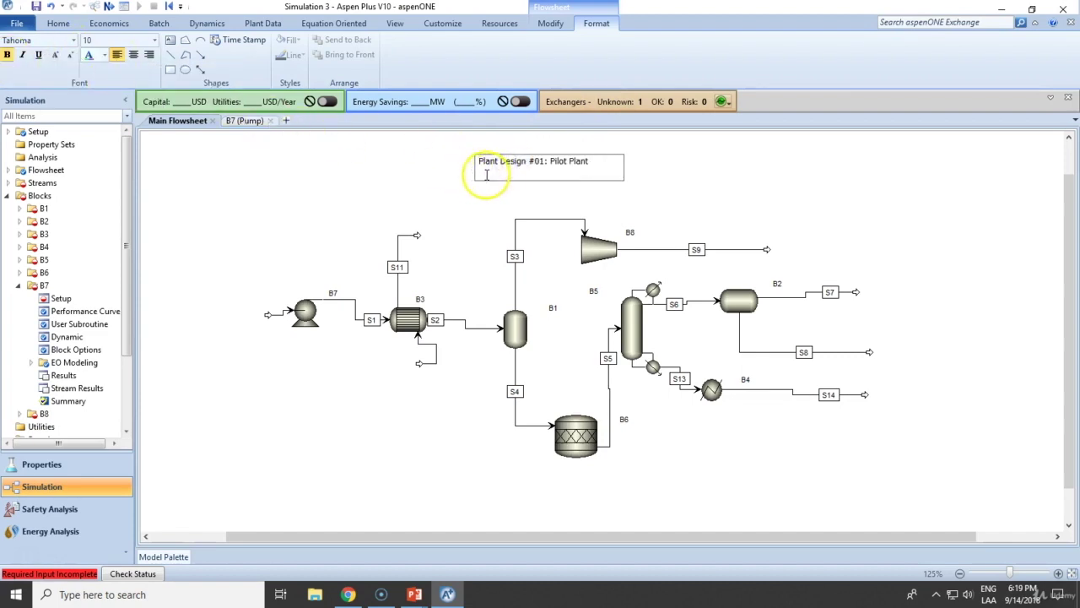
pyautogui.moveTo(589, 161); pyautogui.dragTo(160, 93)
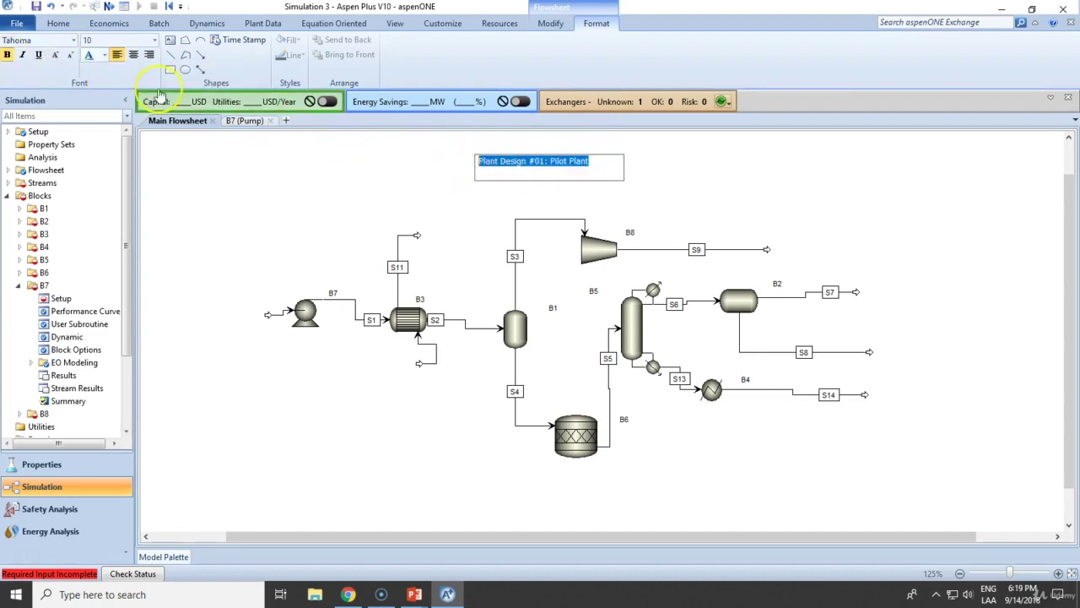
pyautogui.click(8, 58)
pyautogui.moveTo(609, 167); pyautogui.dragTo(146, 61)
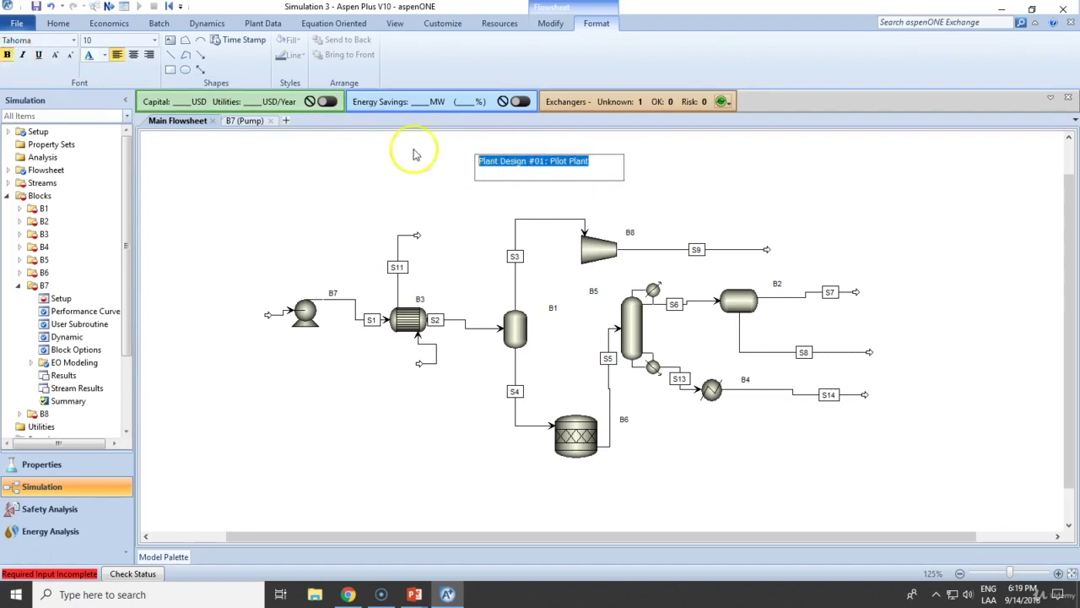
pyautogui.click(154, 42)
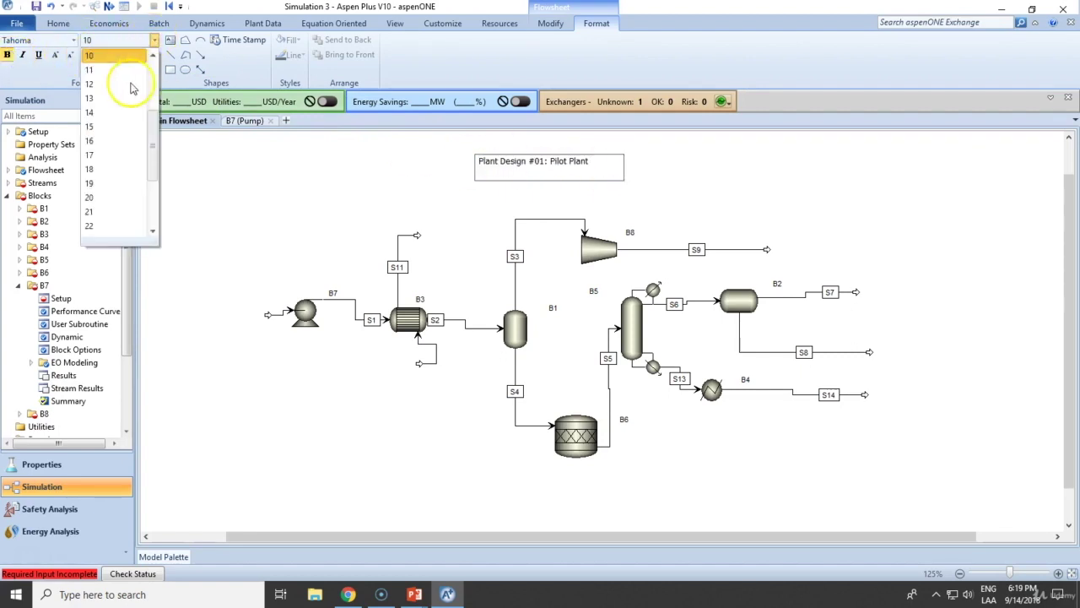
pyautogui.click(103, 118)
pyautogui.click(572, 162)
pyautogui.click(663, 168)
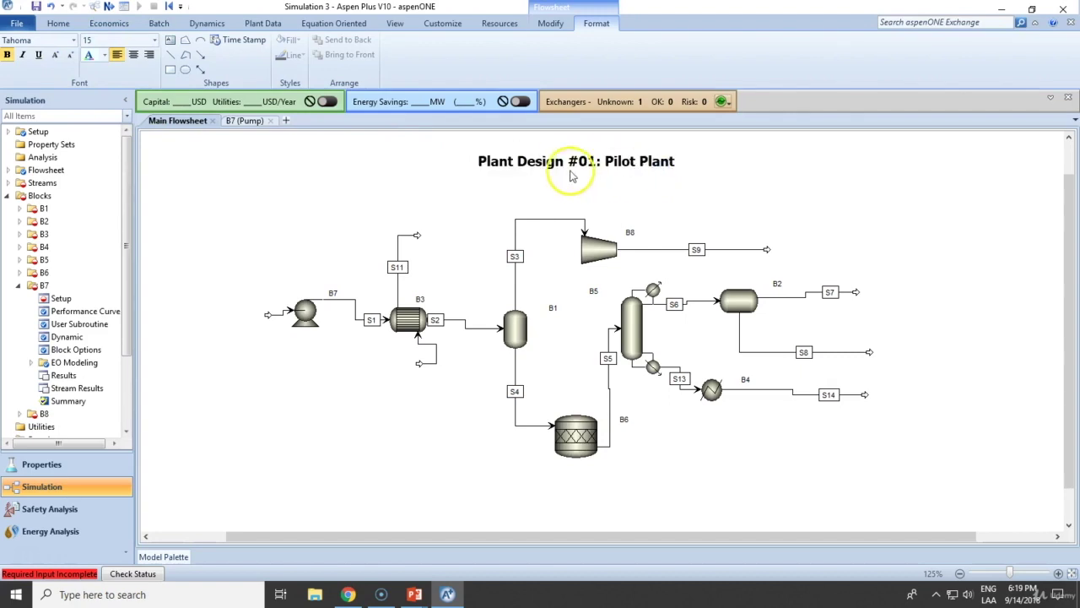
# Set the flowsheet title to font size 17 and underline it, without italics.
pyautogui.click(559, 166)
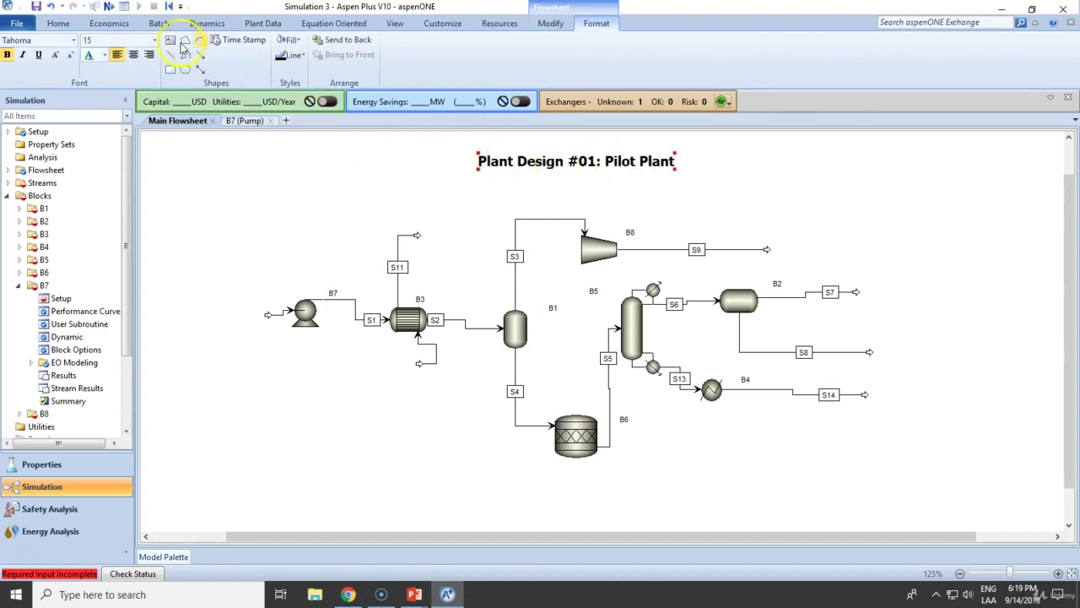
pyautogui.click(154, 39)
pyautogui.click(131, 79)
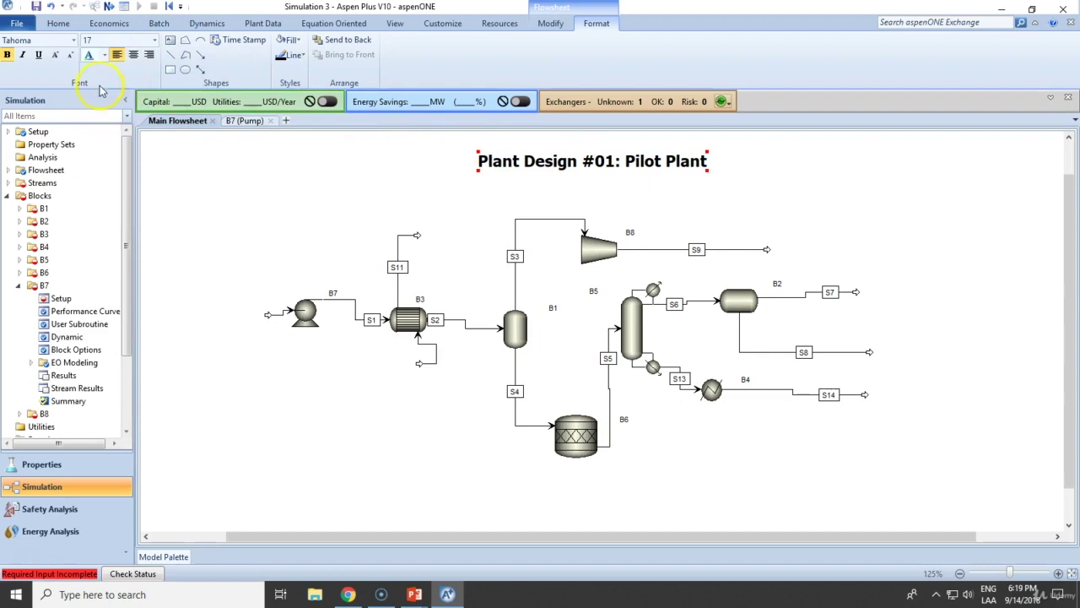
pyautogui.click(24, 55)
pyautogui.click(38, 57)
pyautogui.click(22, 57)
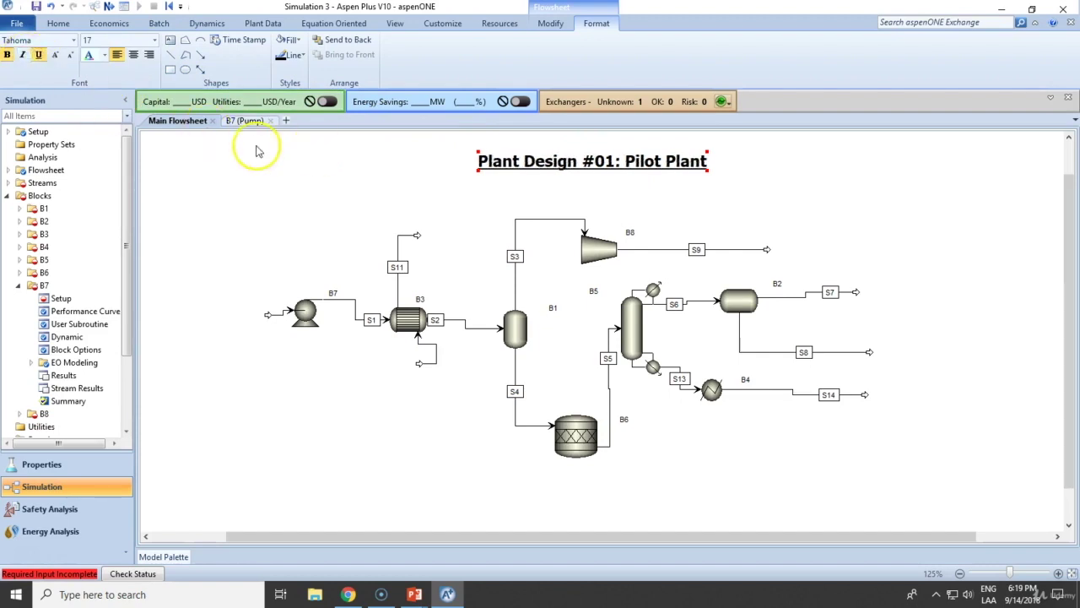
# Try a yellow font colour on the title, restore black and deselect it.
pyautogui.click(104, 55)
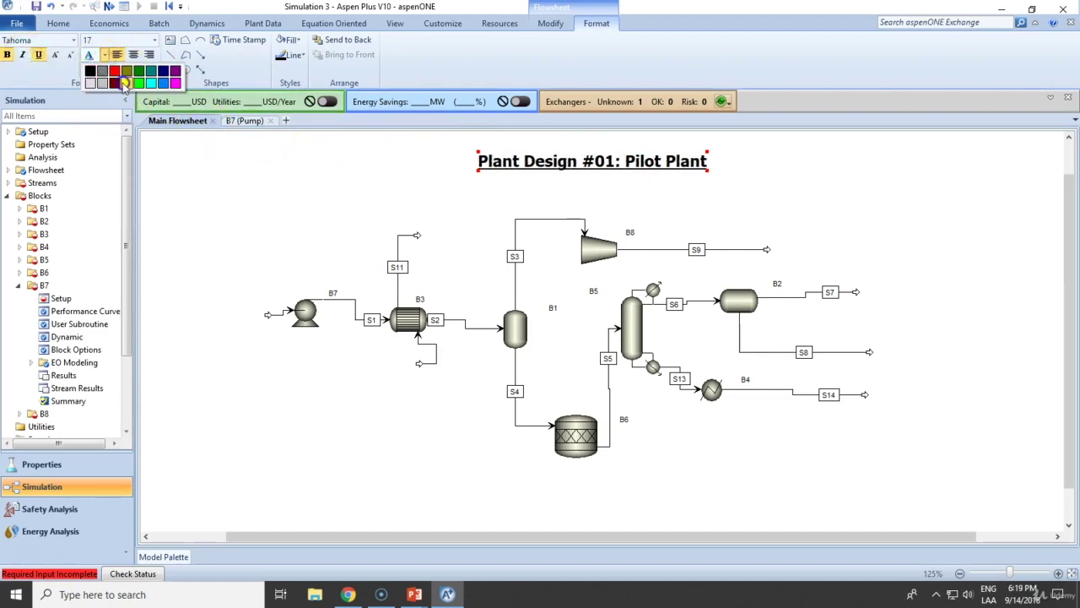
pyautogui.click(123, 85)
pyautogui.click(104, 55)
pyautogui.click(95, 74)
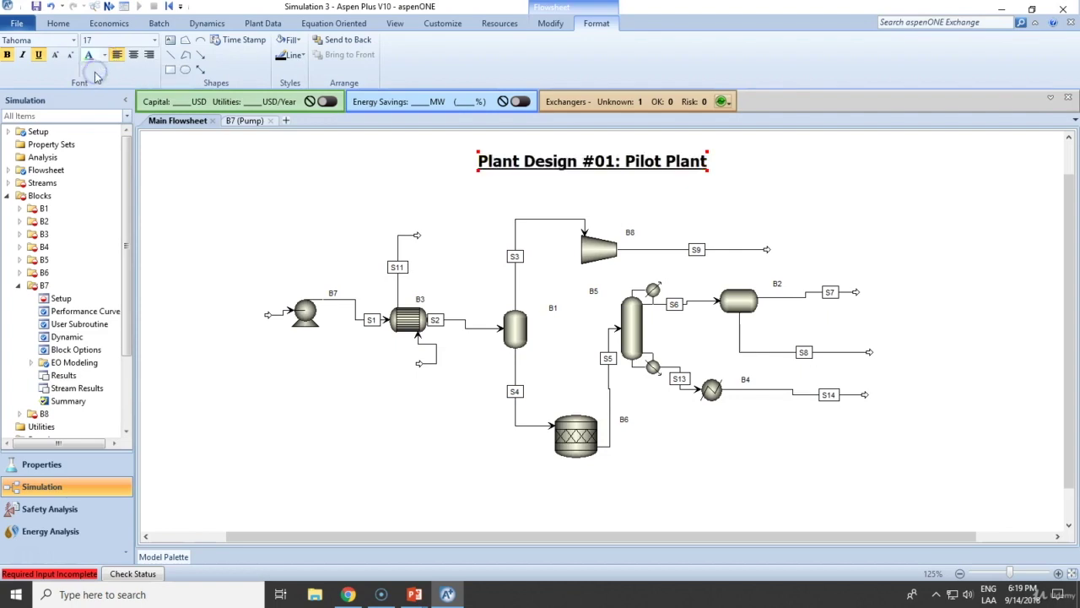
pyautogui.click(488, 413)
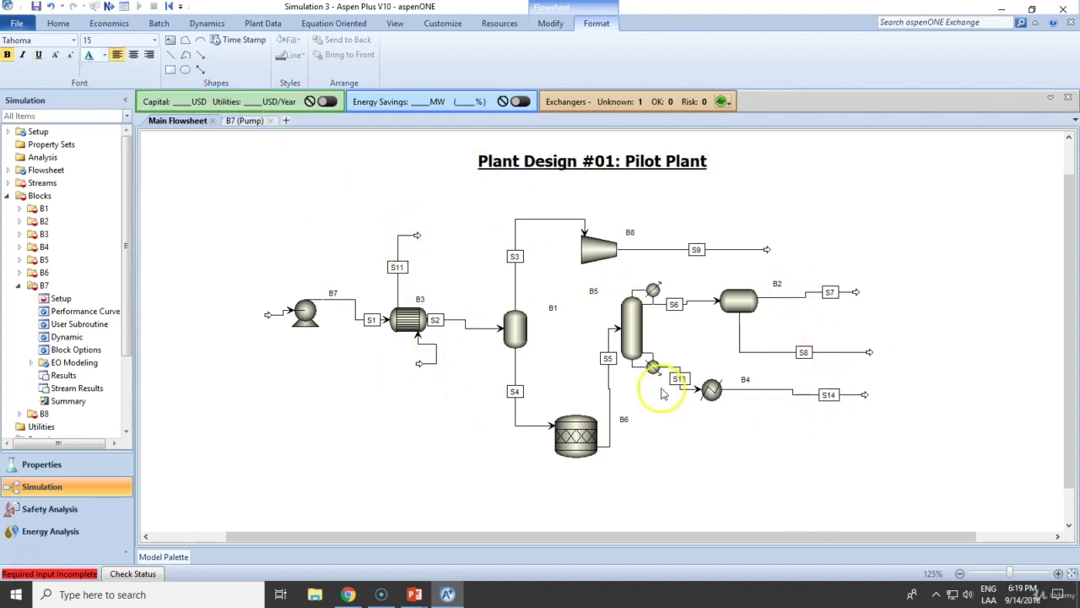
# Move column B5, drum B2 and heater B4 together away from reactor B6, and place B2 slightly higher than the column.
pyautogui.moveTo(580, 281); pyautogui.dragTo(921, 422)
pyautogui.moveTo(691, 354); pyautogui.dragTo(731, 360)
pyautogui.click(770, 498)
pyautogui.moveTo(839, 333); pyautogui.dragTo(843, 296)
# Align the outlet ends of product streams S7, S8, S14 and S9 along the outer edge of the flowsheet.
pyautogui.click(928, 326)
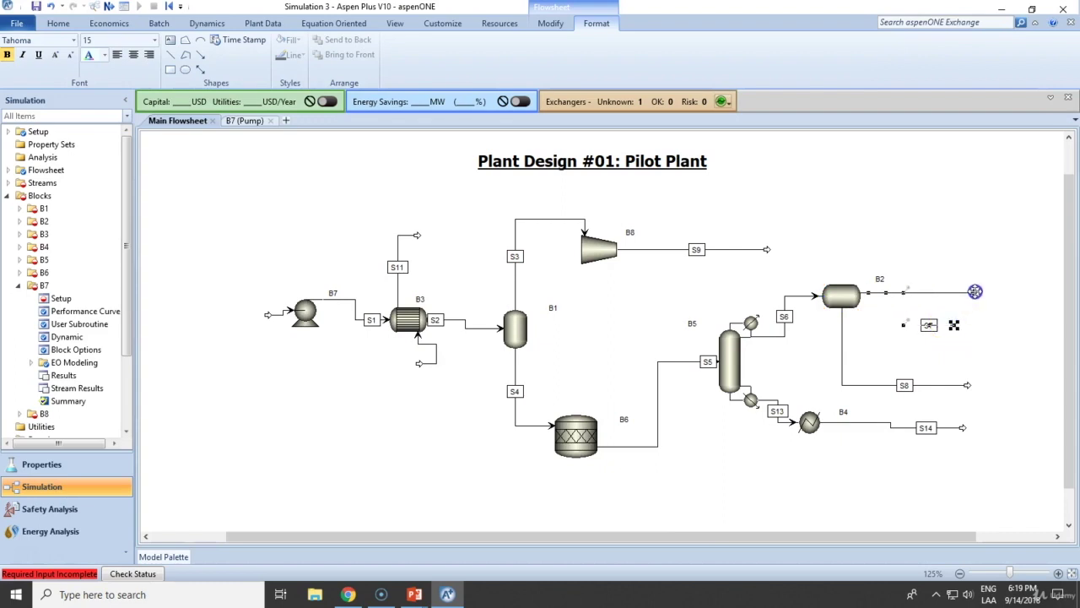
pyautogui.moveTo(976, 292); pyautogui.dragTo(977, 292)
pyautogui.moveTo(967, 386)
pyautogui.mouseDown()
pyautogui.moveTo(993, 367)
pyautogui.moveTo(977, 367)
pyautogui.mouseUp()
pyautogui.click(963, 428)
pyautogui.moveTo(965, 428); pyautogui.dragTo(977, 428)
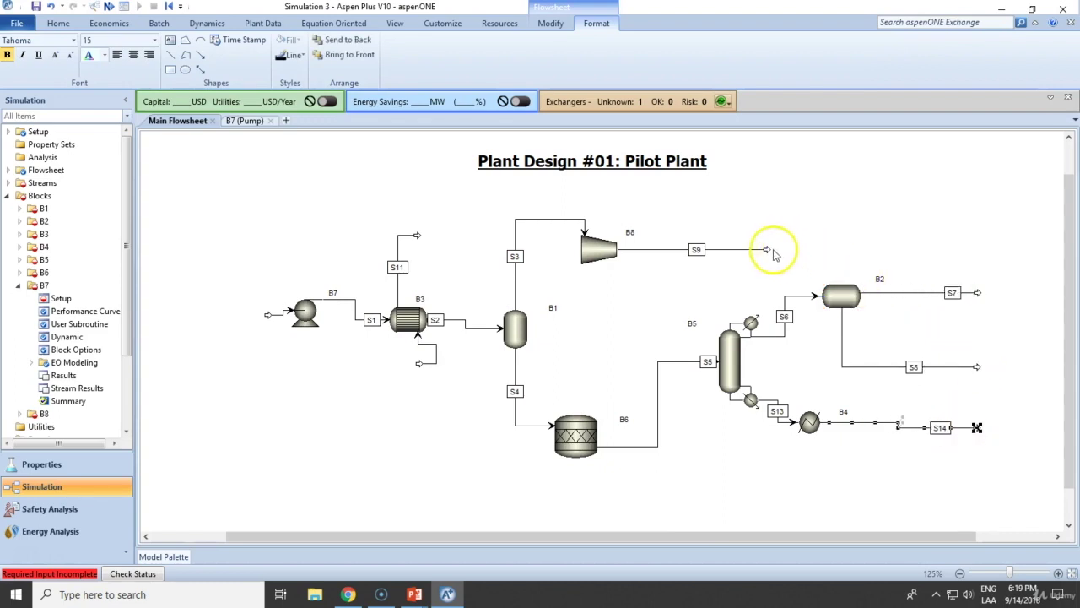
pyautogui.click(768, 251)
pyautogui.moveTo(766, 250); pyautogui.dragTo(972, 245)
pyautogui.click(465, 349)
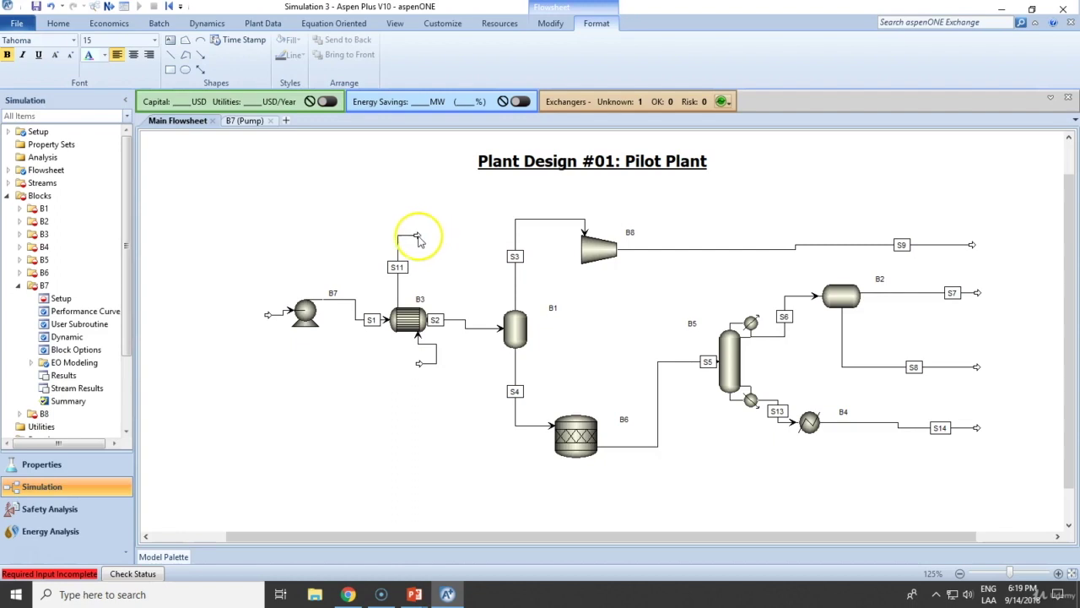
# Extend exchanger B3's outlet stream S11 upward and its inlet stream S10 downward, clear of the process blocks.
pyautogui.moveTo(418, 242); pyautogui.dragTo(418, 230)
pyautogui.moveTo(437, 171); pyautogui.dragTo(436, 170)
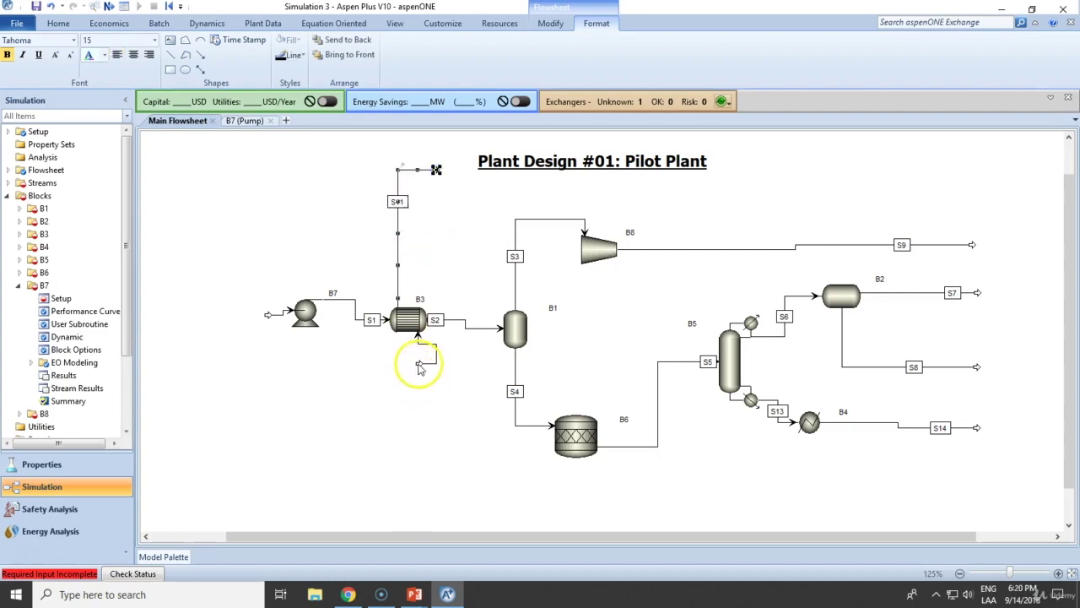
pyautogui.moveTo(418, 363); pyautogui.dragTo(326, 497)
pyautogui.click(712, 500)
# Draw a rectangle around all process blocks, leaving the stream ends outside, and give it a dashed outline.
pyautogui.click(171, 72)
pyautogui.moveTo(277, 193)
pyautogui.mouseDown()
pyautogui.moveTo(746, 413)
pyautogui.moveTo(942, 397)
pyautogui.moveTo(936, 467)
pyautogui.mouseUp()
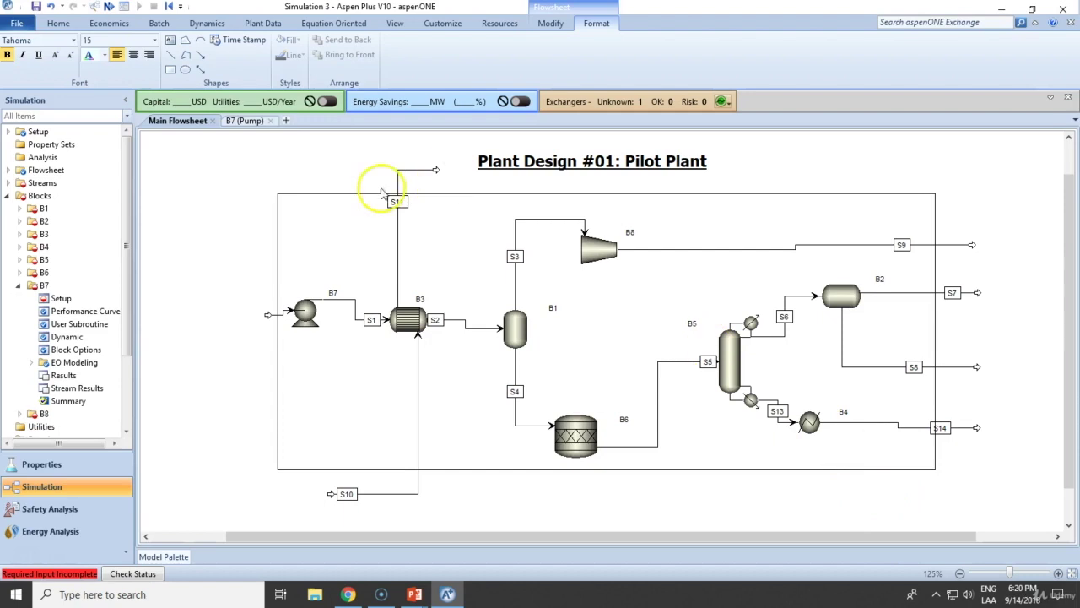
pyautogui.click(280, 193)
pyautogui.click(295, 55)
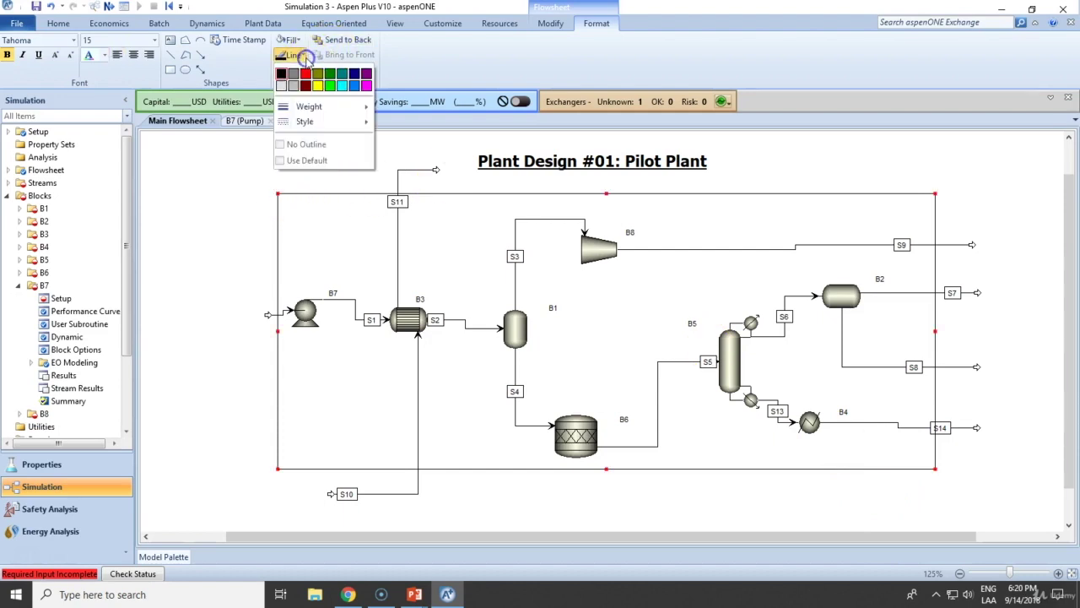
pyautogui.moveTo(330, 124)
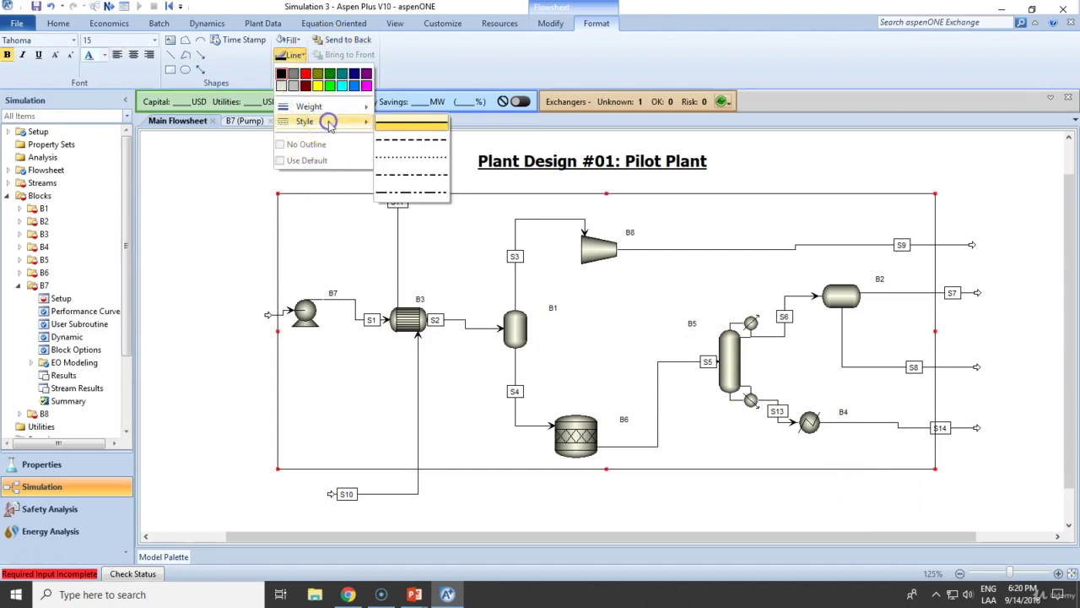
pyautogui.click(419, 145)
# Thicken the dashed boundary rectangle's outline to a medium-heavy line weight.
pyautogui.click(295, 55)
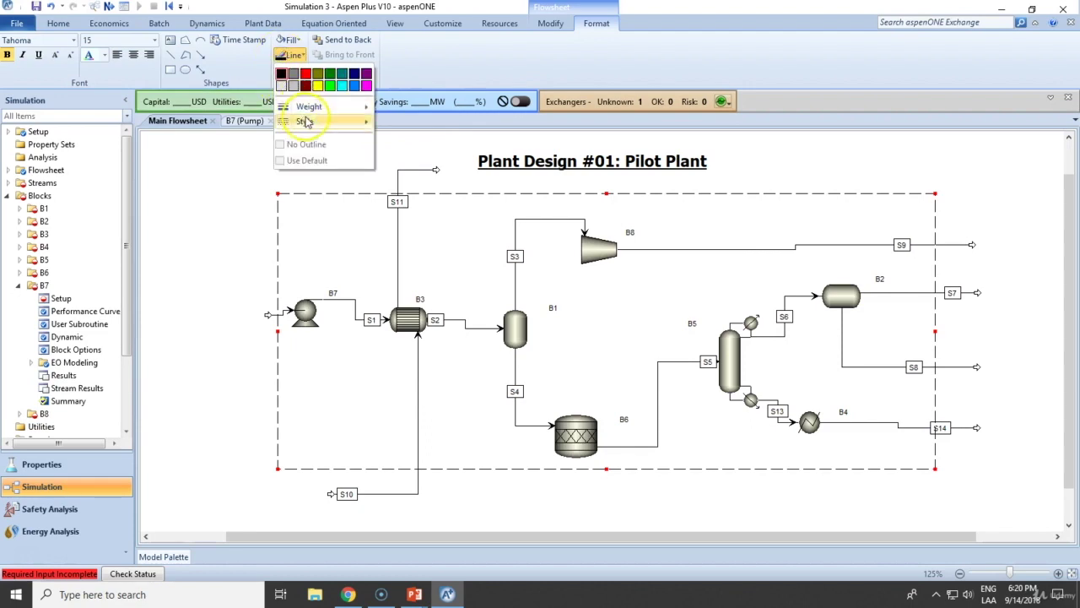
pyautogui.moveTo(309, 107)
pyautogui.click(424, 195)
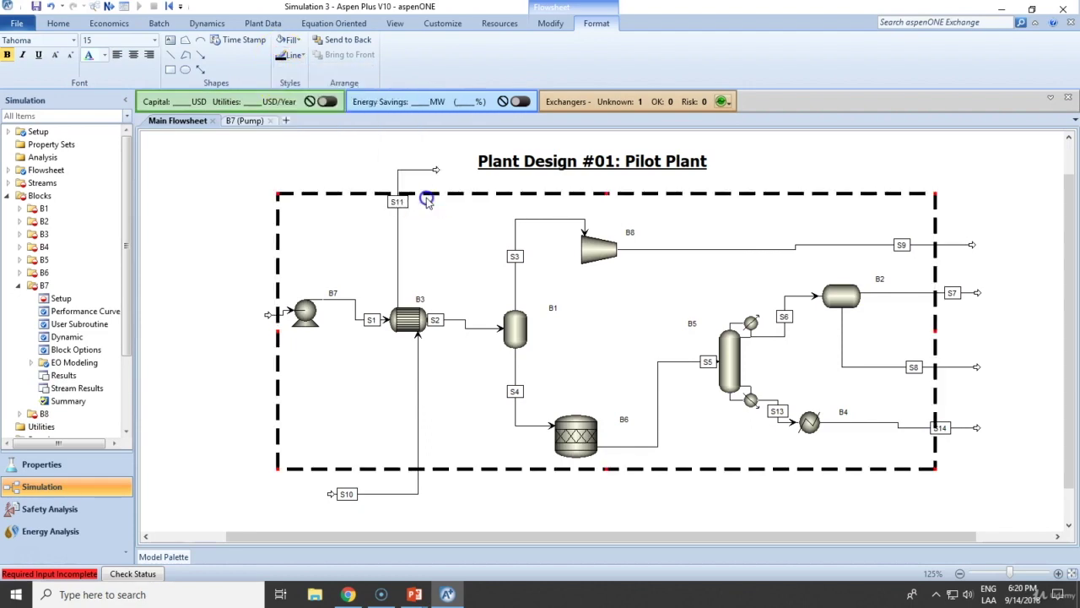
pyautogui.click(296, 55)
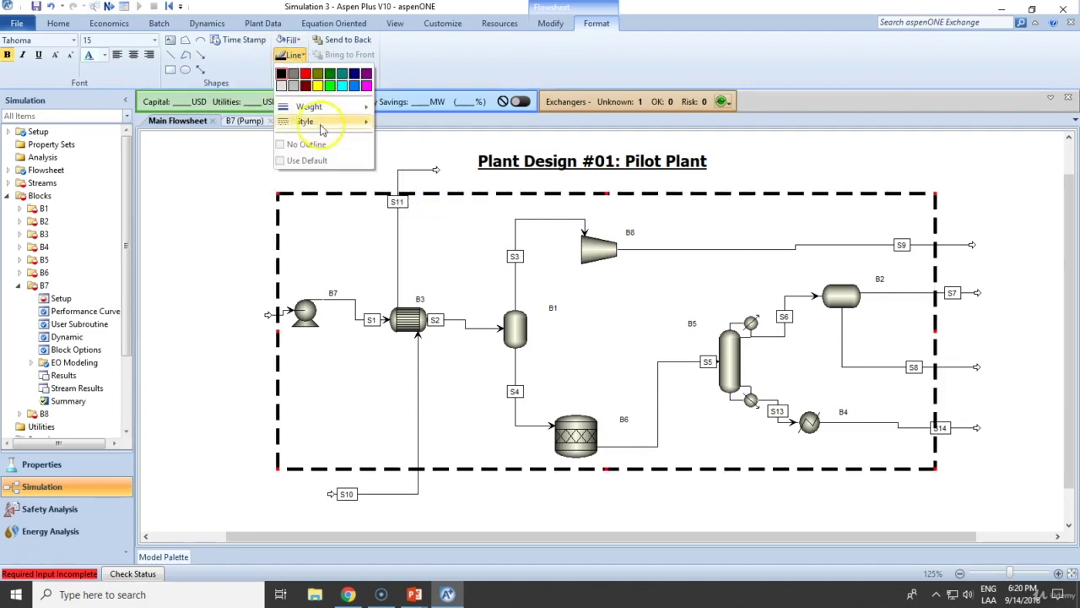
pyautogui.moveTo(330, 115)
pyautogui.click(422, 173)
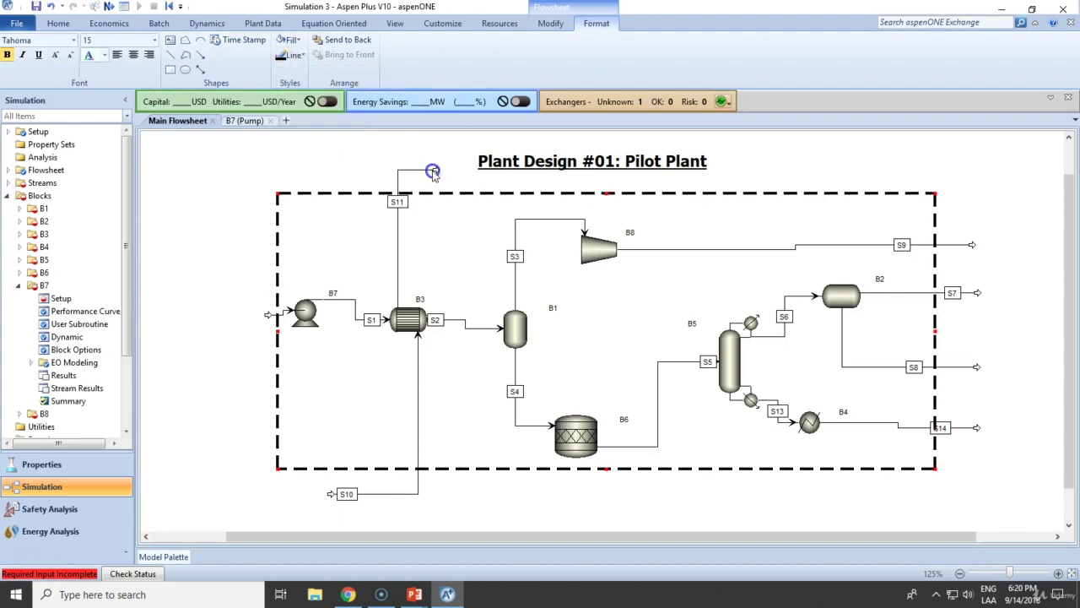
# Colour the boundary rectangle's dashed outline dark green.
pyautogui.click(291, 55)
pyautogui.click(330, 85)
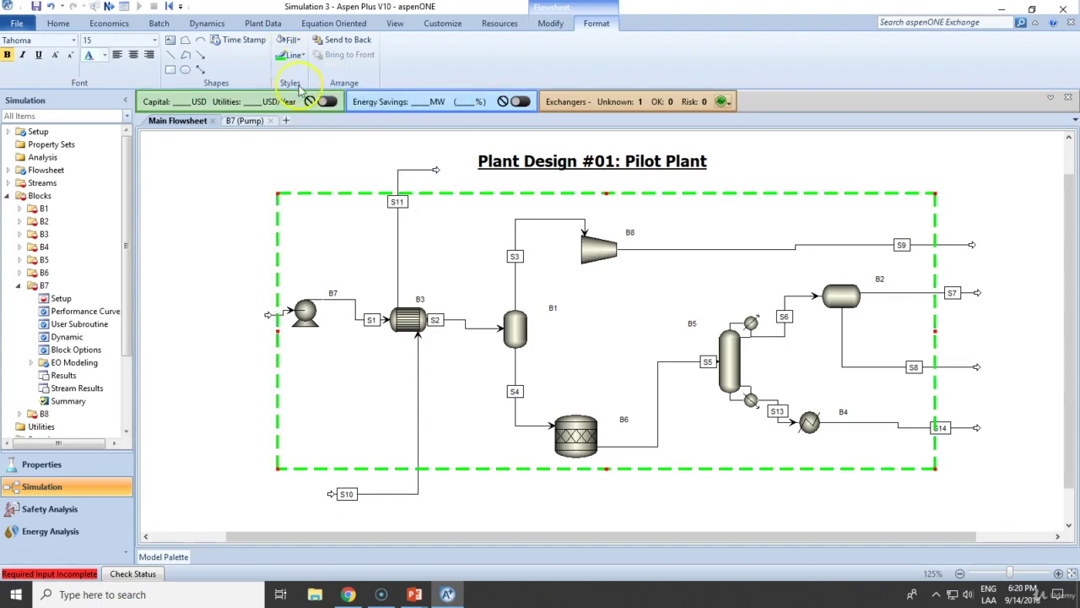
pyautogui.click(290, 39)
pyautogui.click(289, 42)
pyautogui.click(291, 55)
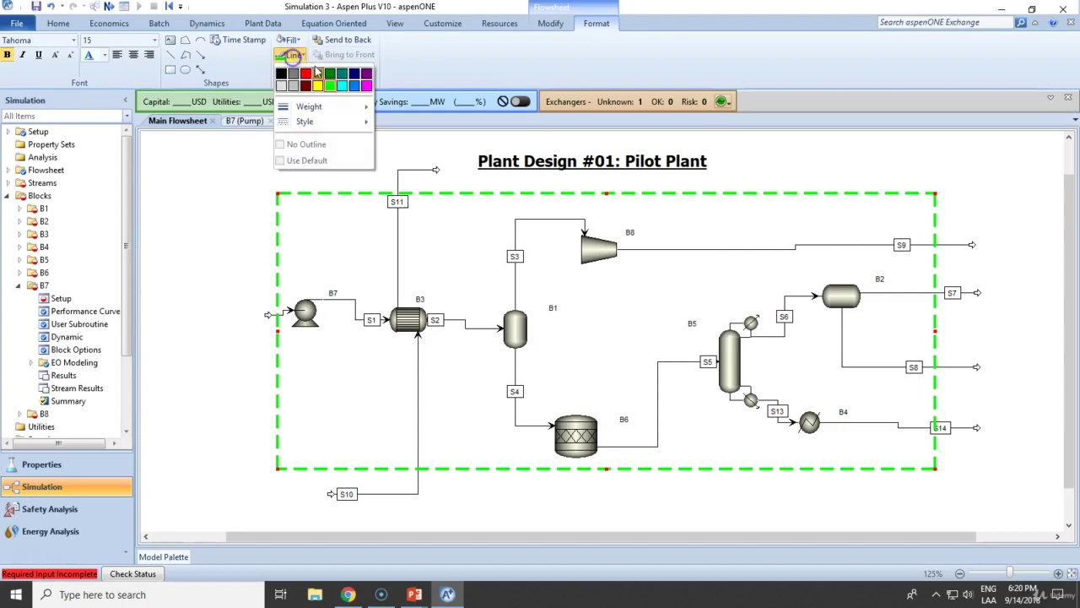
pyautogui.click(331, 74)
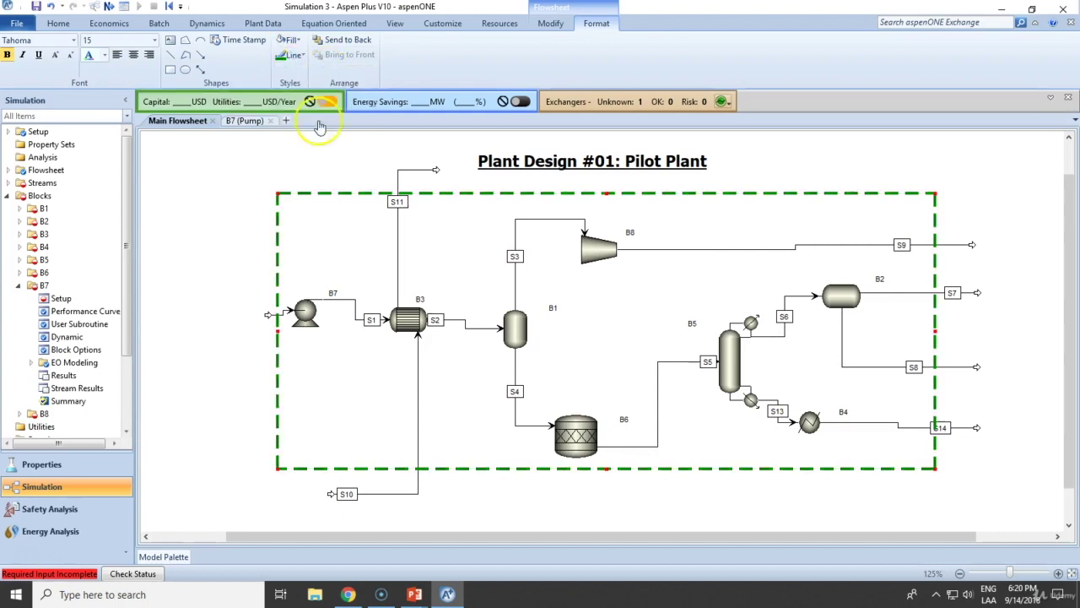
# Extend pump B7's inlet stream S12 outside the dashed boundary and add a "Raw Materials" text label near it.
pyautogui.click(263, 314)
pyautogui.click(240, 375)
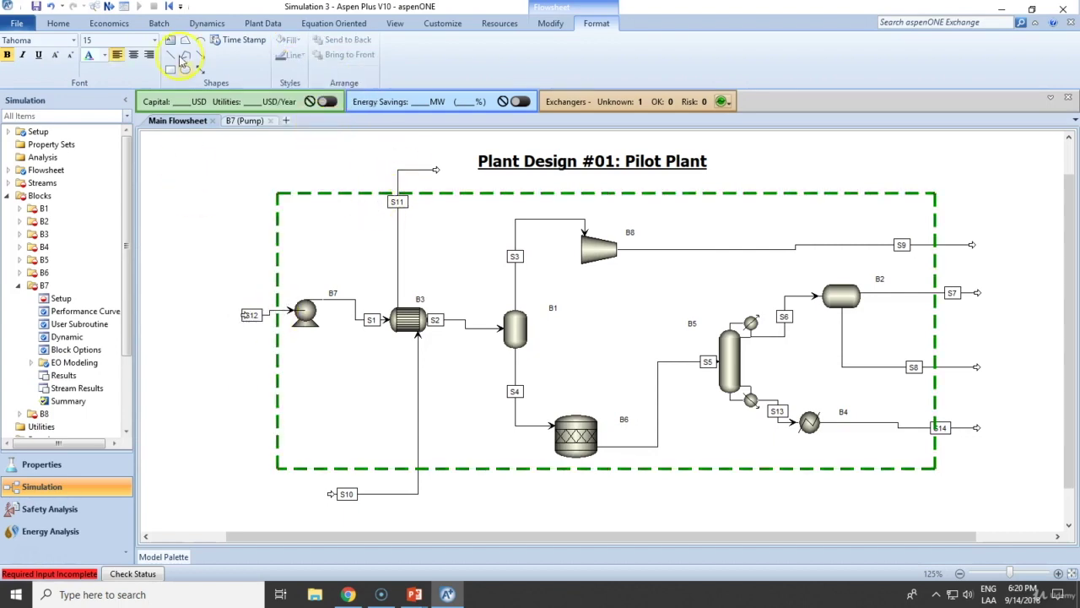
pyautogui.click(173, 41)
pyautogui.click(200, 221)
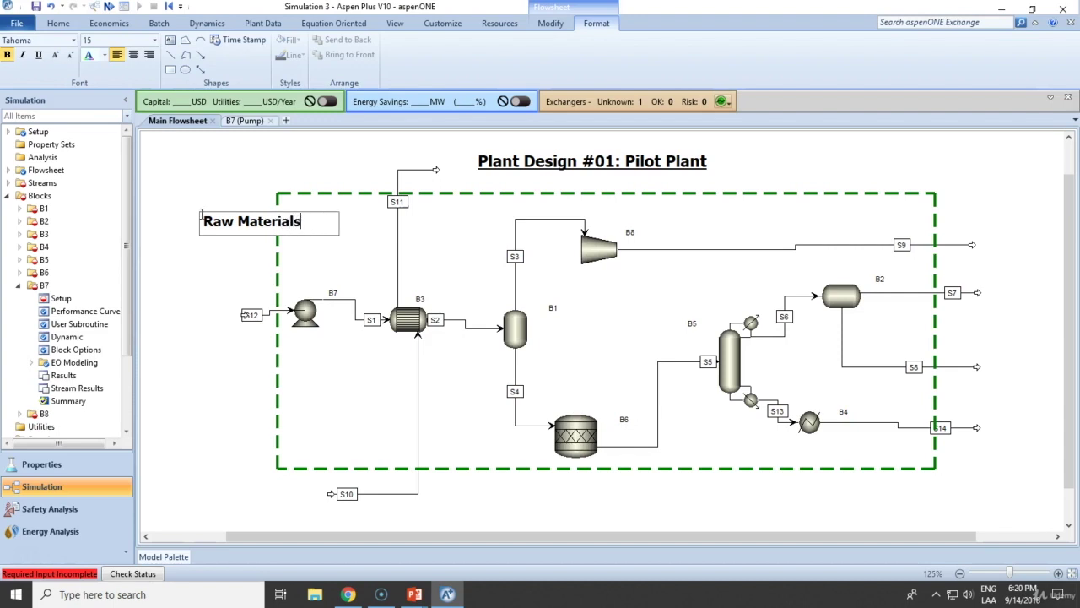
pyautogui.write('Raw Materials')
# Format the "Raw Materials" label as 12-point regular text without bold and place it just above inlet stream S12.
pyautogui.click(154, 39)
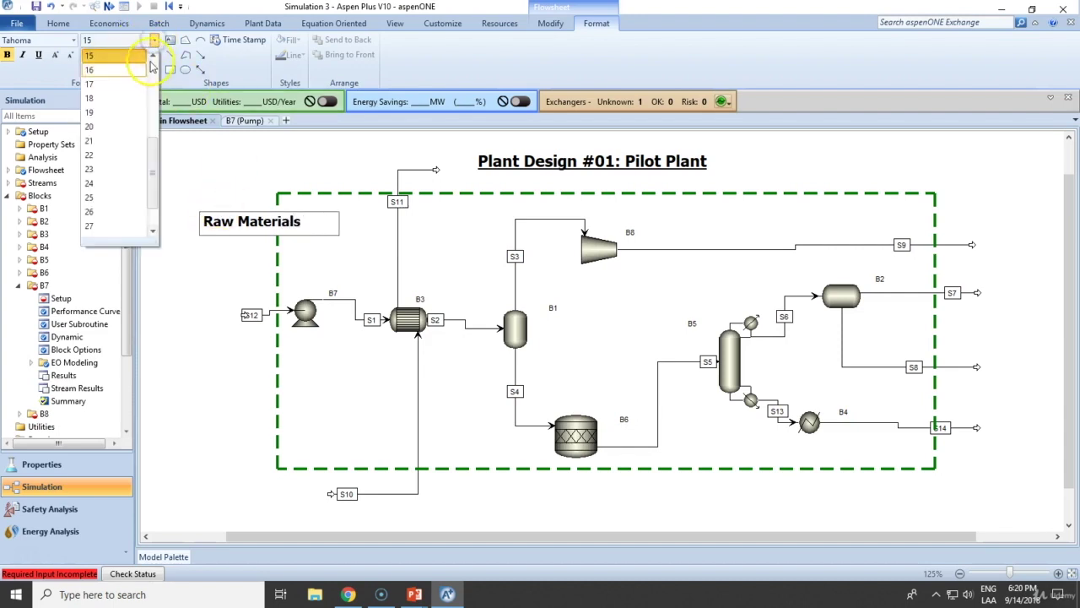
pyautogui.click(153, 57)
pyautogui.click(153, 57)
pyautogui.click(153, 56)
pyautogui.click(153, 56)
pyautogui.click(88, 71)
pyautogui.click(8, 56)
pyautogui.click(211, 286)
pyautogui.moveTo(230, 227); pyautogui.dragTo(222, 294)
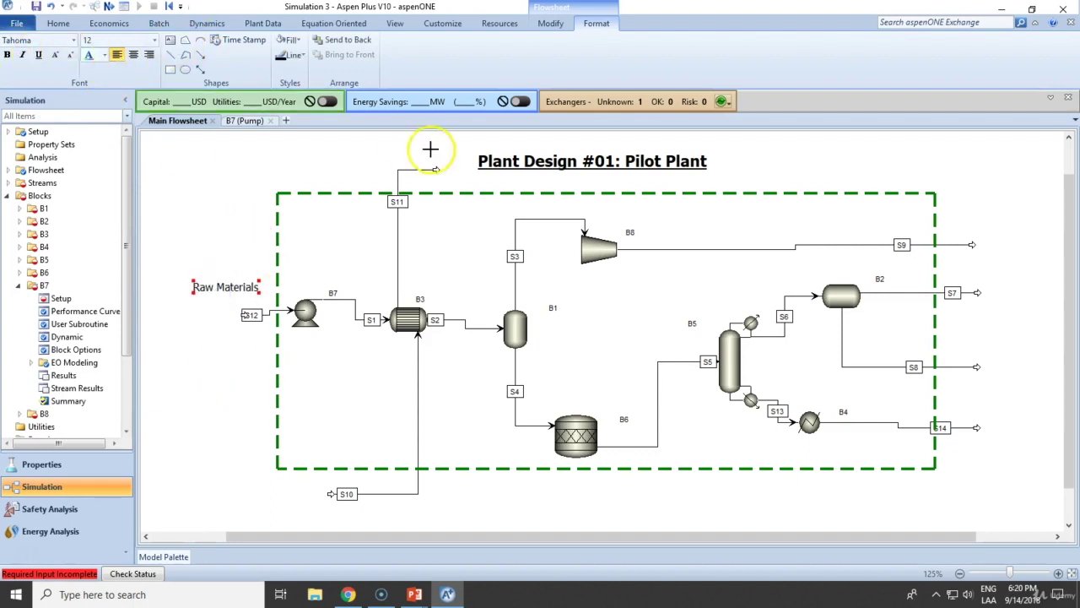
# Add a "Utilities" text label and position it just above the end of stream S11, clear of the title.
pyautogui.click(393, 159)
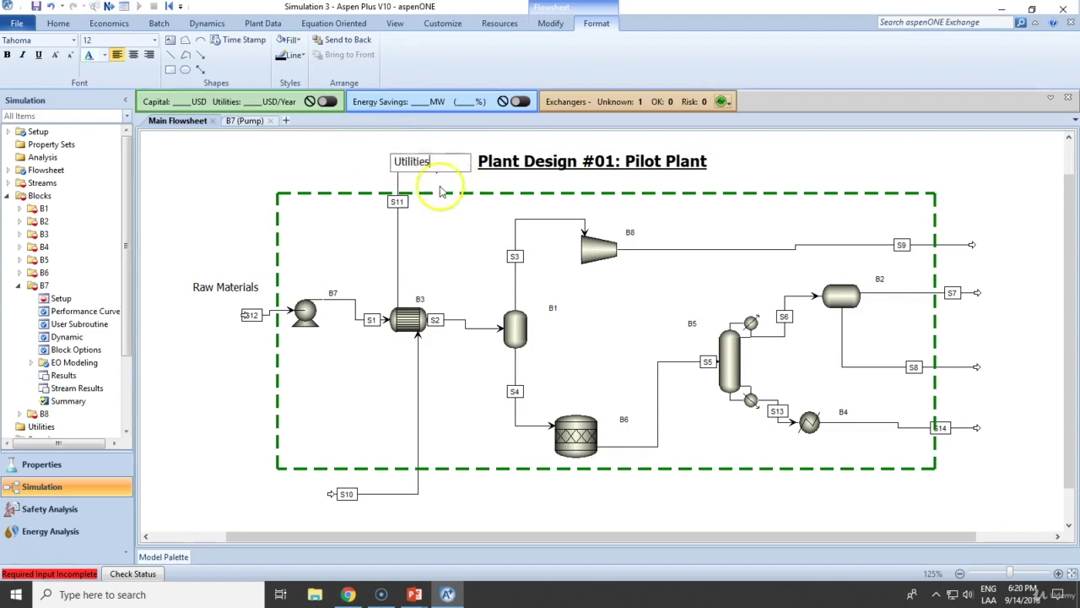
pyautogui.click(265, 136)
pyautogui.moveTo(373, 146); pyautogui.dragTo(383, 160)
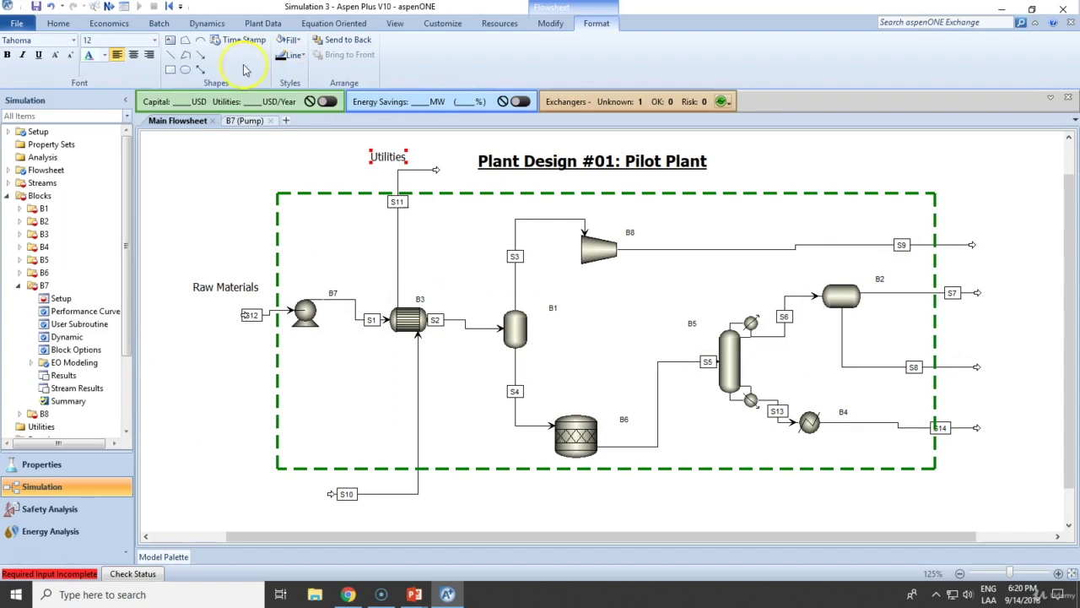
# Add a "Gases" text label above the end of stream S9 and a "Liquid Products" label above the end of S7.
pyautogui.click(171, 40)
pyautogui.click(981, 218)
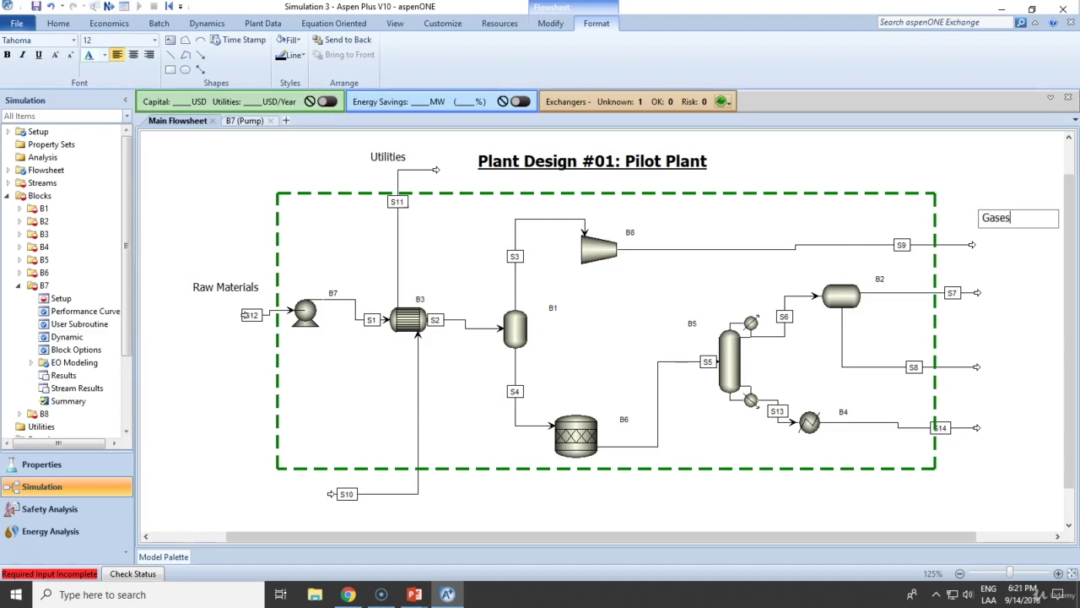
pyautogui.click(1059, 313)
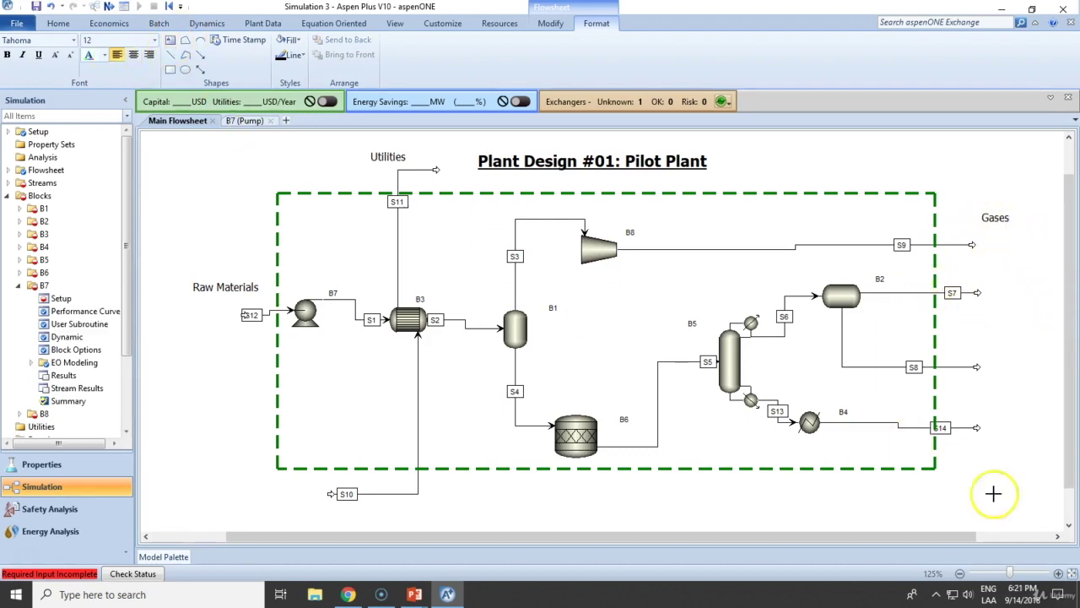
pyautogui.click(985, 258)
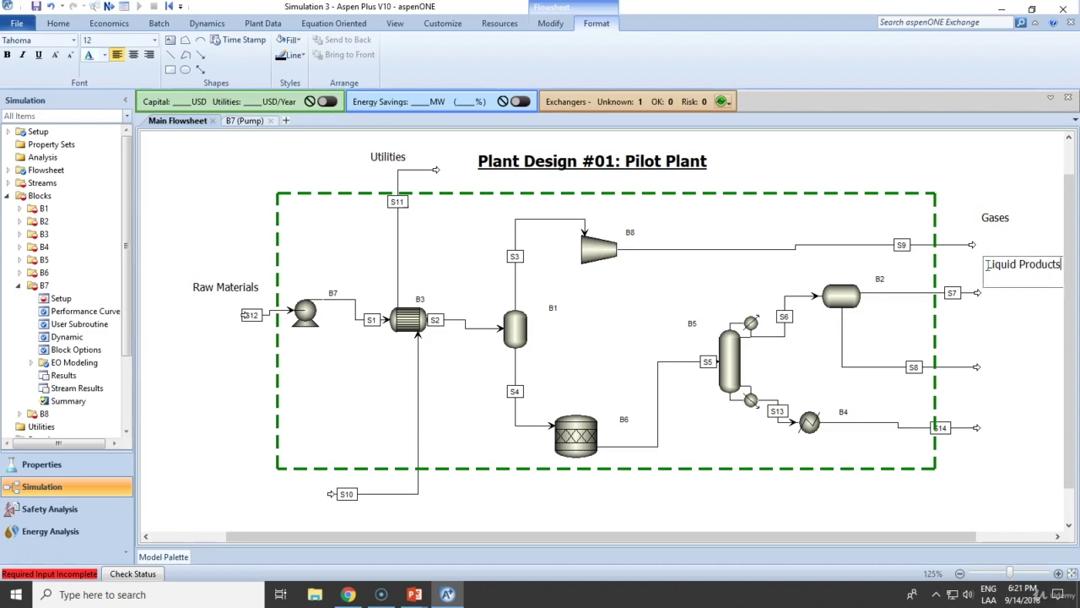
pyautogui.click(1019, 332)
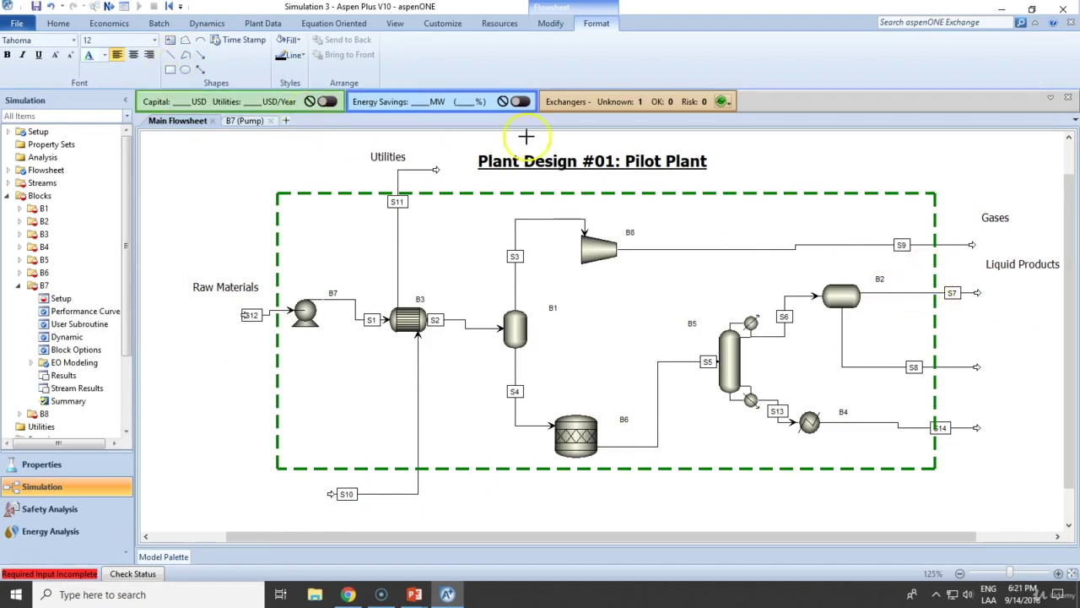
# Draw a rectangle around the ends of product streams S7, S8 and S14, and give it a thicker, short-dashed black outline.
pyautogui.moveTo(944, 277)
pyautogui.mouseDown()
pyautogui.moveTo(1042, 400)
pyautogui.moveTo(1023, 463)
pyautogui.mouseUp()
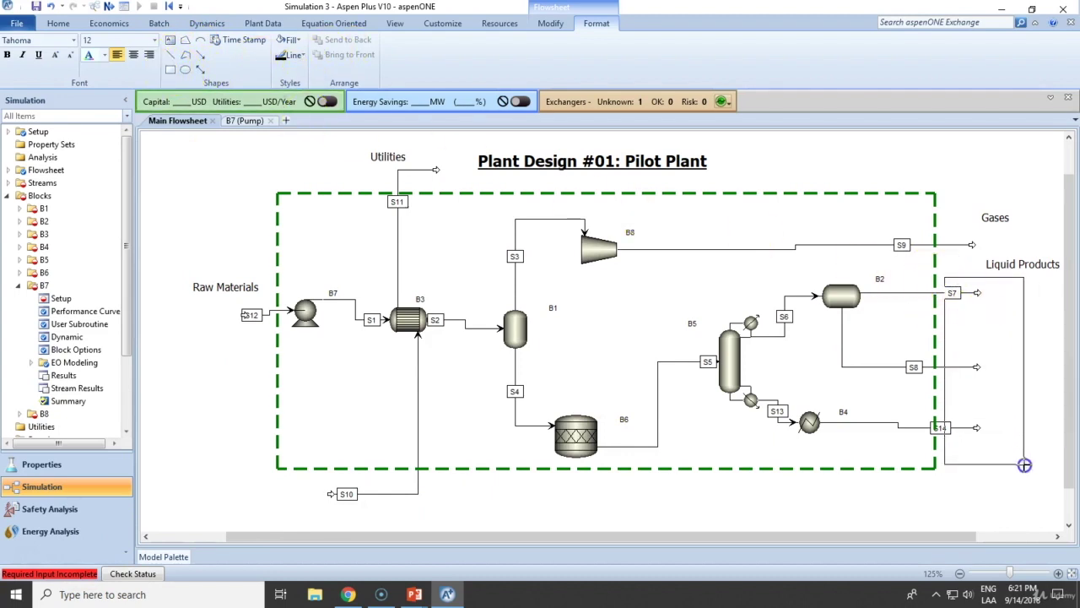
pyautogui.click(998, 279)
pyautogui.click(293, 55)
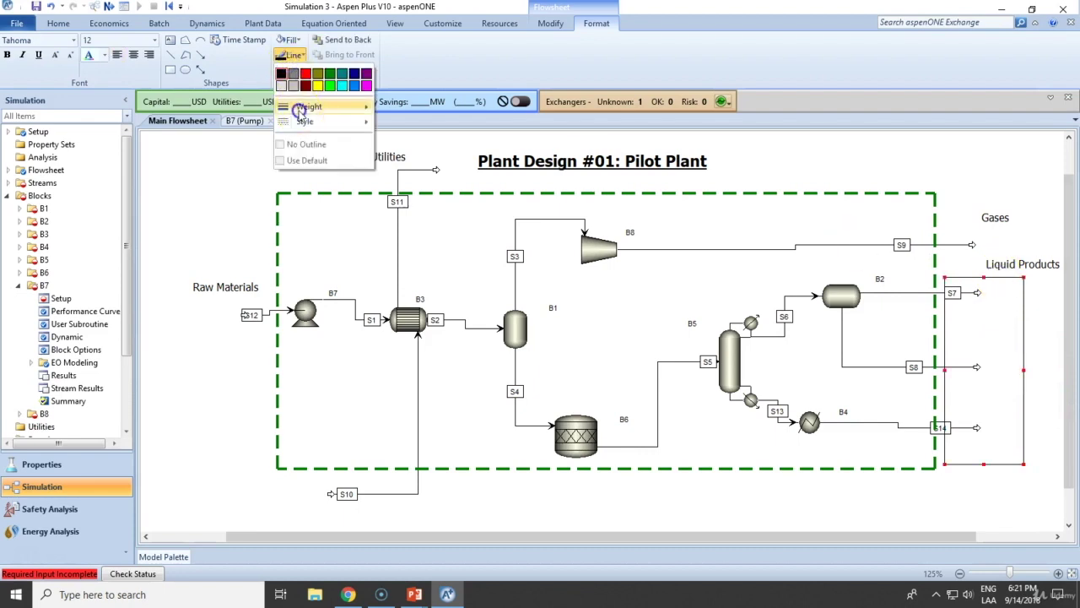
pyautogui.click(426, 156)
pyautogui.click(293, 55)
pyautogui.click(413, 143)
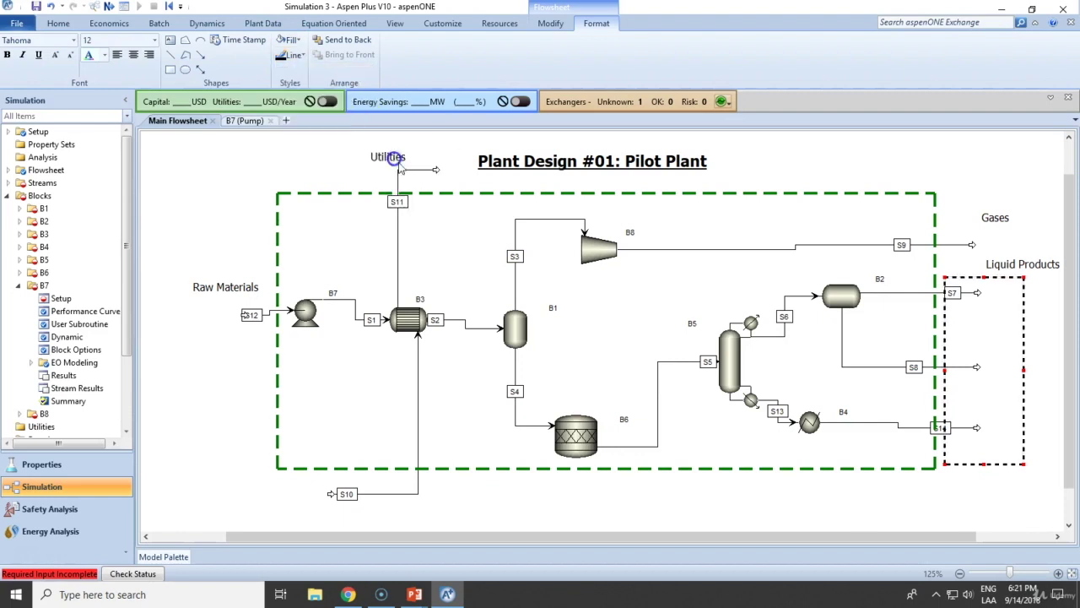
# Extend product streams S7, S8 and S14 farther outside the green boundary, moving the black dashed rectangle out of the way.
pyautogui.click(977, 292)
pyautogui.moveTo(996, 296)
pyautogui.mouseDown()
pyautogui.moveTo(1043, 295)
pyautogui.moveTo(978, 292)
pyautogui.mouseUp()
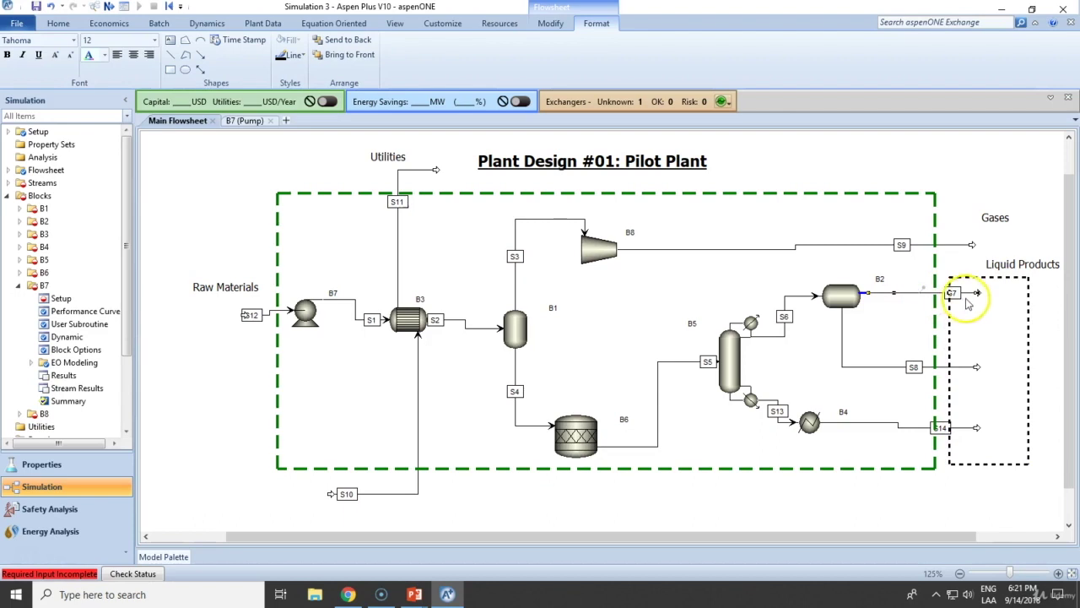
pyautogui.moveTo(1040, 293); pyautogui.dragTo(934, 349)
pyautogui.click(977, 294)
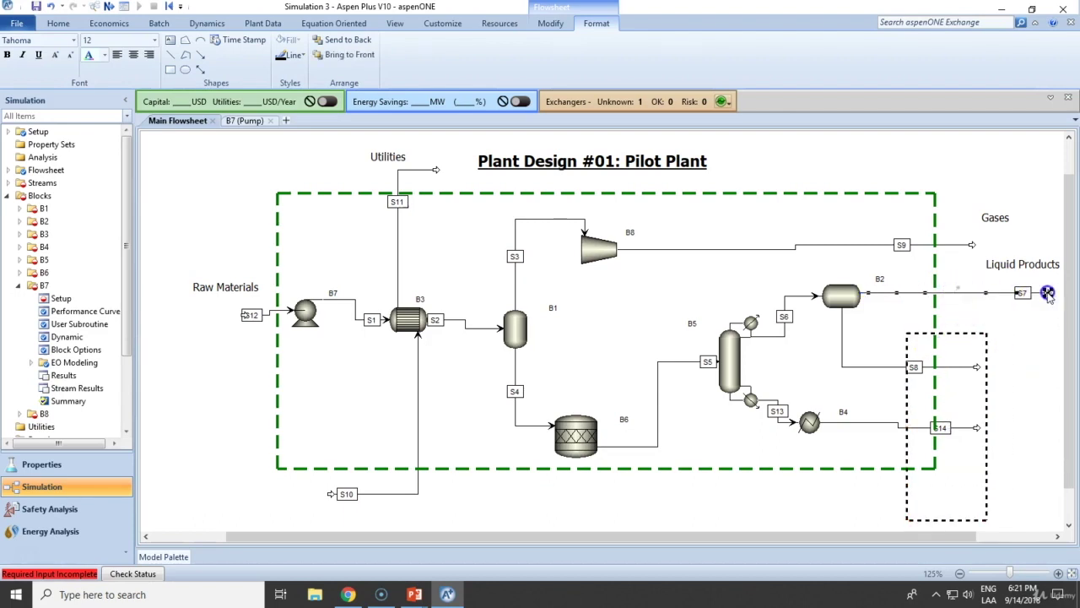
pyautogui.click(933, 335)
pyautogui.moveTo(922, 333); pyautogui.dragTo(832, 313)
pyautogui.click(979, 367)
pyautogui.moveTo(1003, 363); pyautogui.dragTo(1045, 365)
pyautogui.moveTo(976, 427); pyautogui.dragTo(1050, 428)
# Move the black dashed rectangle back around the labels of product streams S7, S8 and S14, just outside the green boundary.
pyautogui.moveTo(876, 315); pyautogui.dragTo(925, 327)
pyautogui.hotkey('ctrl', 'z')
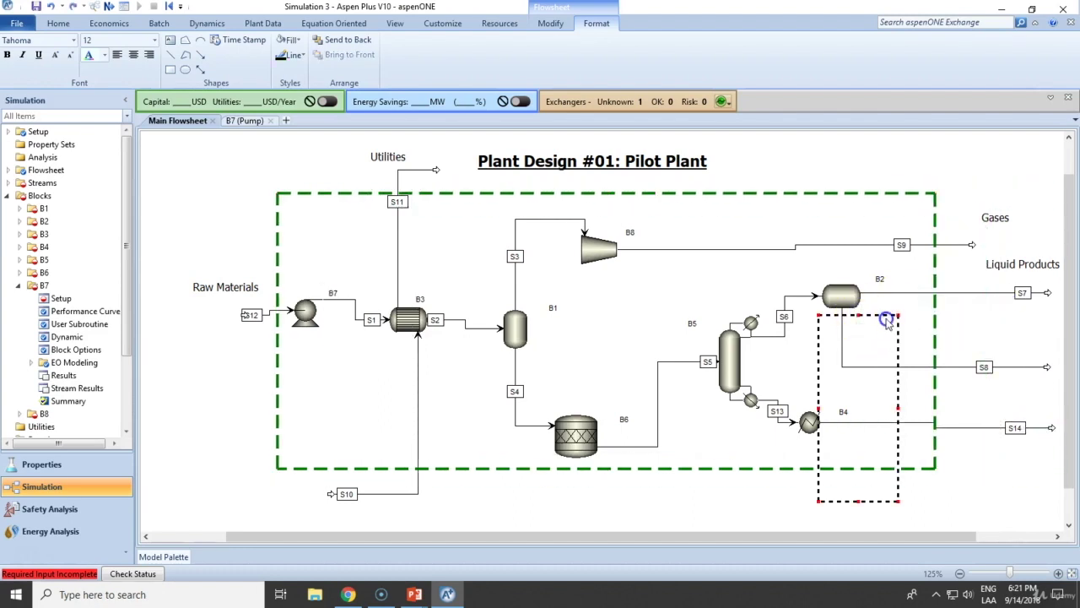
pyautogui.moveTo(892, 502); pyautogui.dragTo(1029, 462)
# Centre the "Liquid Products" label above the black dashed rectangle and extend stream S9's end to run beneath the "Gases" label.
pyautogui.click(1020, 263)
pyautogui.moveTo(1003, 263); pyautogui.dragTo(1033, 228)
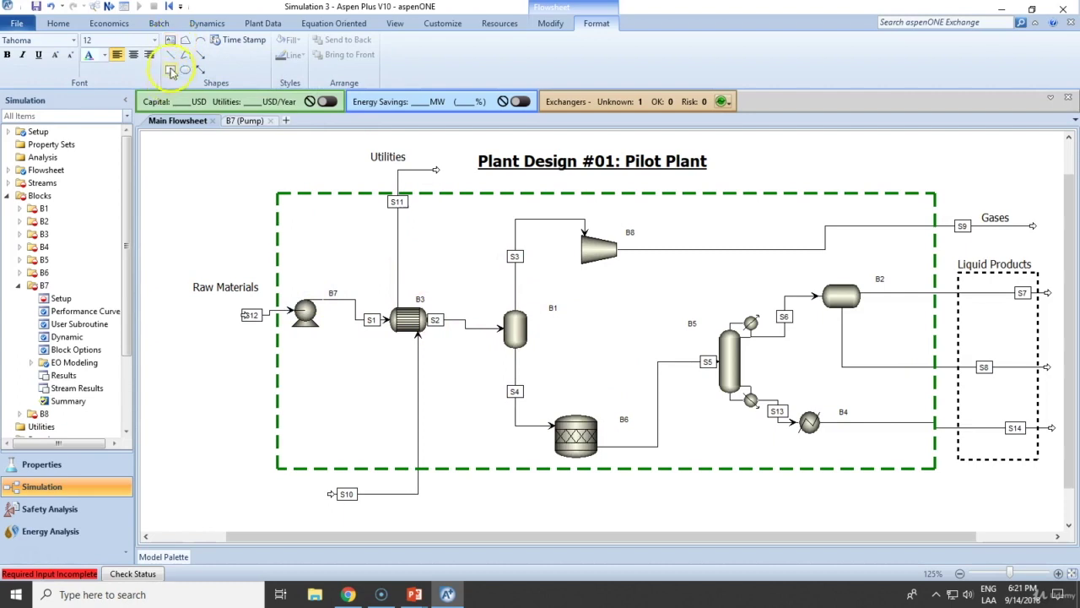
# Draw a circle in the open area above pump B7 and exchanger B3, inside the green boundary.
pyautogui.moveTo(360, 268); pyautogui.dragTo(398, 304)
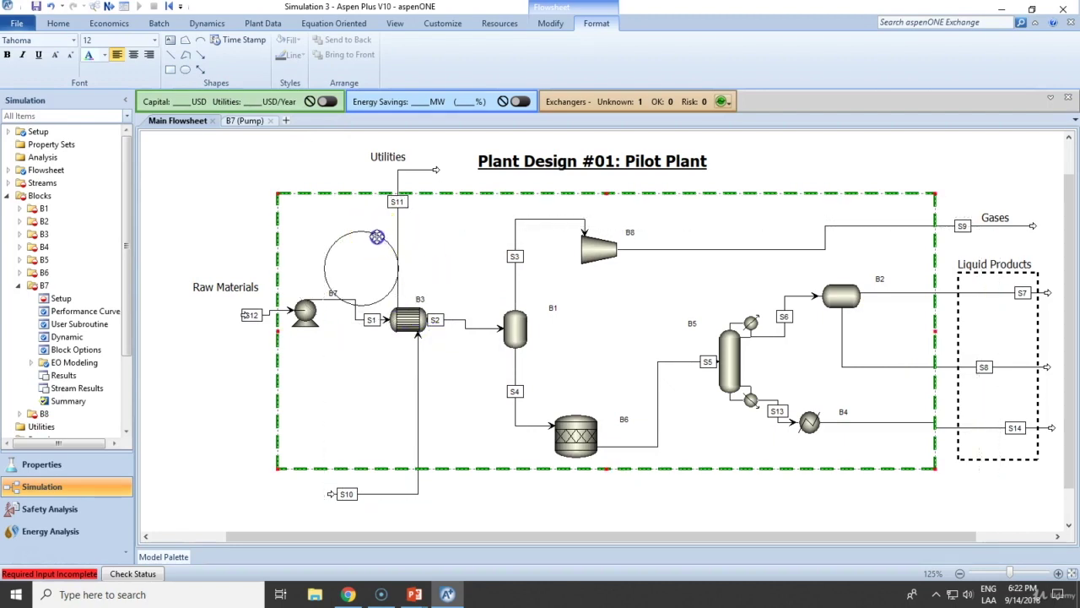
pyautogui.click(377, 240)
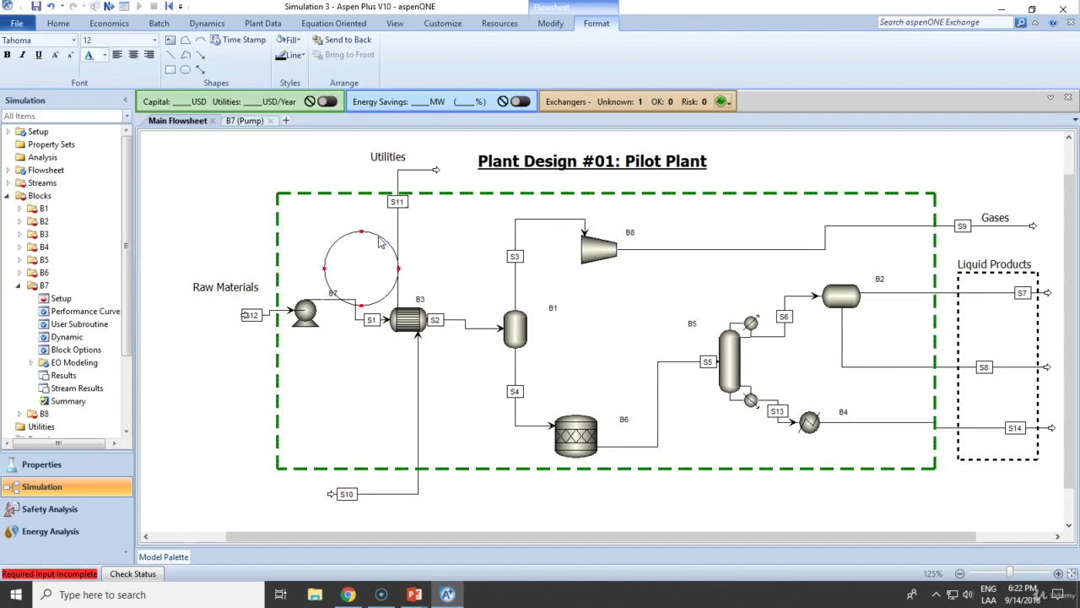
pyautogui.moveTo(380, 238); pyautogui.dragTo(380, 238)
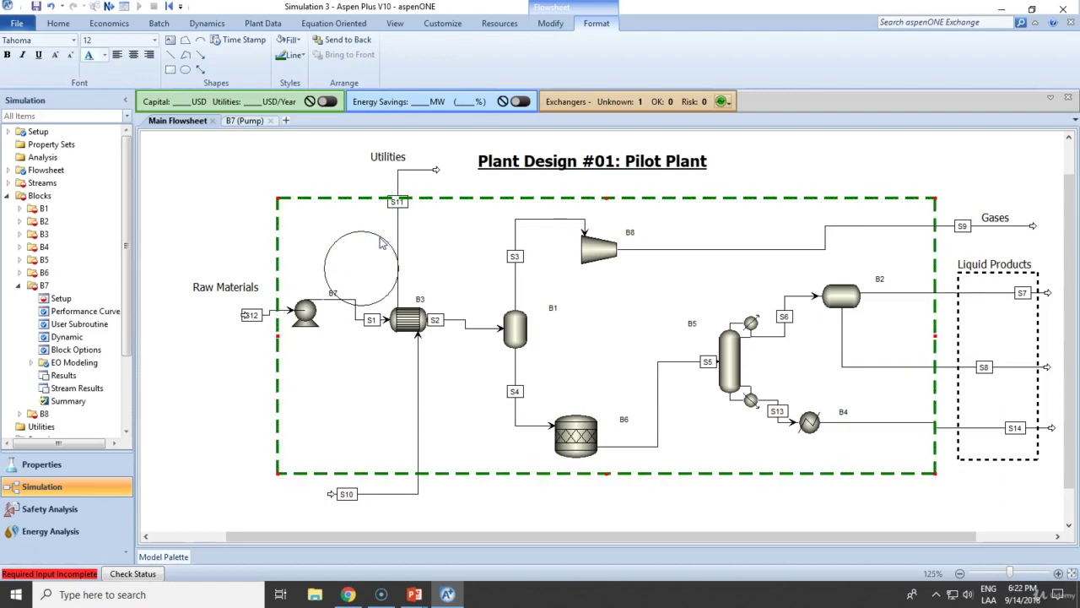
pyautogui.hotkey('ctrl', 'z')
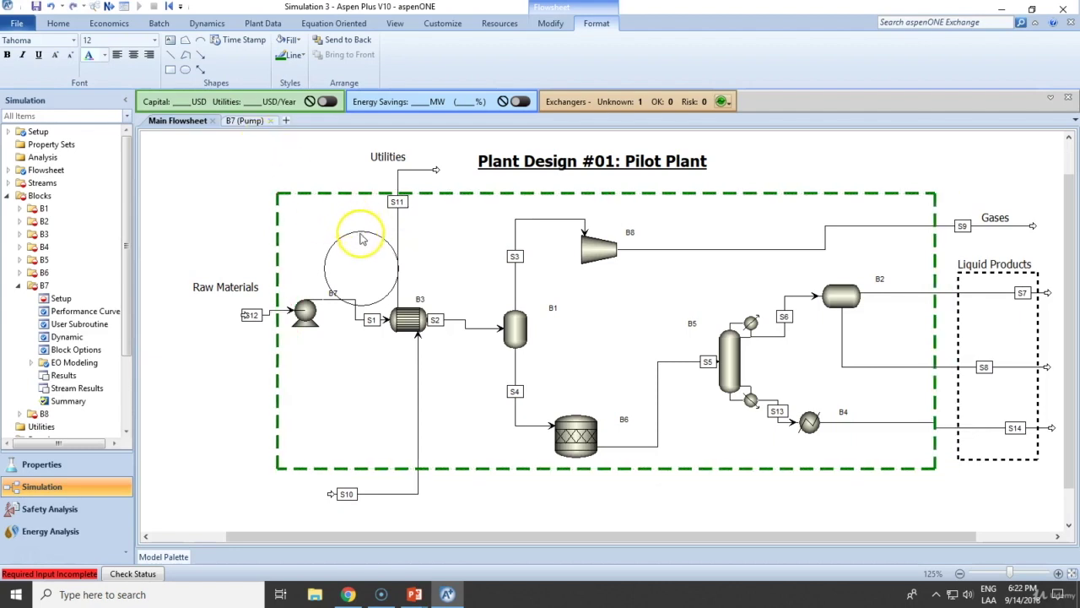
pyautogui.moveTo(367, 231); pyautogui.dragTo(404, 255)
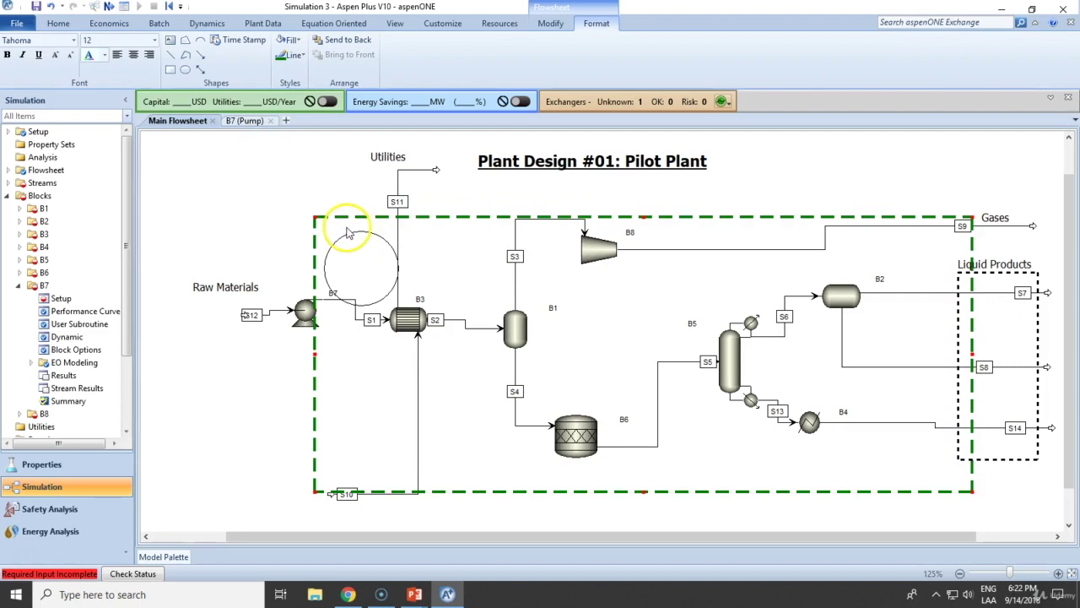
# Send the green dashed boundary rectangle to the back, behind the other drawing objects.
pyautogui.rightClick(332, 203)
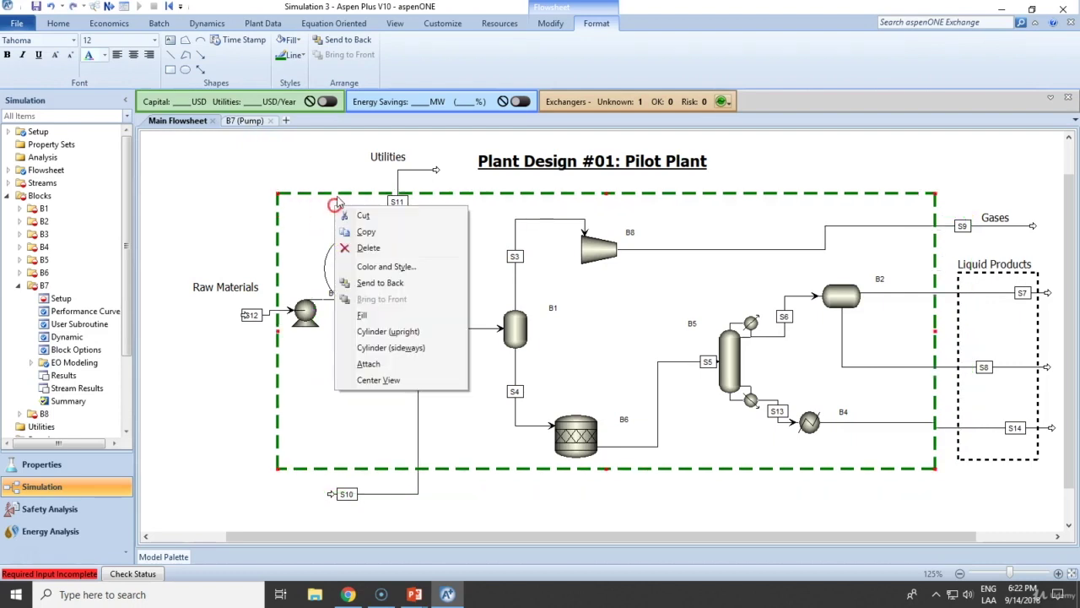
pyautogui.click(429, 284)
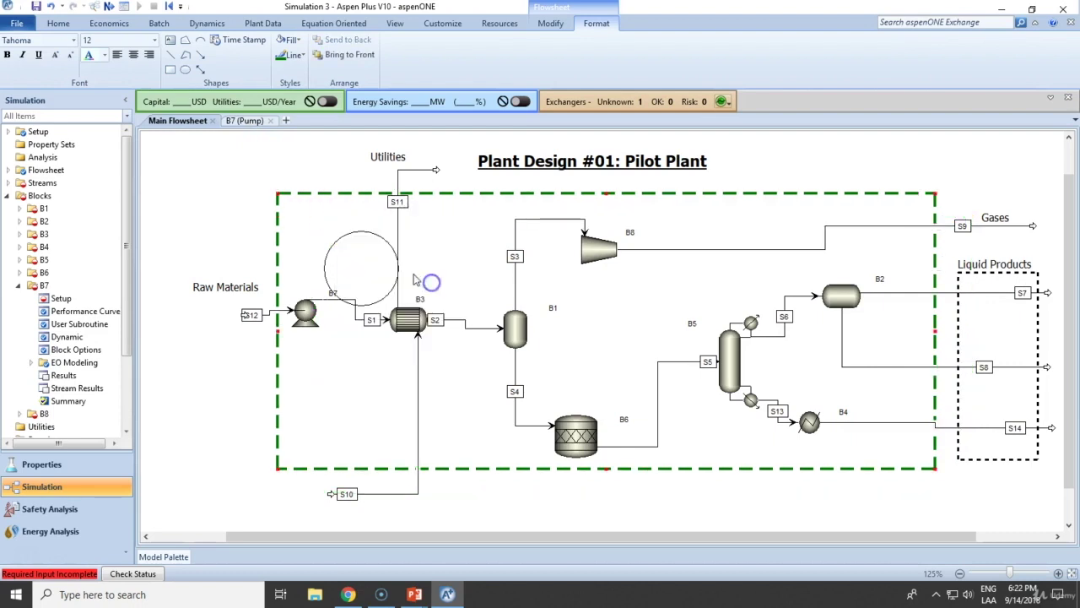
# Give the circle a thick red outline.
pyautogui.click(366, 234)
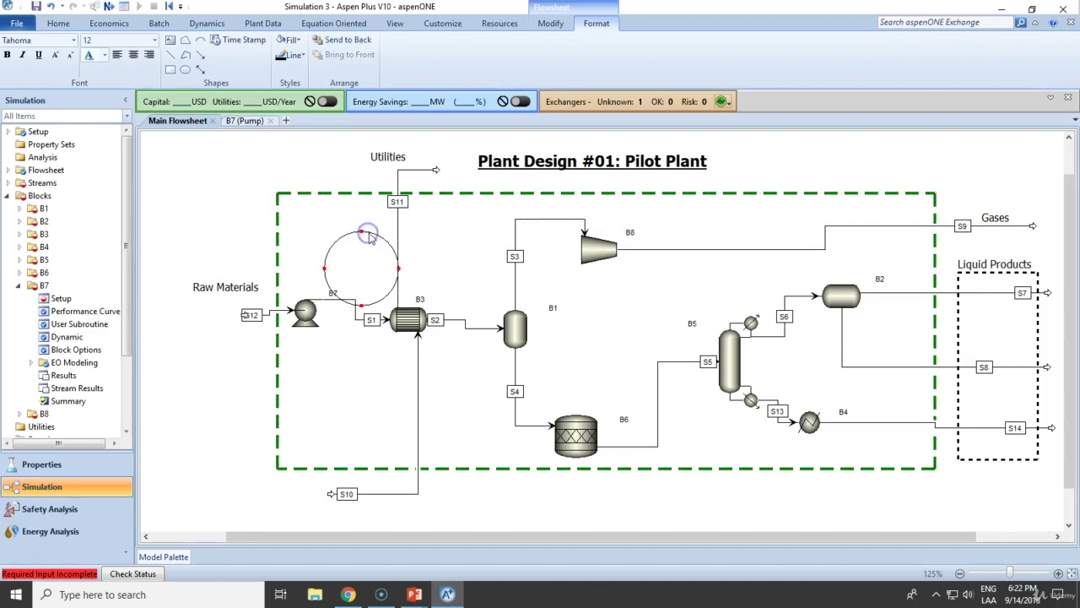
pyautogui.click(290, 56)
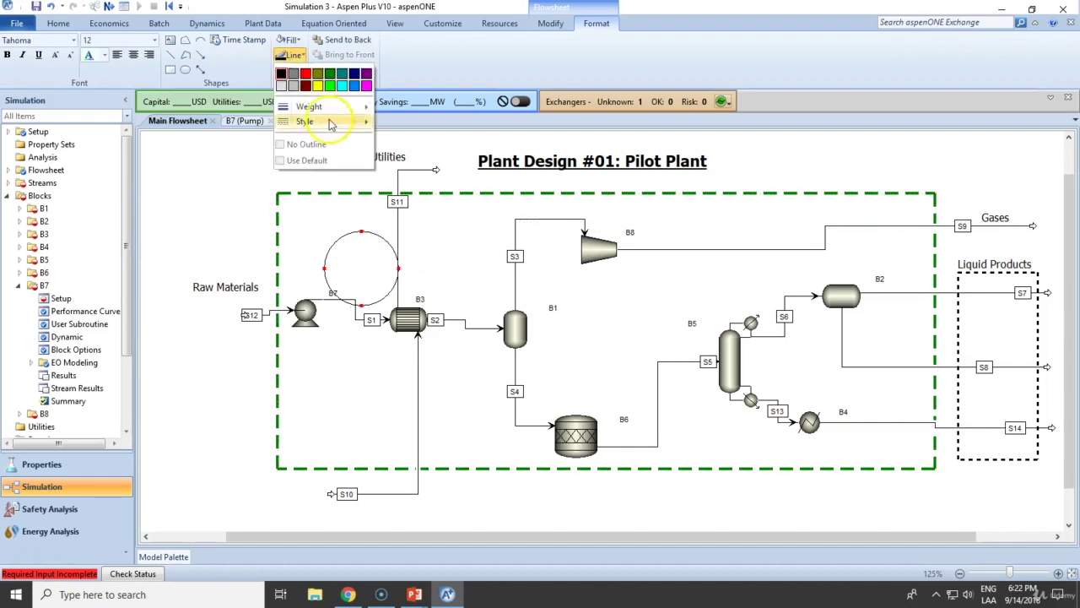
pyautogui.moveTo(359, 106)
pyautogui.click(424, 164)
pyautogui.click(294, 56)
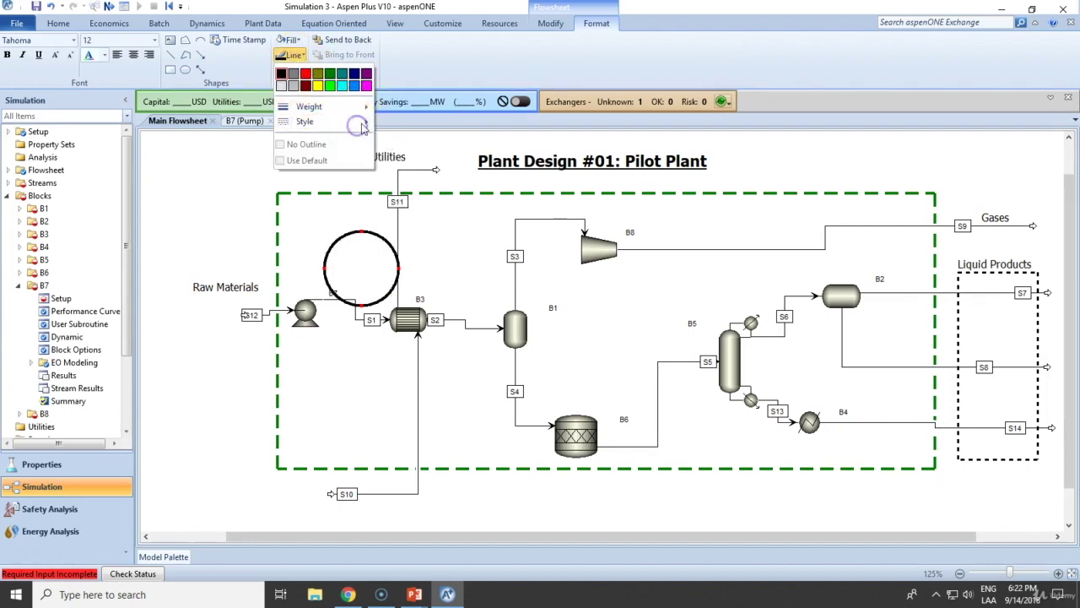
pyautogui.click(306, 73)
pyautogui.click(292, 55)
pyautogui.click(447, 72)
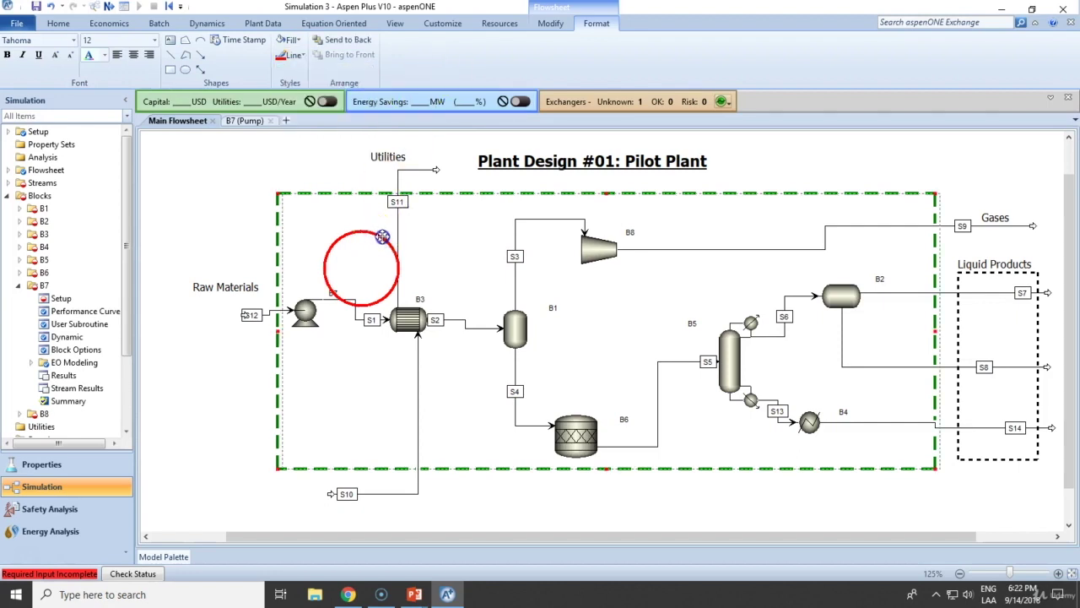
# Move the red circle so that it surrounds block B1.
pyautogui.click(377, 238)
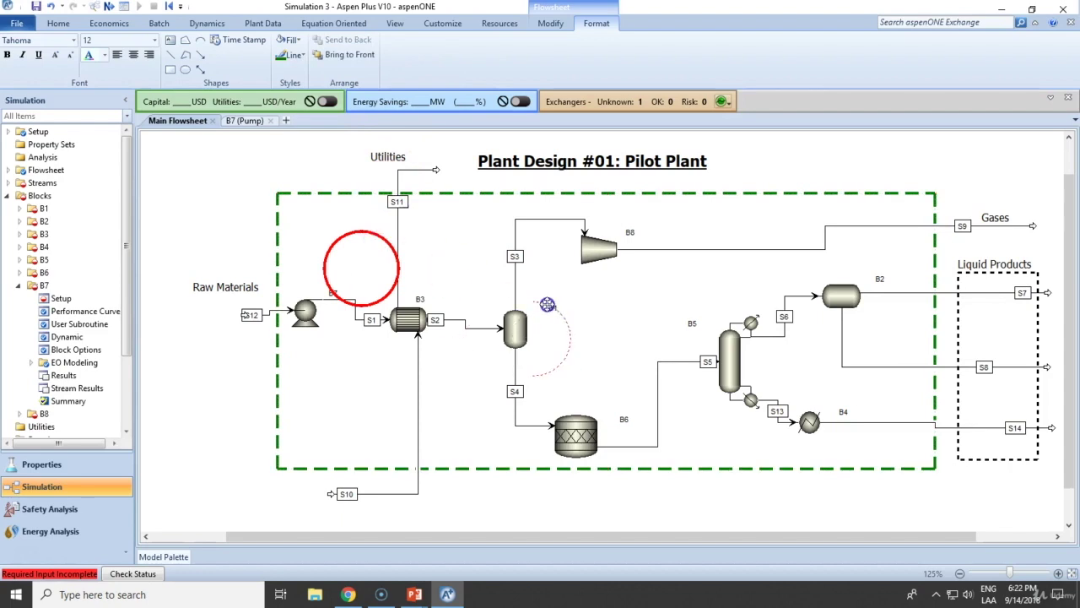
pyautogui.moveTo(535, 291); pyautogui.dragTo(535, 291)
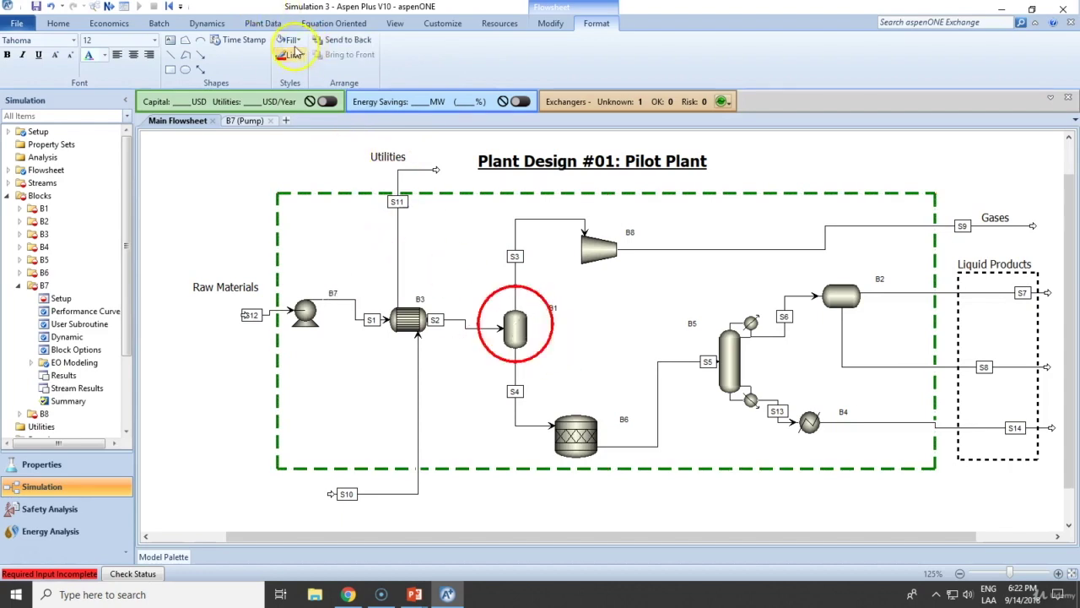
pyautogui.click(174, 405)
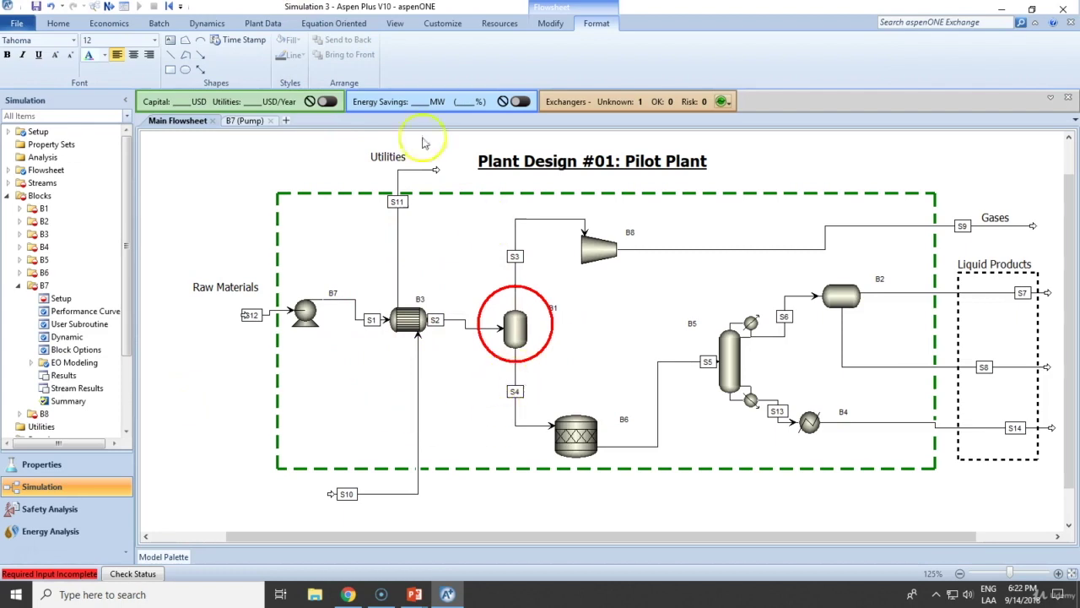
# Draw a rectangle around block B8 and its label, and colour its outline bright green.
pyautogui.click(175, 73)
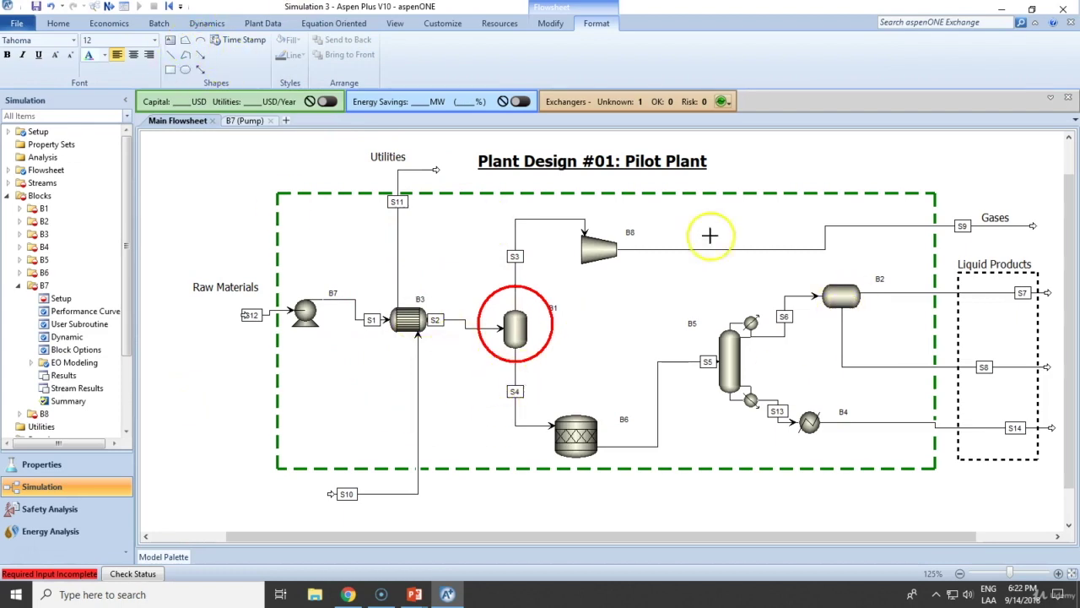
pyautogui.moveTo(557, 212); pyautogui.dragTo(649, 275)
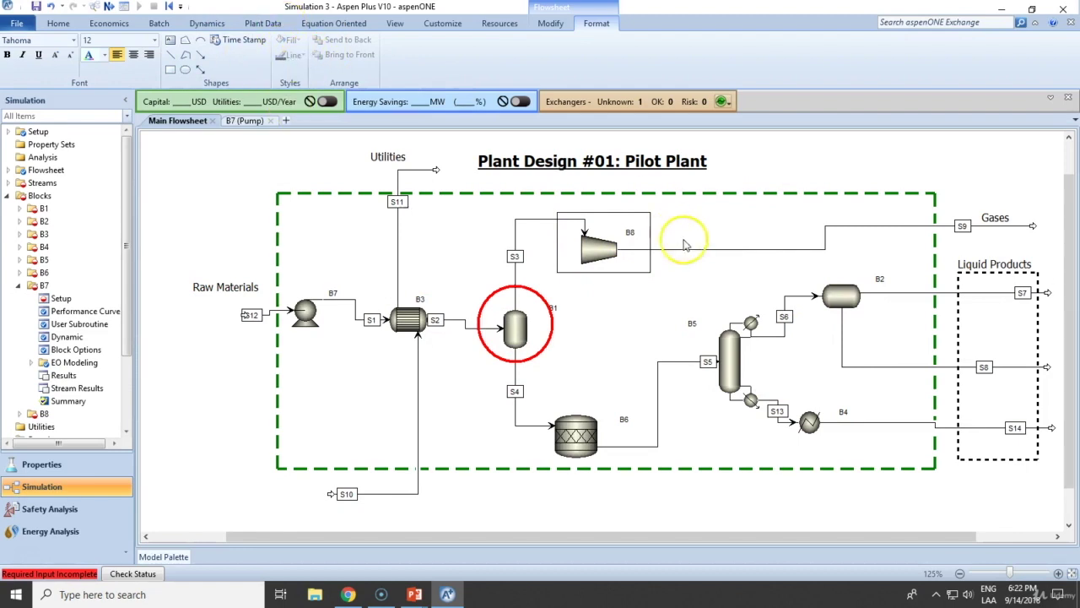
pyautogui.click(631, 213)
pyautogui.click(294, 54)
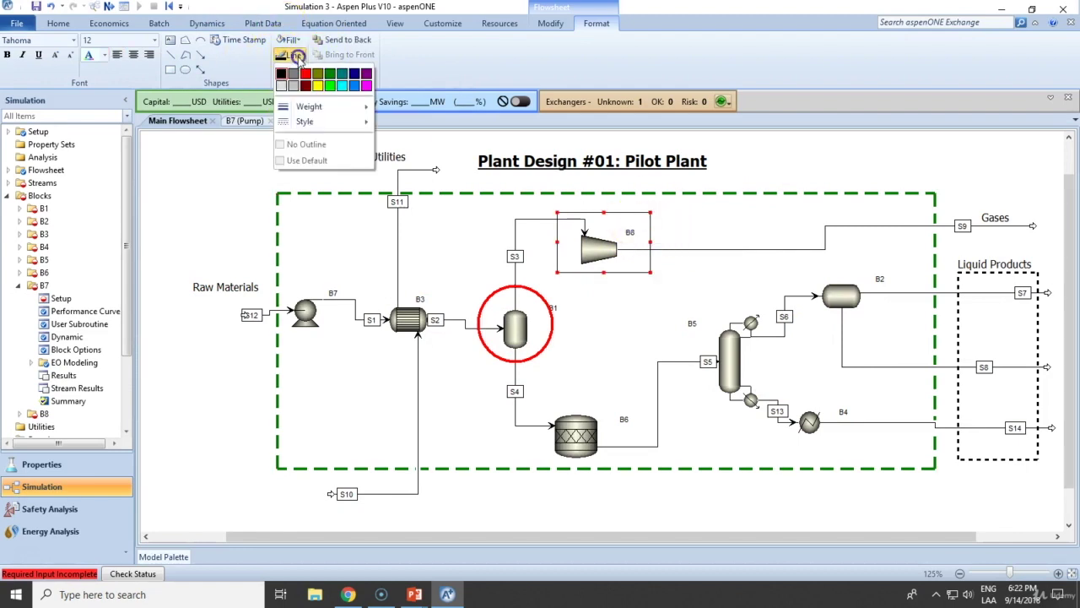
pyautogui.click(331, 86)
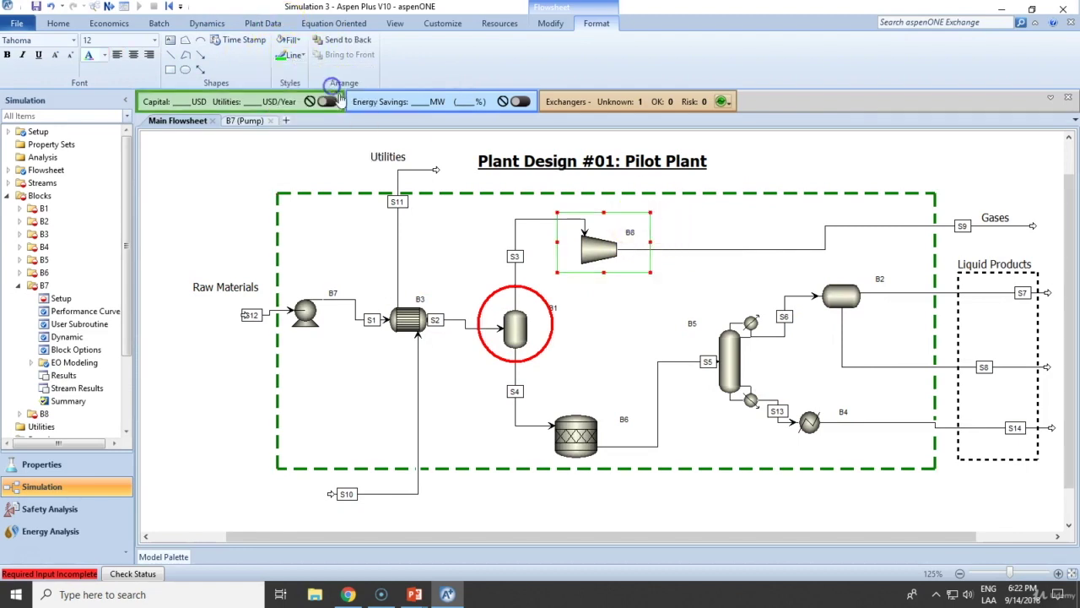
# Fill the rectangle around block B8 with bright green and send it behind the block.
pyautogui.click(291, 40)
pyautogui.click(329, 70)
pyautogui.click(346, 39)
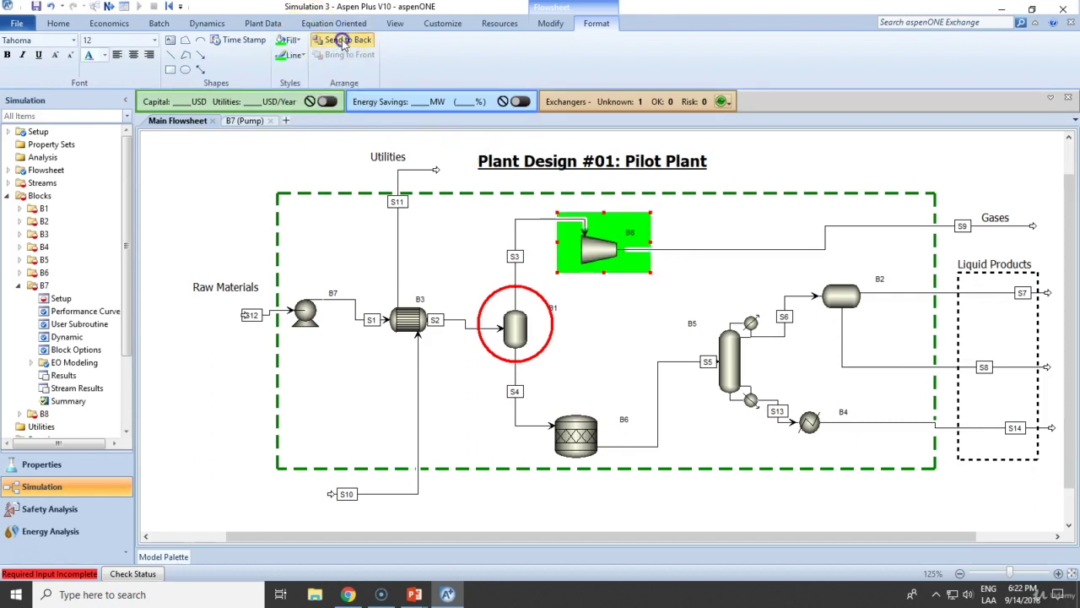
pyautogui.click(570, 255)
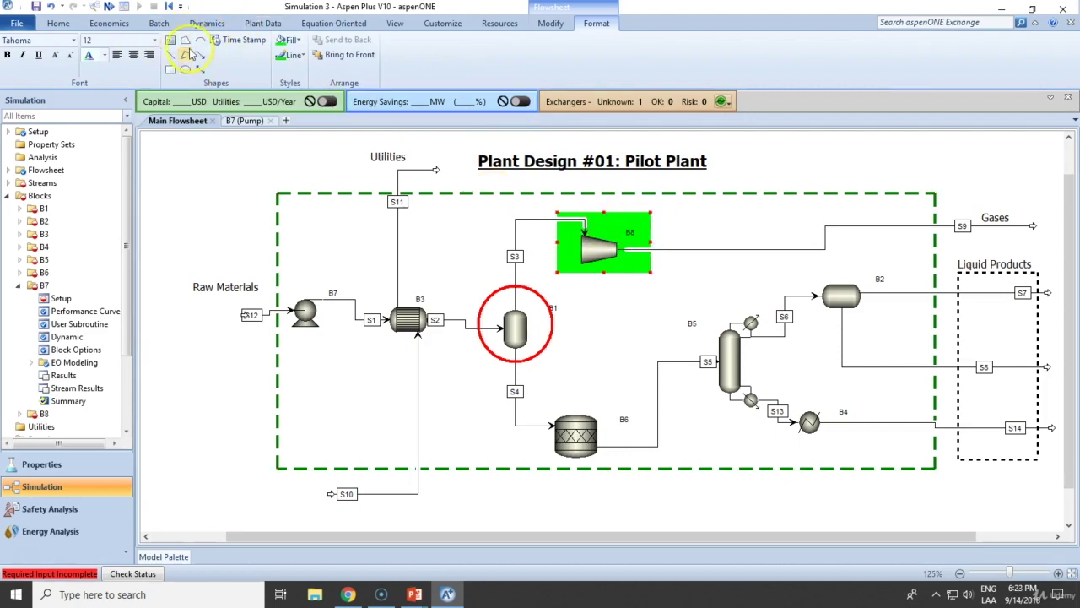
# Draw a thick black arrow running horizontally into the plant, across the lower part of the green boundary's inlet side.
pyautogui.click(201, 62)
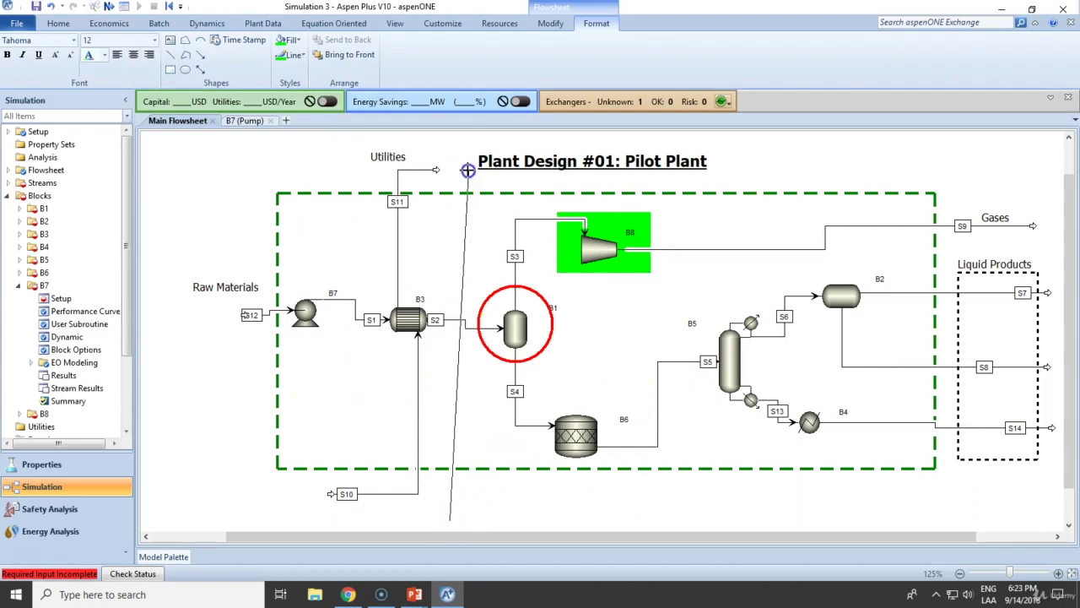
pyautogui.click(449, 373)
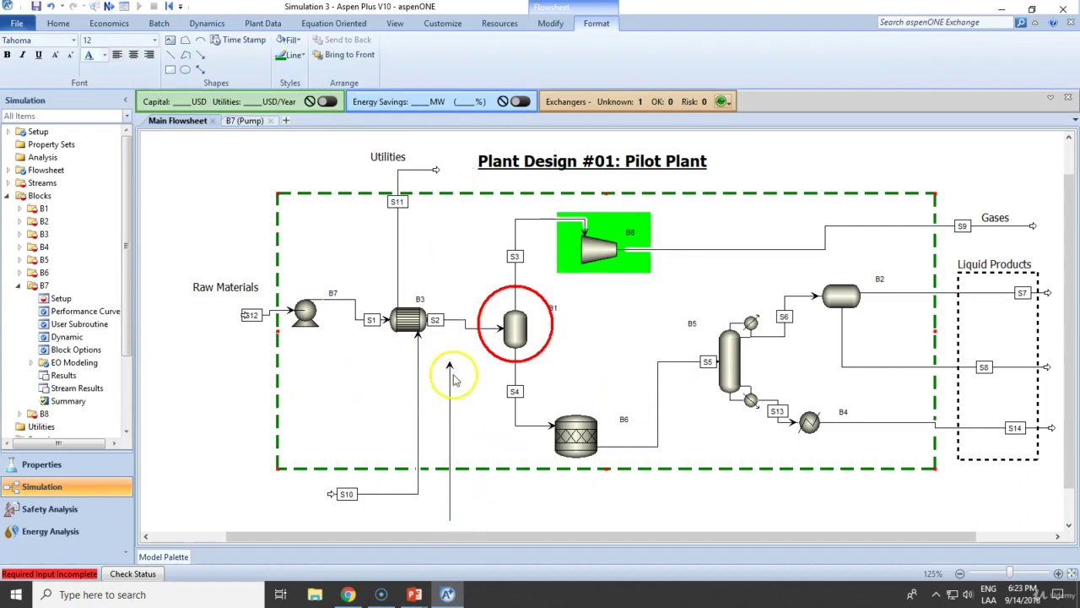
pyautogui.click(294, 55)
pyautogui.click(357, 111)
pyautogui.click(406, 160)
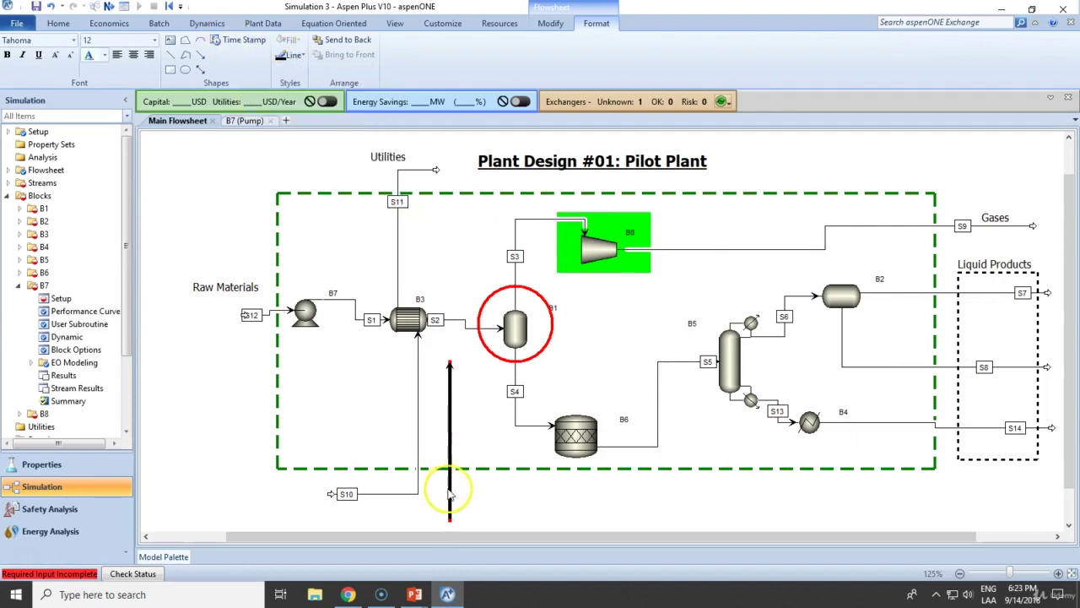
pyautogui.moveTo(341, 375); pyautogui.dragTo(203, 317)
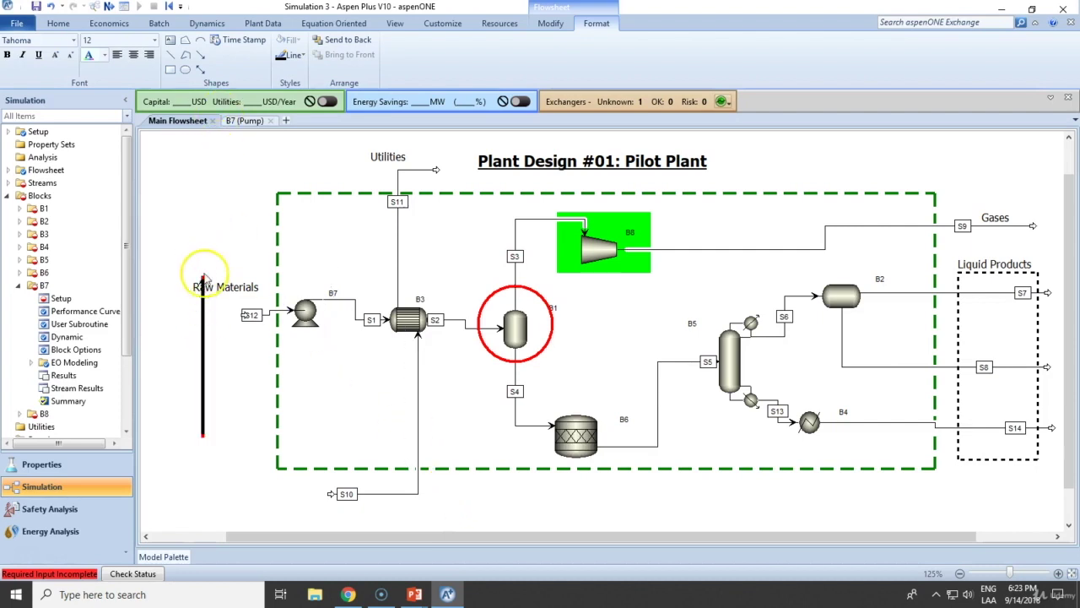
pyautogui.moveTo(347, 438); pyautogui.dragTo(347, 436)
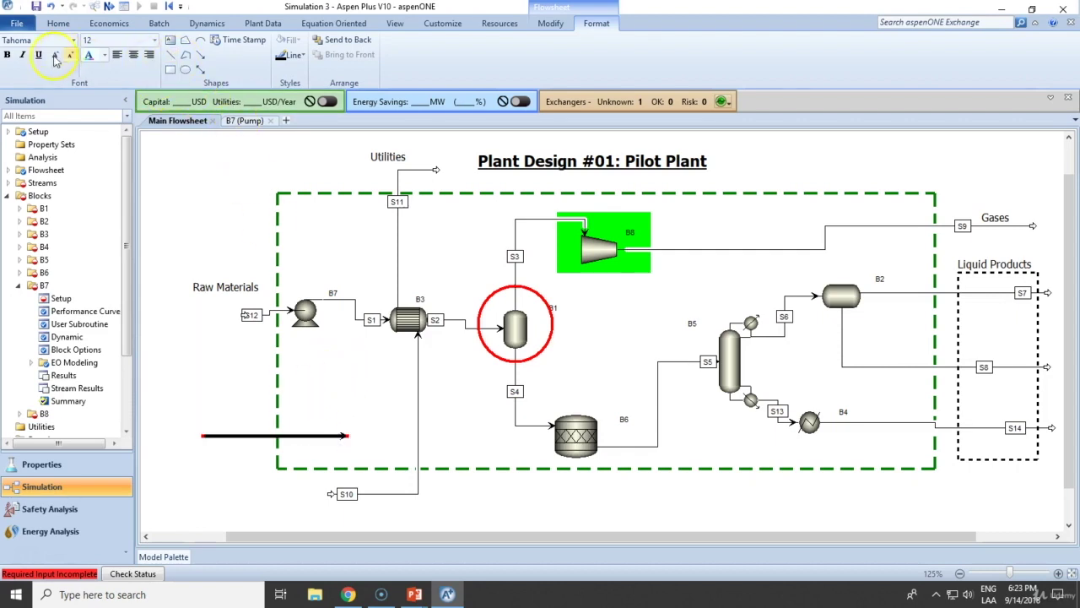
# Add the text label WEST just above the thick horizontal arrow.
pyautogui.click(184, 42)
pyautogui.click(272, 425)
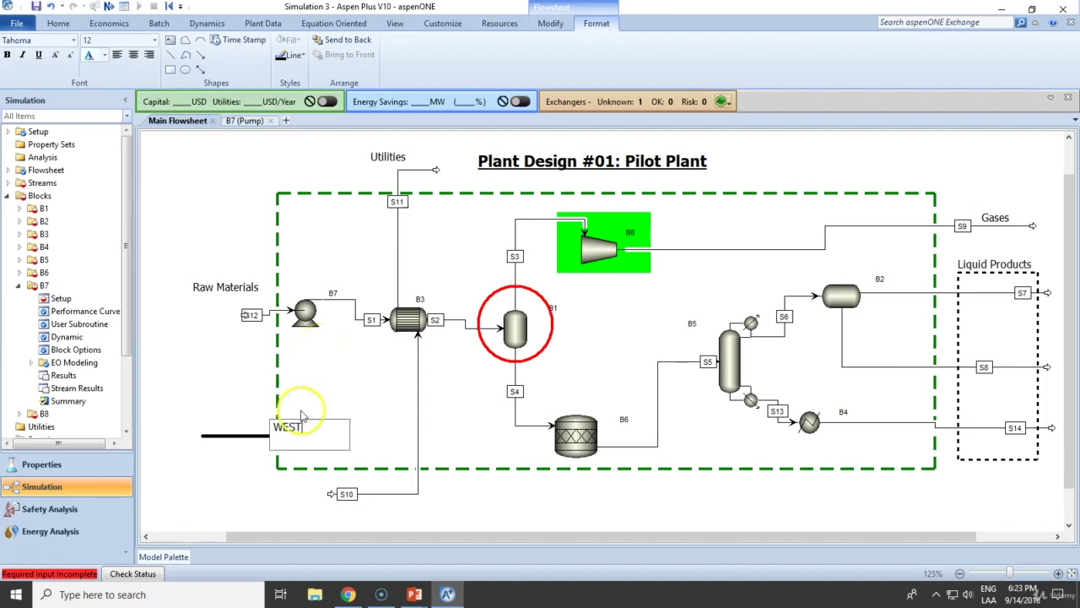
pyautogui.click(233, 477)
pyautogui.click(213, 401)
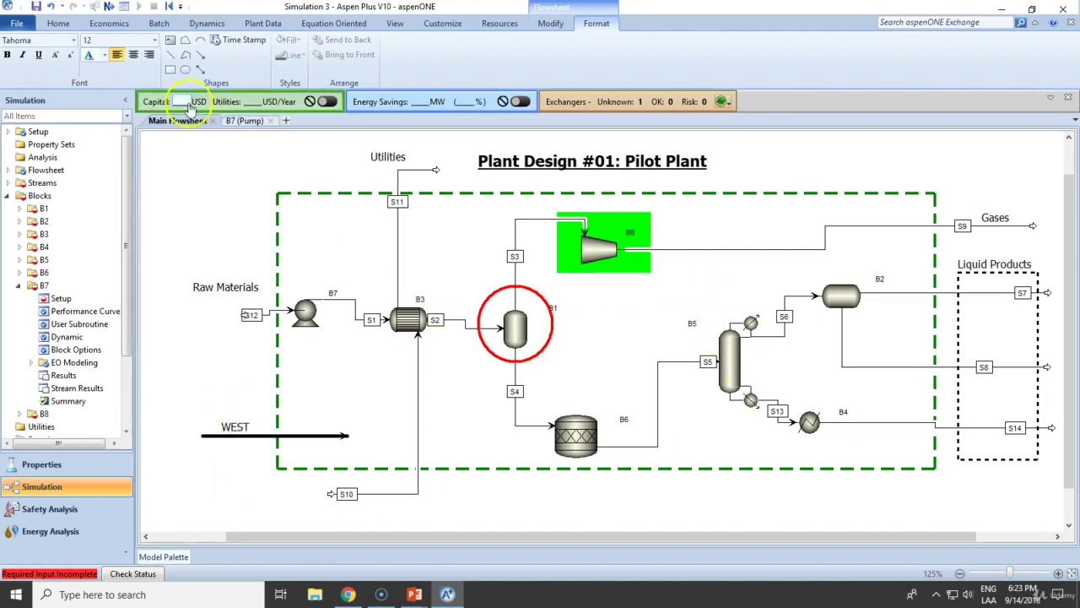
# Insert a time stamp beside the plant title, placed so that its full text fits above the boundary.
pyautogui.click(255, 40)
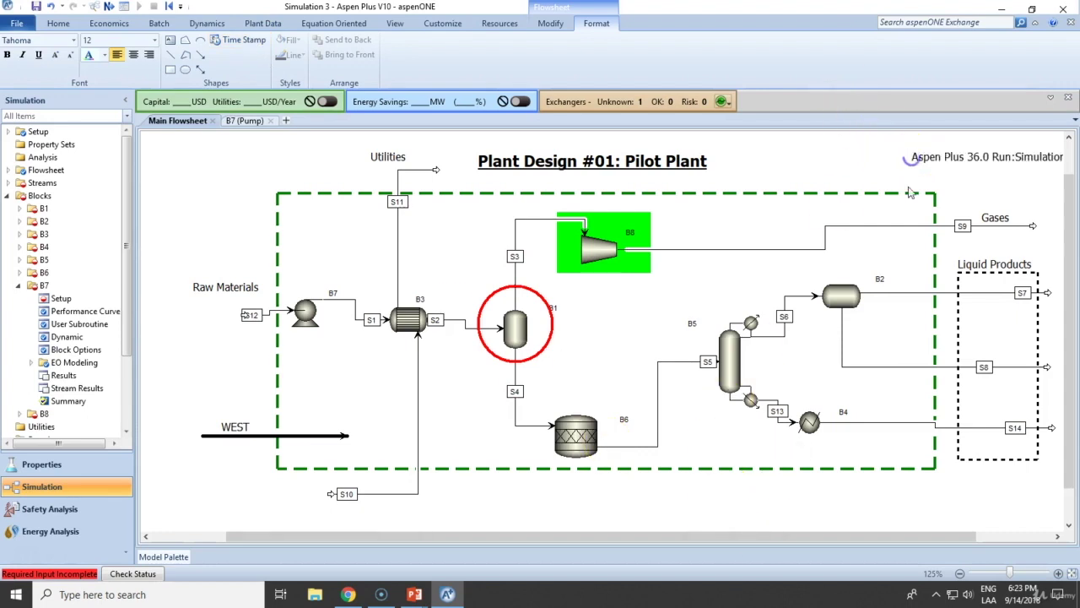
pyautogui.click(949, 159)
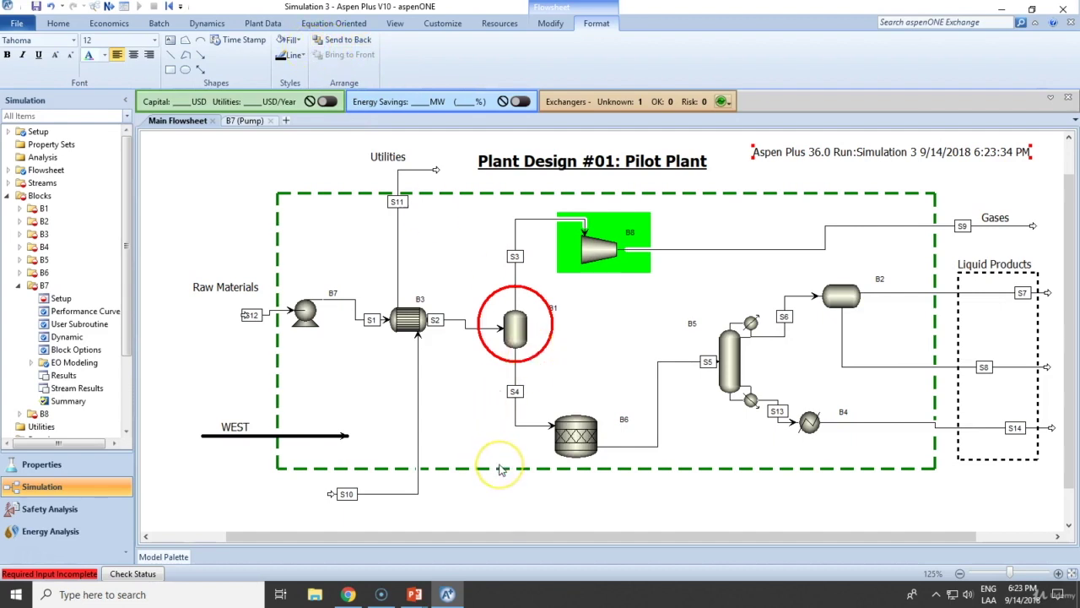
# Draw a rectangle around blocks B5, B2 and B4 and give its outline a thick line weight.
pyautogui.click(174, 70)
pyautogui.moveTo(690, 267); pyautogui.dragTo(899, 450)
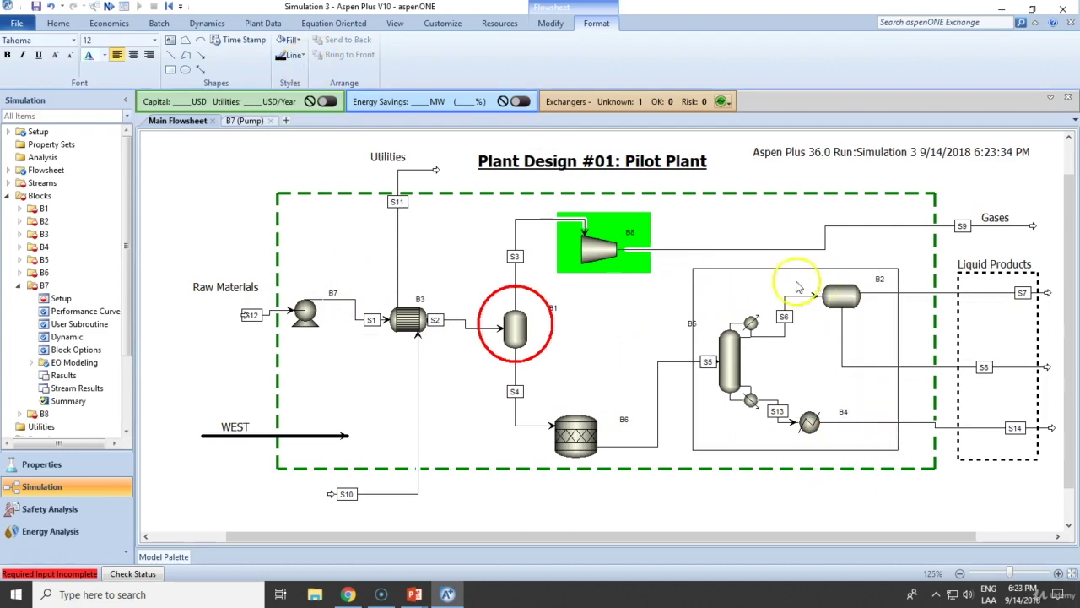
pyautogui.click(749, 270)
pyautogui.click(293, 54)
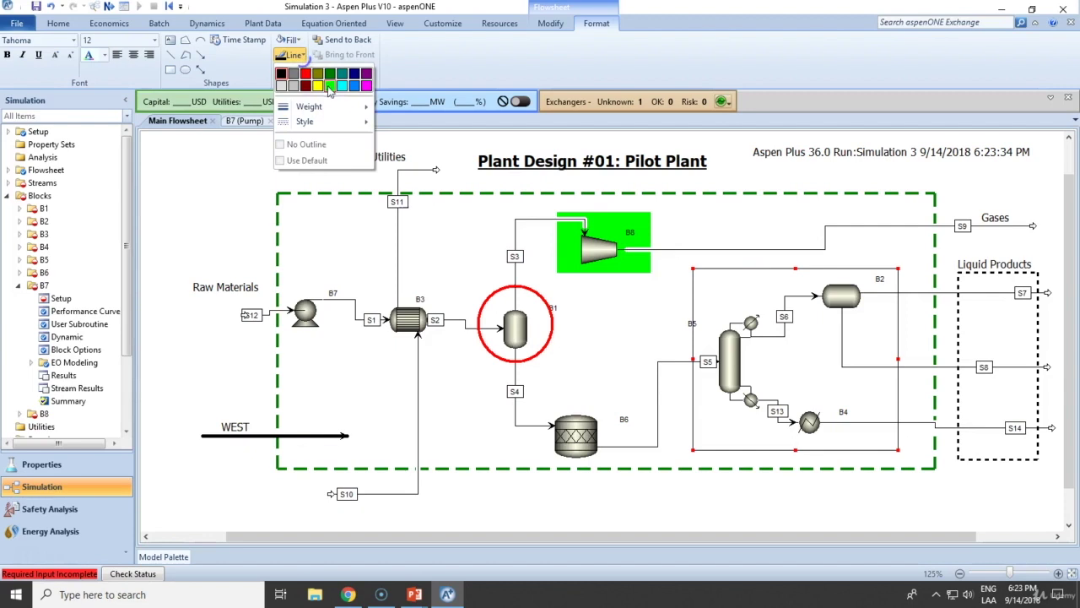
pyautogui.moveTo(331, 106)
pyautogui.click(413, 135)
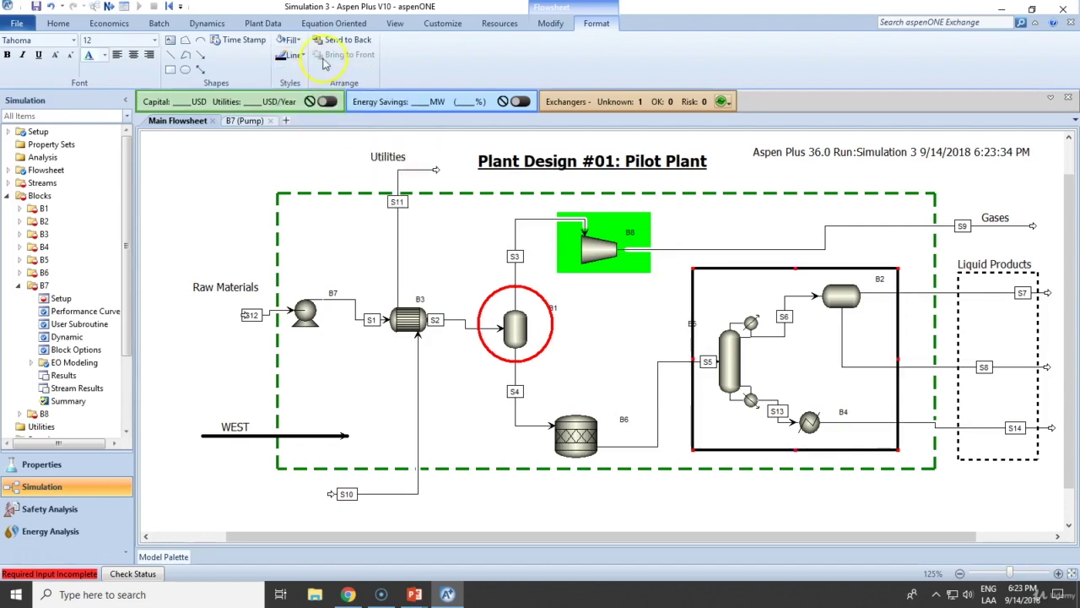
# Try a dotted line style on the rectangle around B5, B2 and B4.
pyautogui.click(294, 55)
pyautogui.moveTo(346, 123)
pyautogui.click(411, 174)
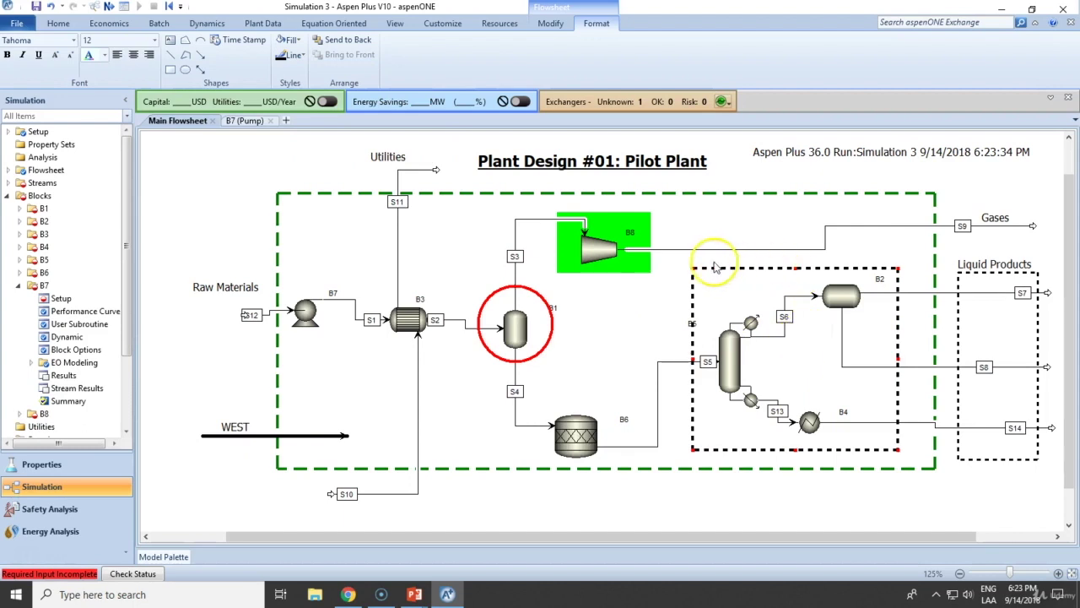
# Change the outline of the rectangle around B5, B2 and B4 to a dash-dot style in cyan.
pyautogui.click(295, 59)
pyautogui.moveTo(346, 125)
pyautogui.click(406, 192)
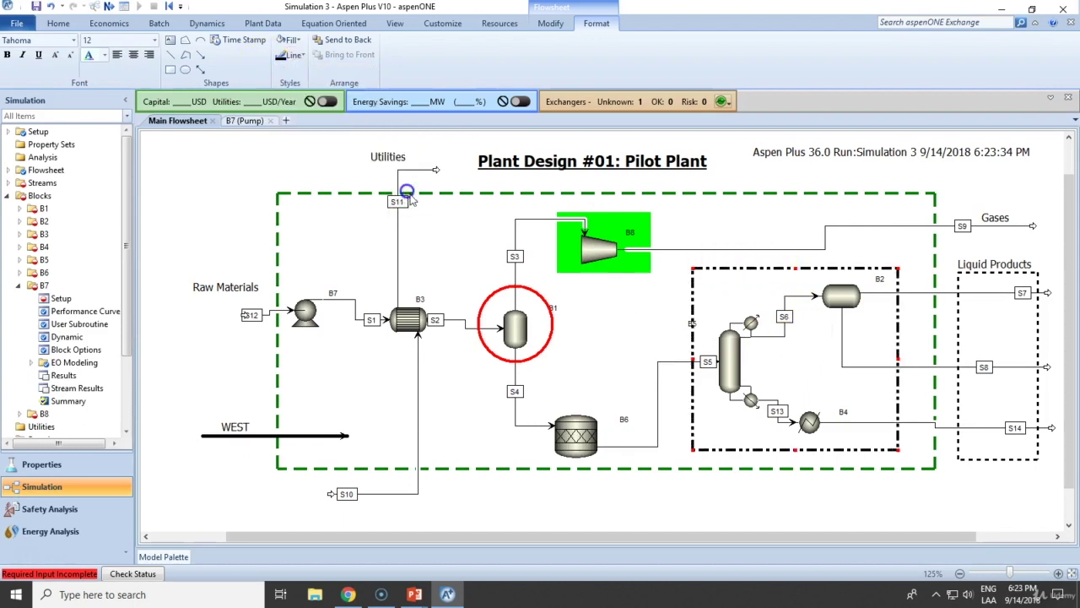
pyautogui.click(292, 55)
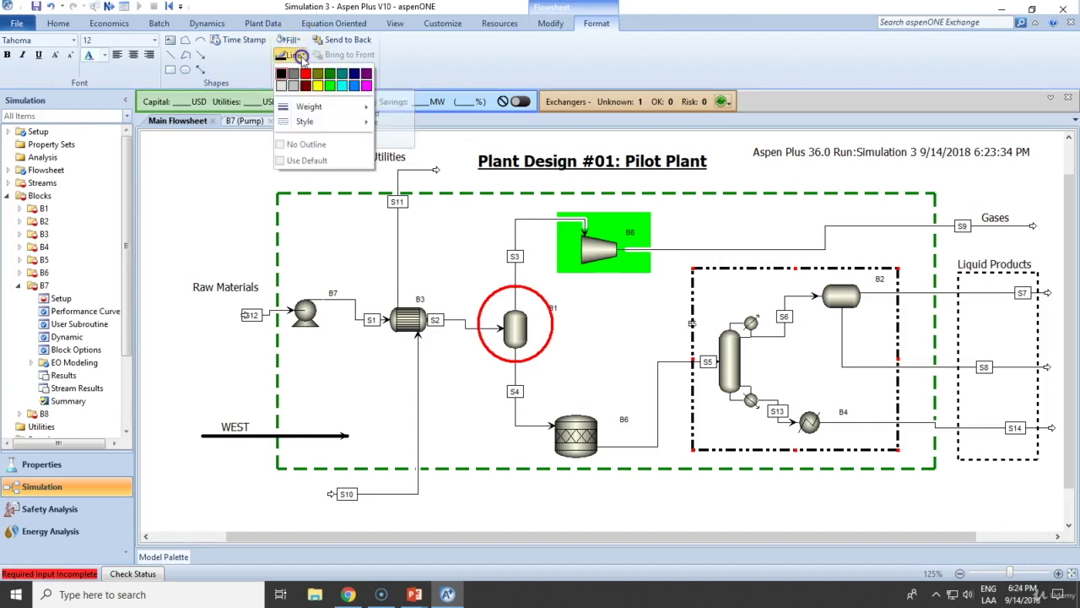
pyautogui.click(342, 86)
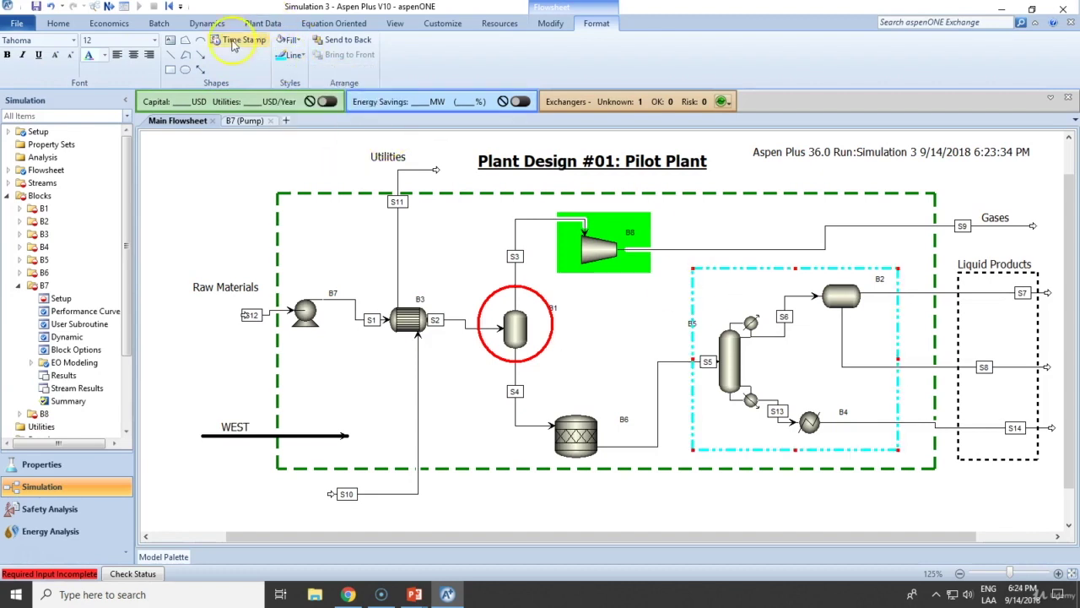
# Add the text label Purification inside the lower corner of the cyan rectangle, below column B5.
pyautogui.click(168, 44)
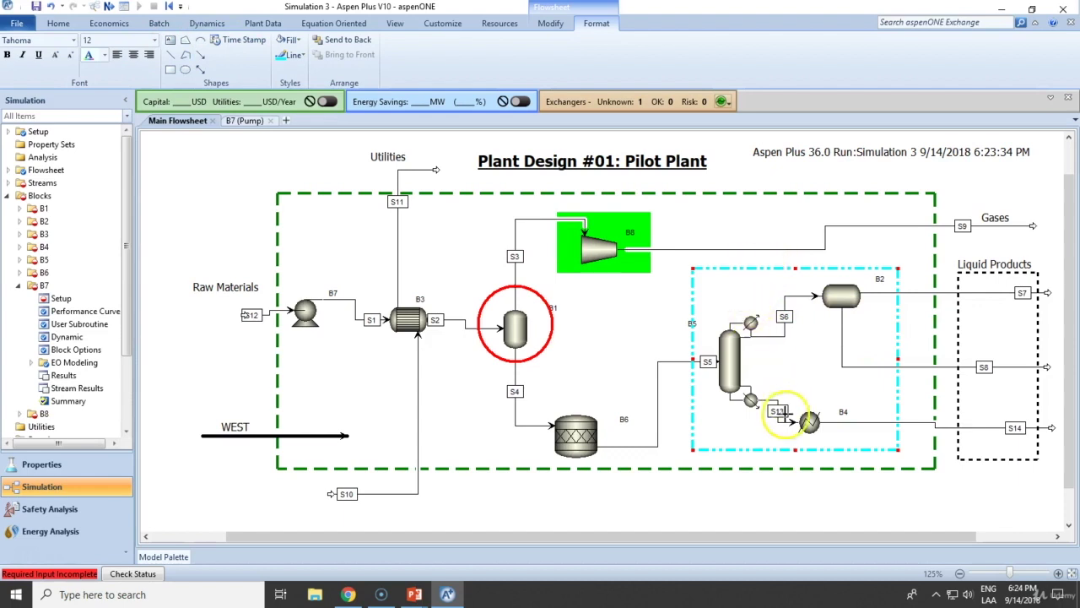
pyautogui.click(733, 438)
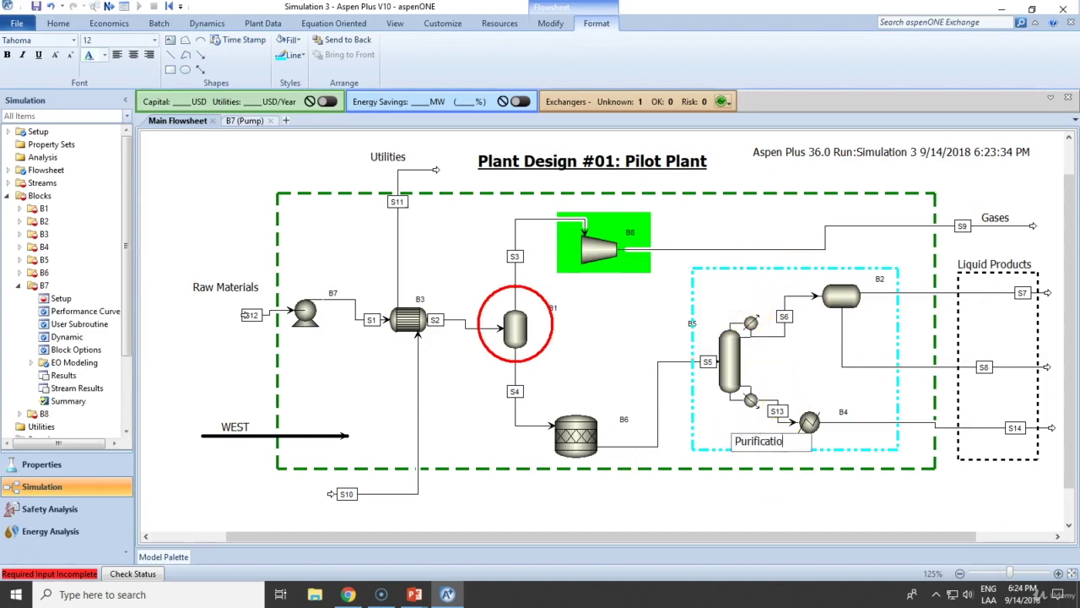
pyautogui.click(789, 532)
pyautogui.click(729, 432)
pyautogui.click(747, 437)
pyautogui.moveTo(748, 431); pyautogui.dragTo(749, 432)
pyautogui.click(721, 489)
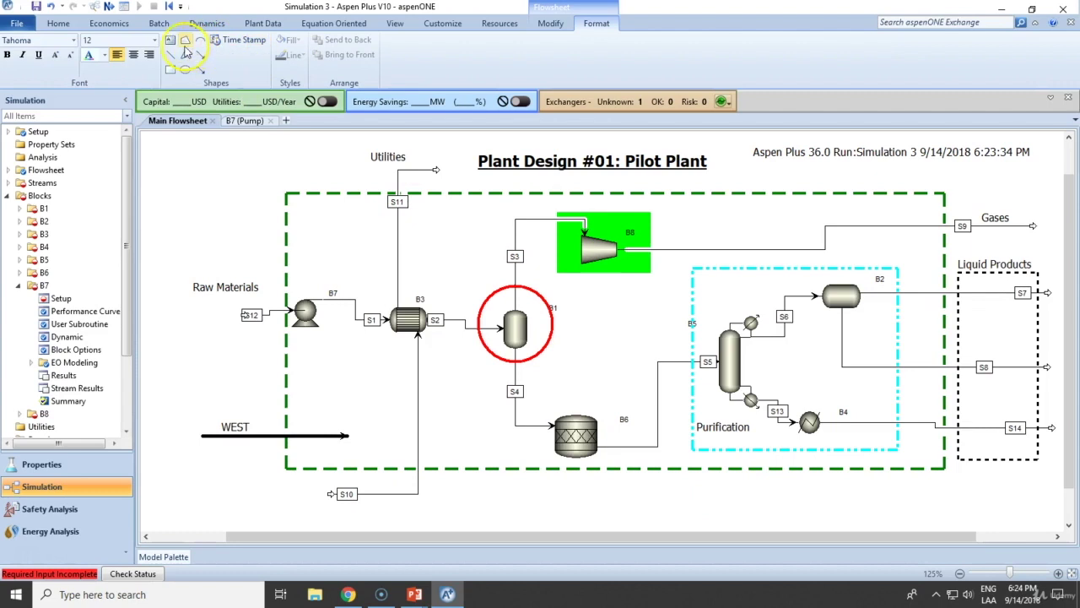
pyautogui.click(185, 43)
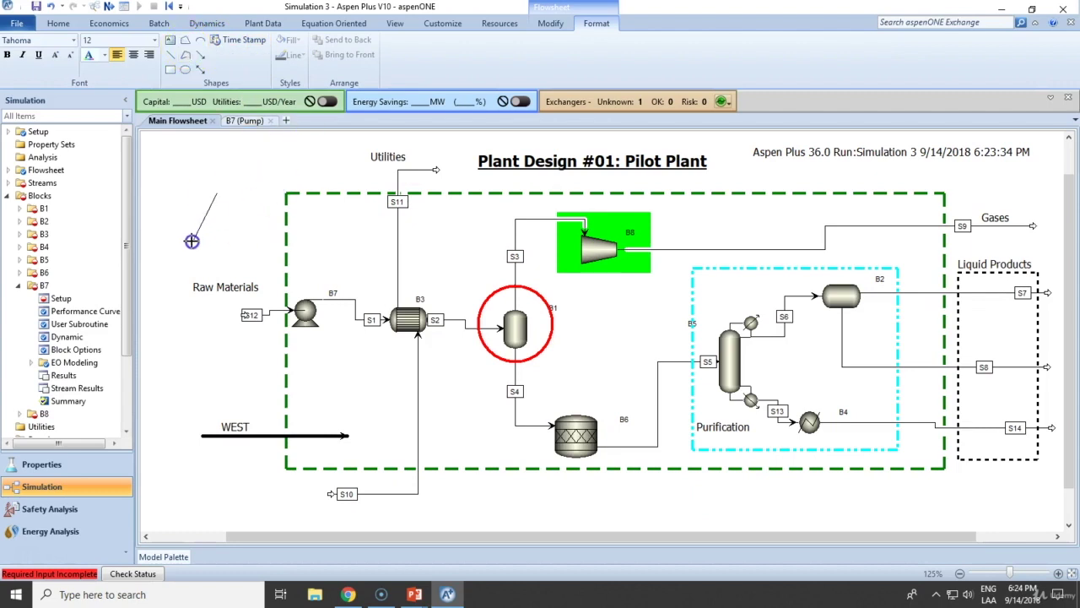
pyautogui.moveTo(262, 240); pyautogui.dragTo(226, 202)
pyautogui.click(228, 190)
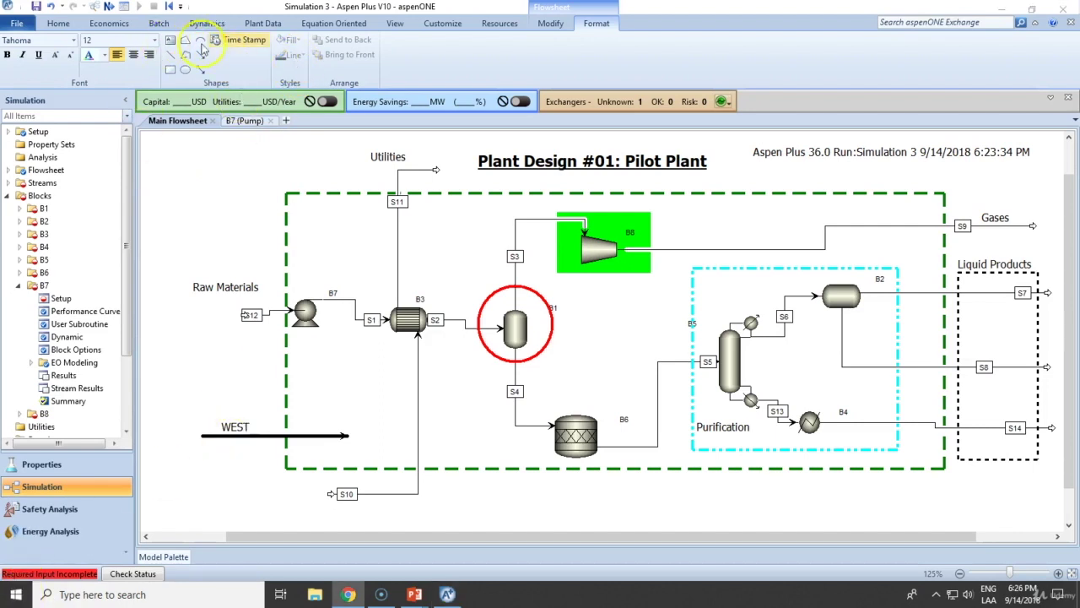
# Draw a closed diamond-shaped polygon around block B3 and select it.
pyautogui.click(200, 53)
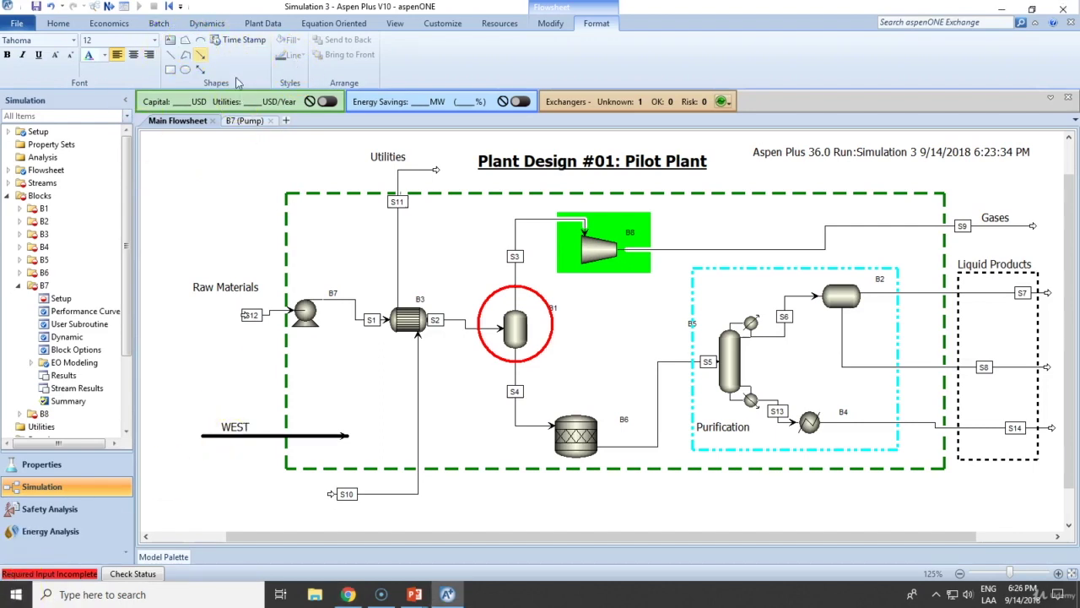
pyautogui.click(393, 251)
pyautogui.click(344, 313)
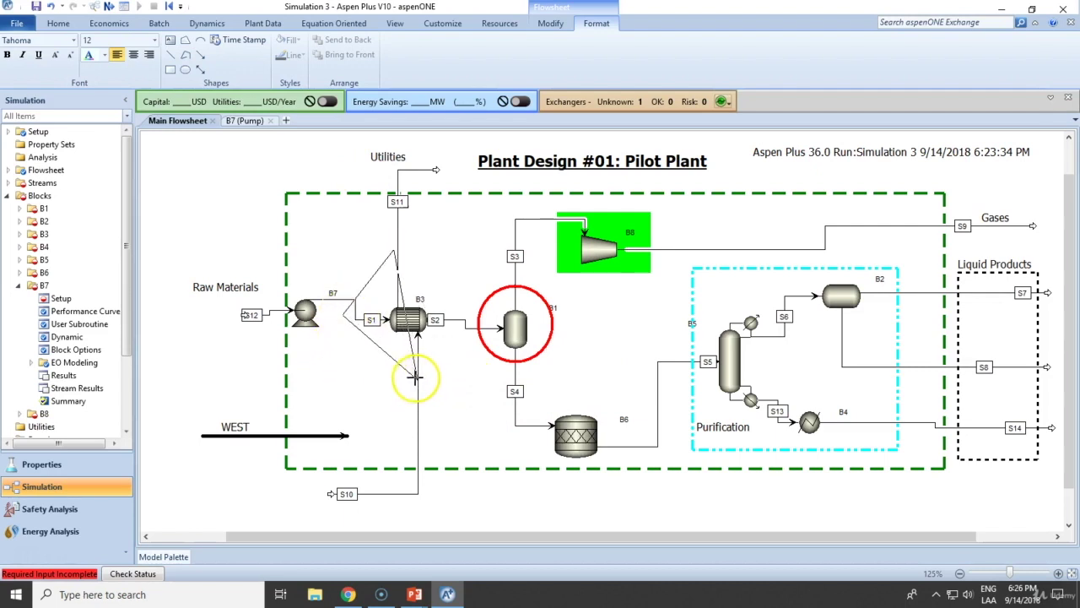
pyautogui.click(414, 377)
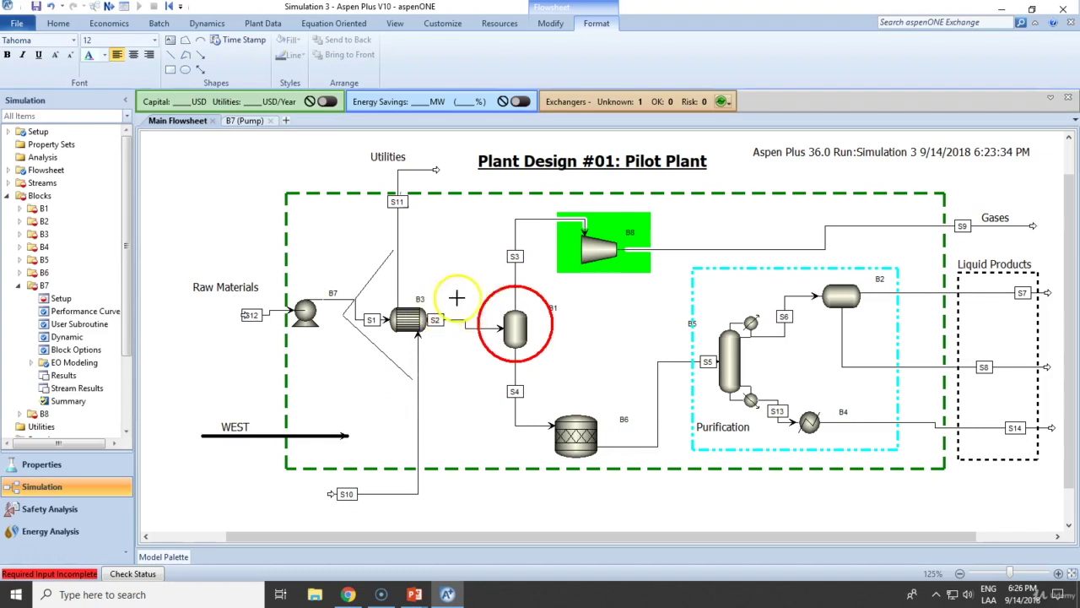
pyautogui.click(469, 307)
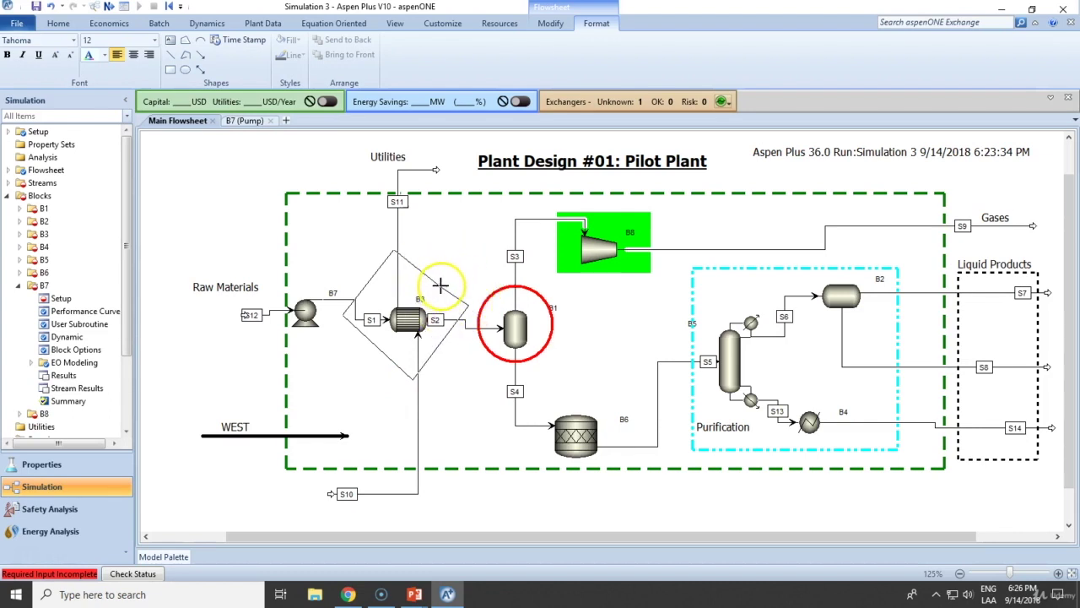
pyautogui.doubleClick(442, 285)
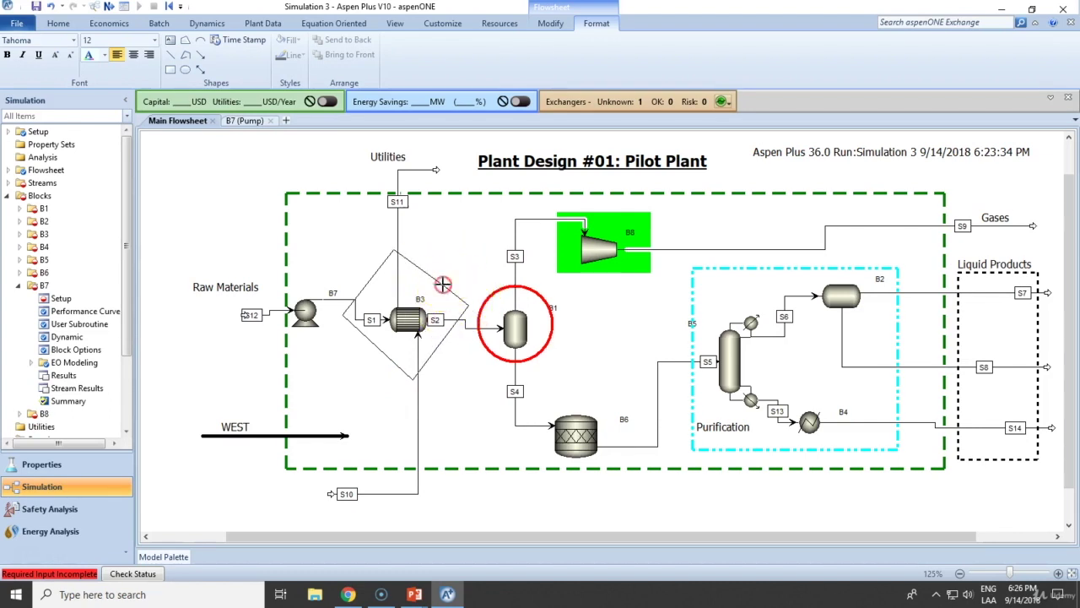
pyautogui.click(388, 264)
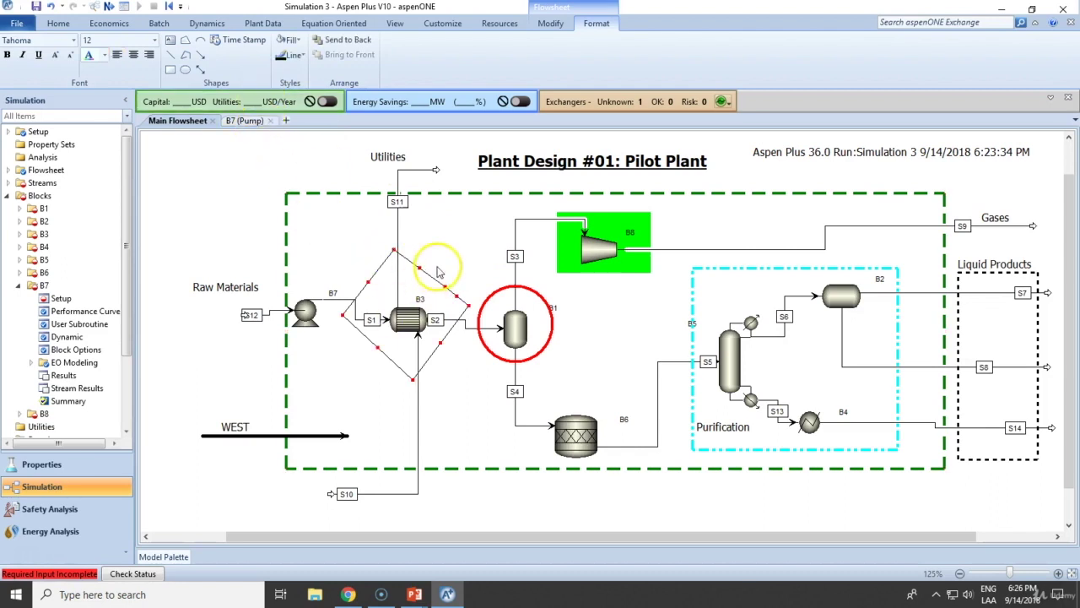
# Delete the diamond-shaped polygon around block B3.
pyautogui.click(201, 47)
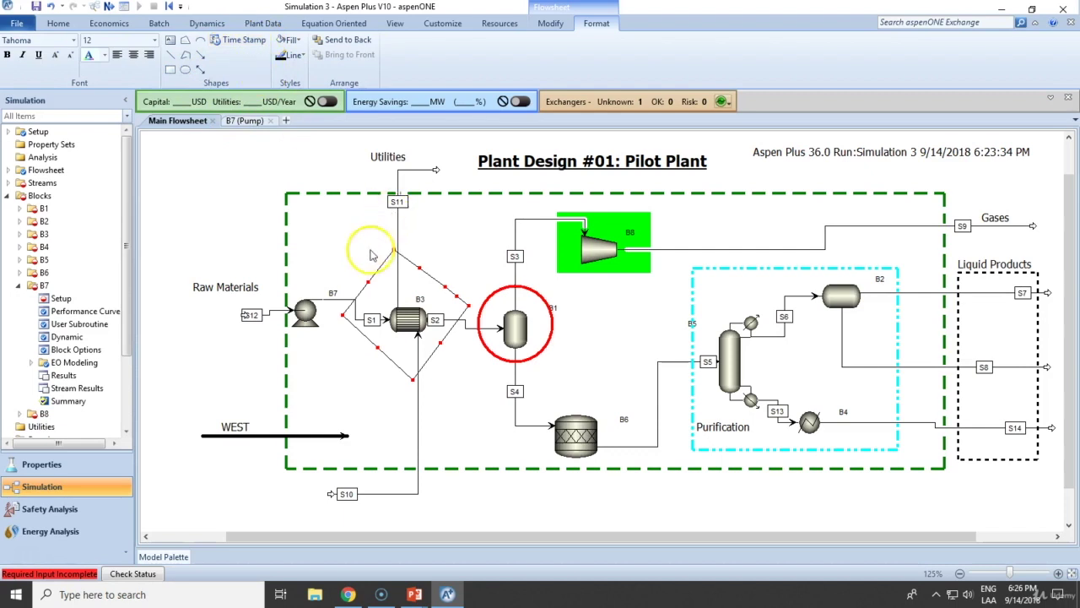
pyautogui.click(472, 328)
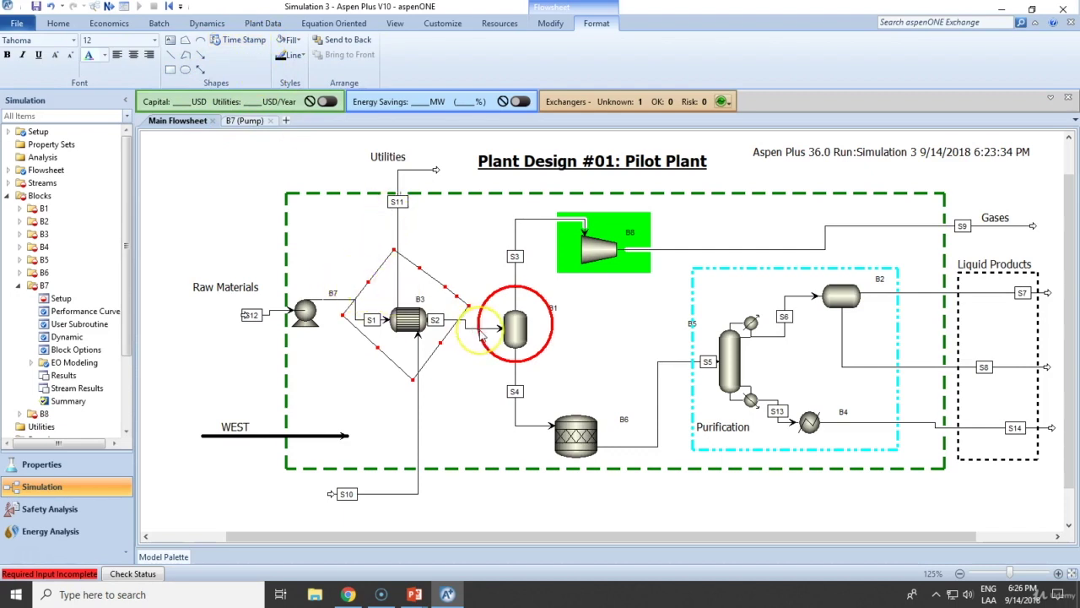
pyautogui.press('Delete')
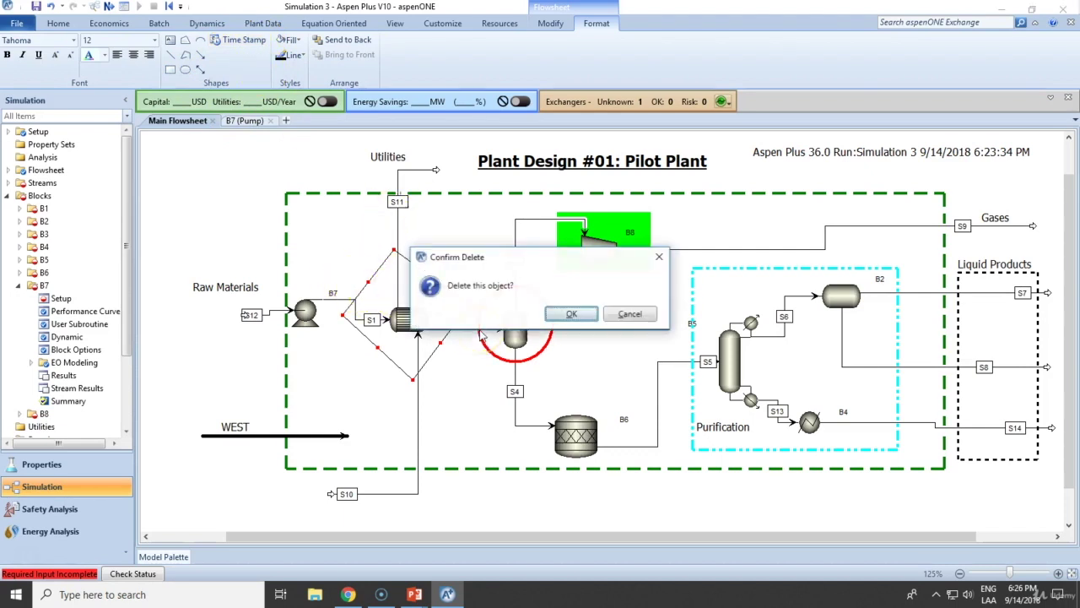
pyautogui.click(571, 316)
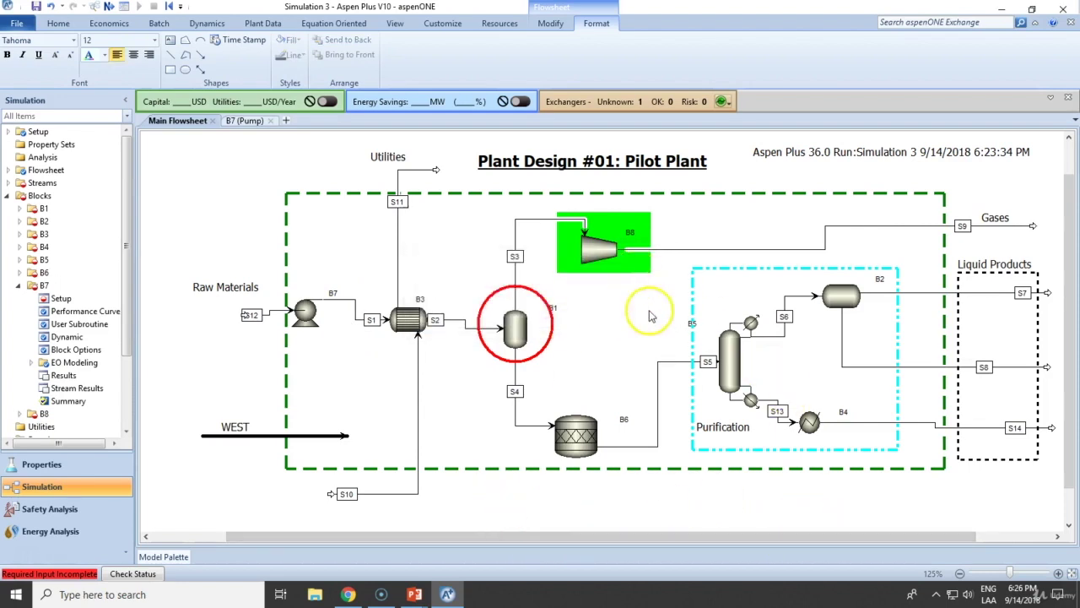
# Draw a rectangle framing the title Plant Design #01: Pilot Plant.
pyautogui.click(615, 163)
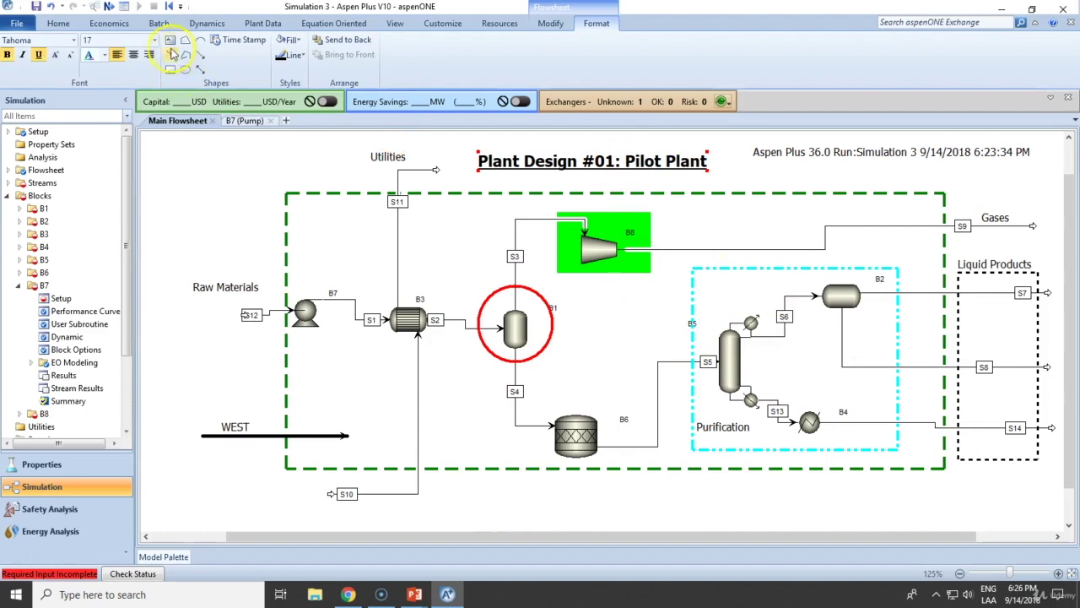
pyautogui.click(469, 137)
pyautogui.moveTo(454, 147); pyautogui.dragTo(725, 178)
pyautogui.click(562, 146)
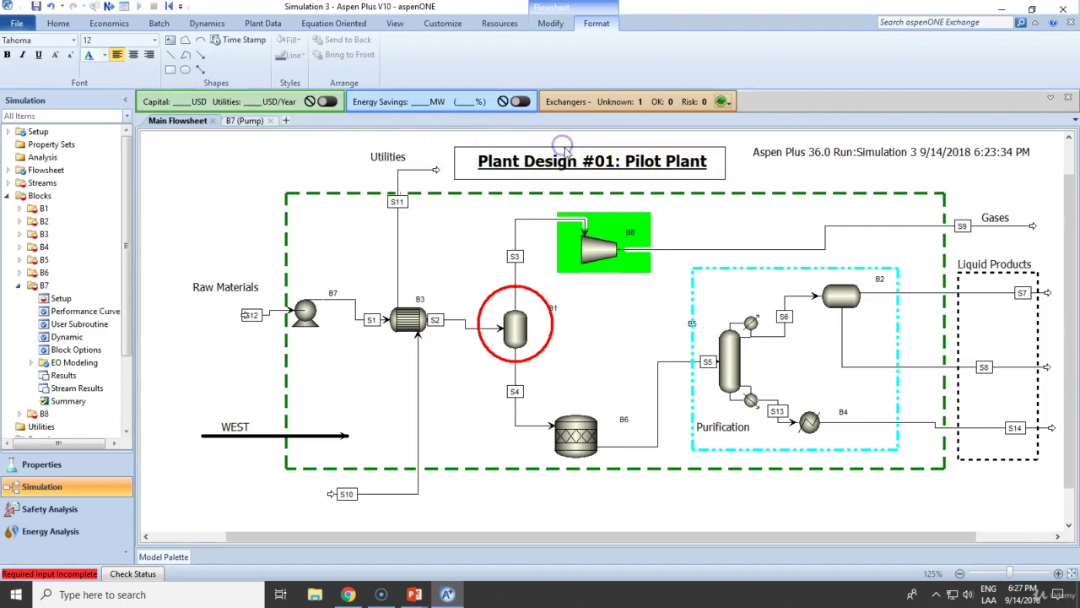
# Fill the title's framing rectangle with bright green and send it behind the title text.
pyautogui.click(288, 39)
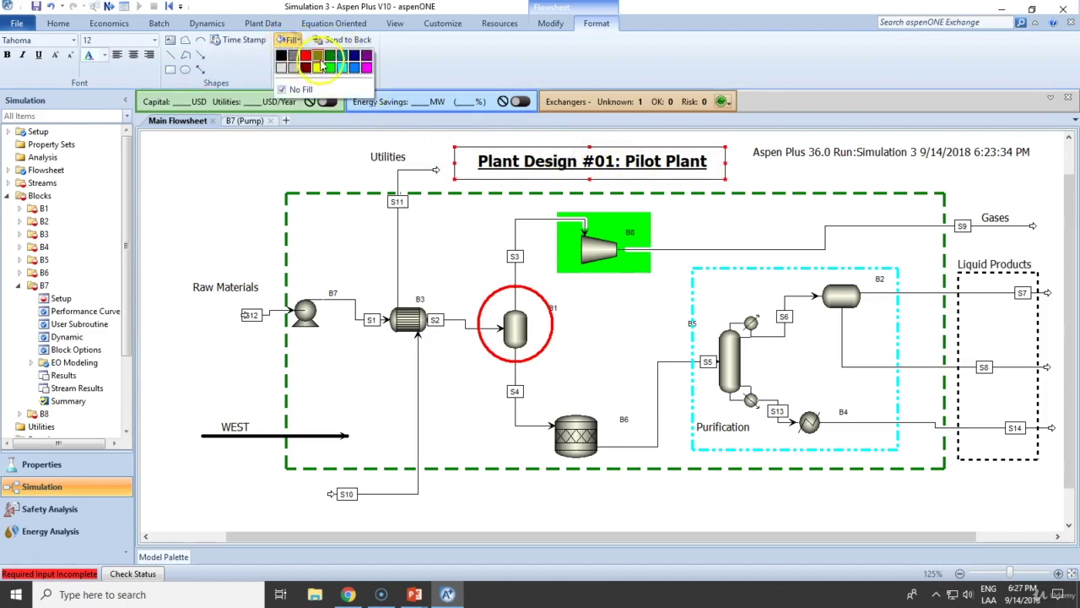
pyautogui.click(322, 66)
pyautogui.rightClick(518, 162)
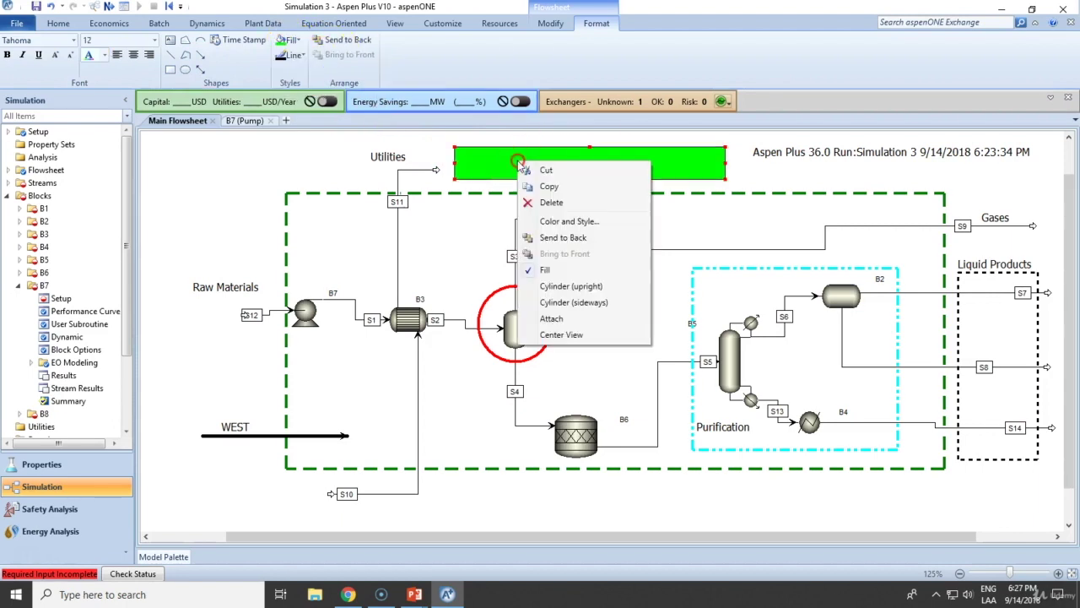
pyautogui.click(584, 240)
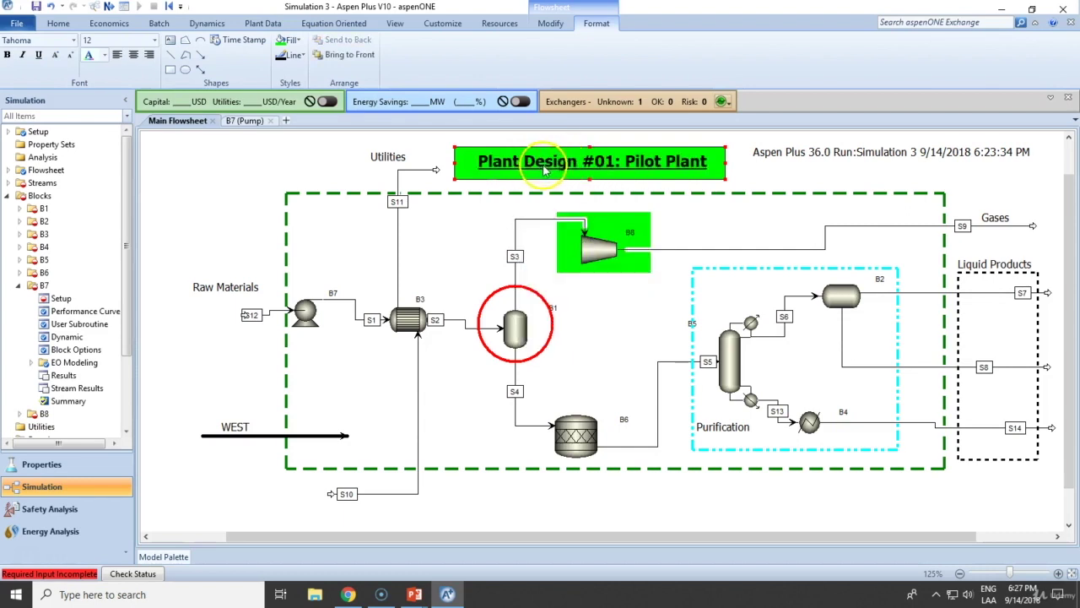
# Group the title text Plant Design #01: Pilot Plant with its green rectangle.
pyautogui.click(545, 169)
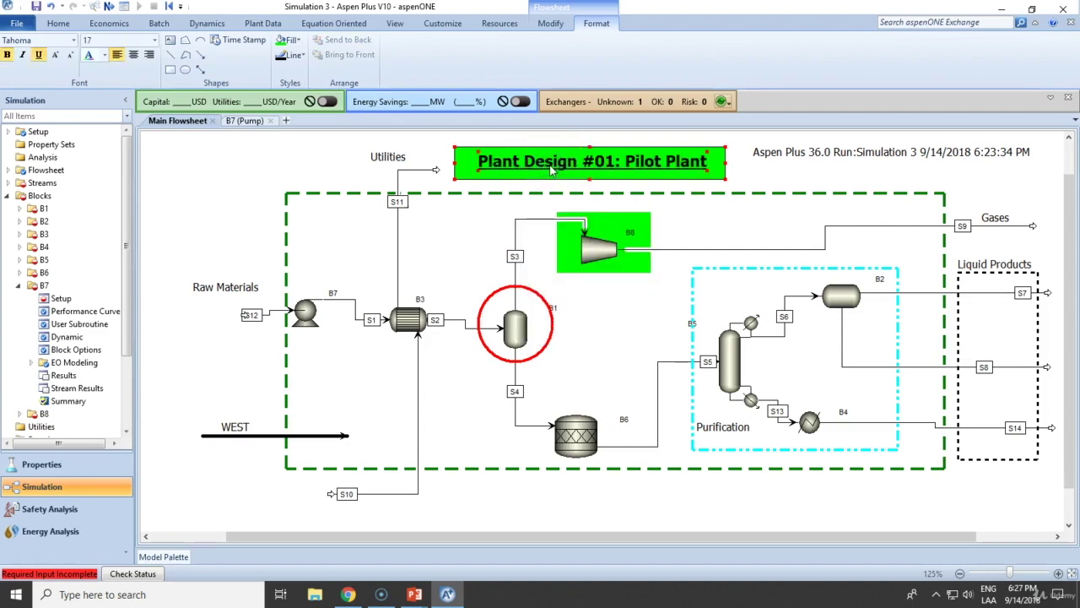
pyautogui.click(309, 126)
pyautogui.rightClick(515, 160)
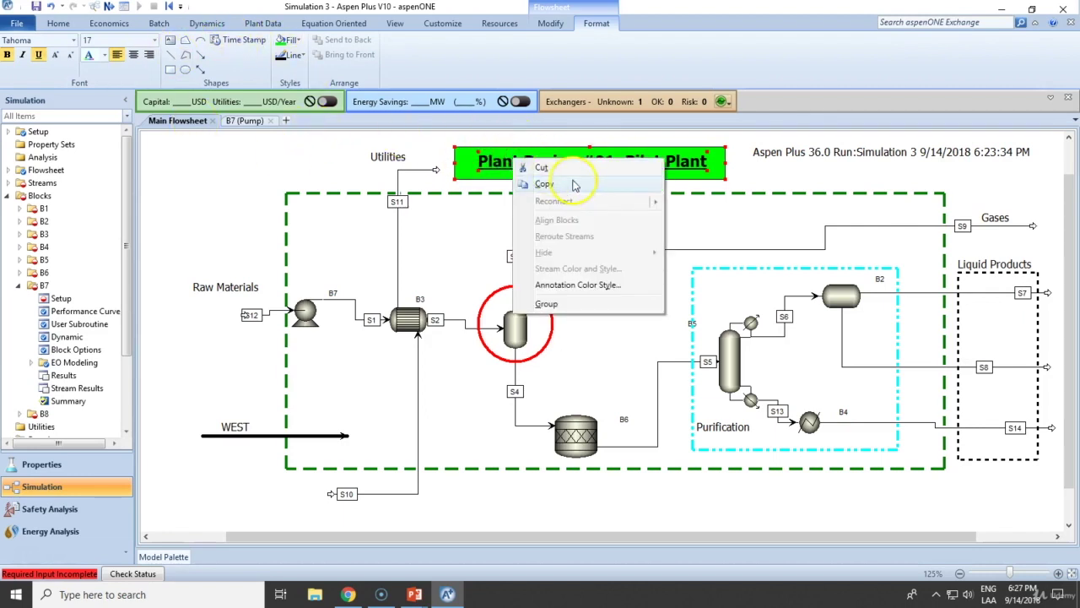
pyautogui.click(548, 304)
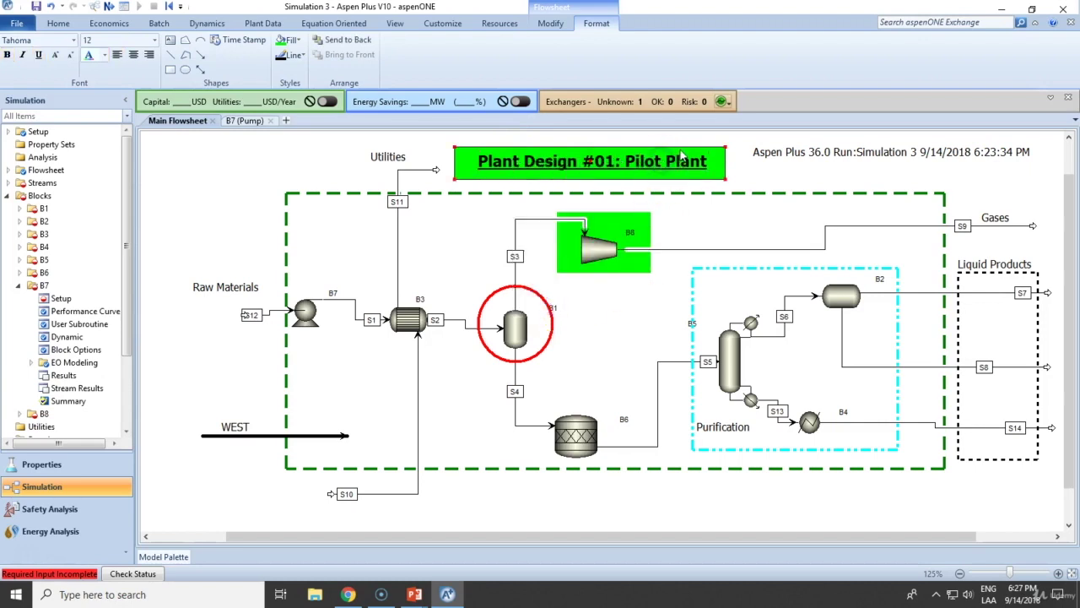
# Try moving the grouped title down over column B5 and undo the accidental shift of the plant boundary.
pyautogui.moveTo(680, 156); pyautogui.dragTo(807, 357)
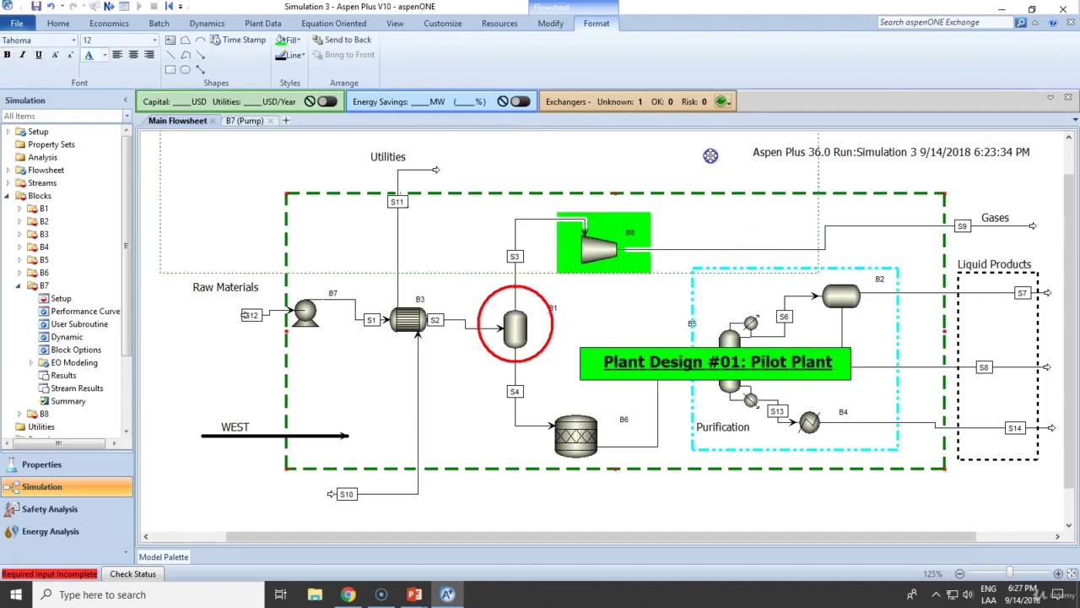
pyautogui.moveTo(712, 155); pyautogui.dragTo(720, 157)
pyautogui.hotkey('ctrl', 'z')
pyautogui.click(711, 517)
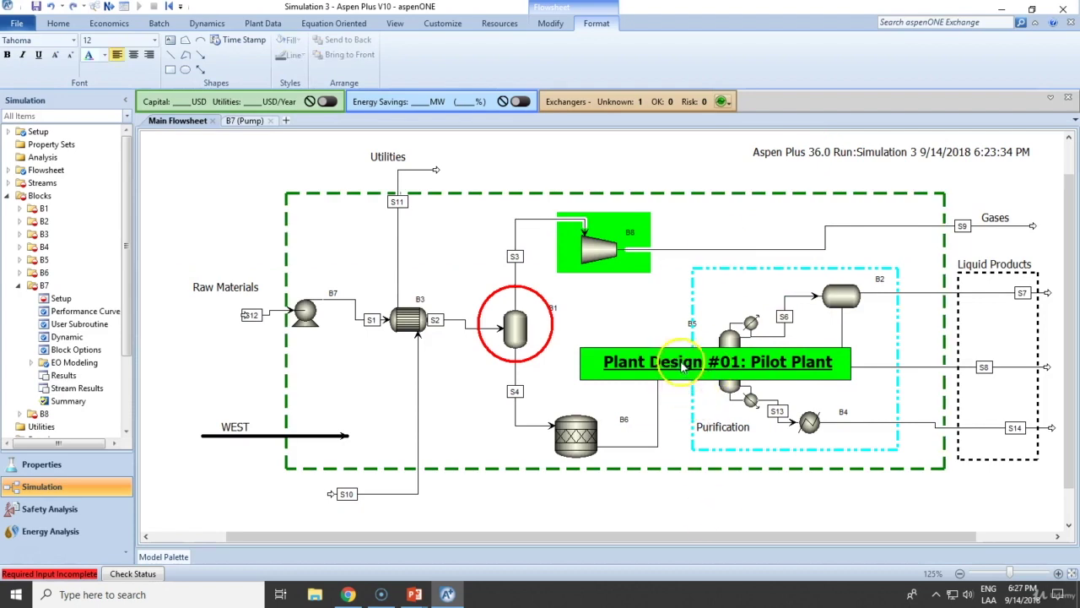
# Place the grouped title above the green plant boundary, between the Utilities label and the time stamp.
pyautogui.moveTo(680, 361); pyautogui.dragTo(573, 174)
pyautogui.hotkey('ctrl', 'z')
pyautogui.click(647, 355)
pyautogui.click(650, 355)
pyautogui.click(655, 348)
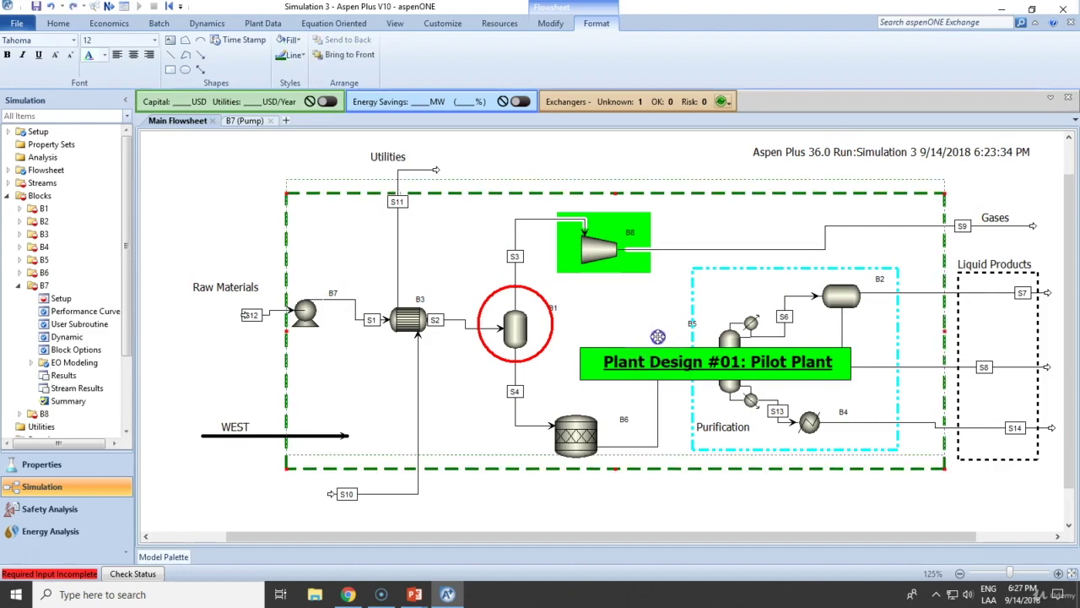
pyautogui.click(657, 359)
pyautogui.moveTo(659, 360); pyautogui.dragTo(534, 154)
pyautogui.click(636, 378)
# Lock the flowsheet and test the lock by trying to select and move the labels and the plant boundary.
pyautogui.click(550, 23)
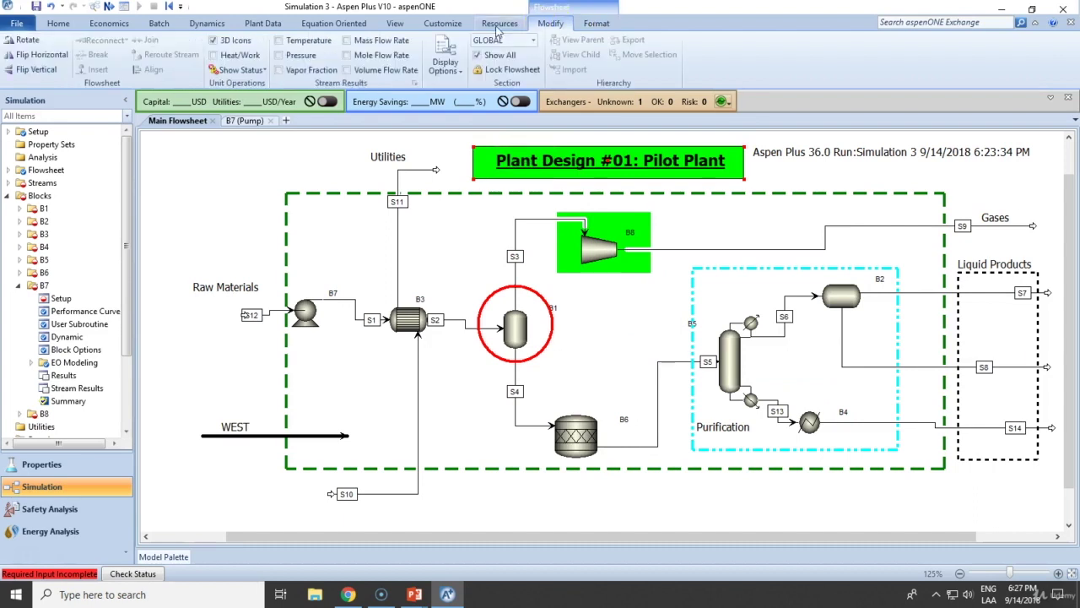
pyautogui.click(506, 70)
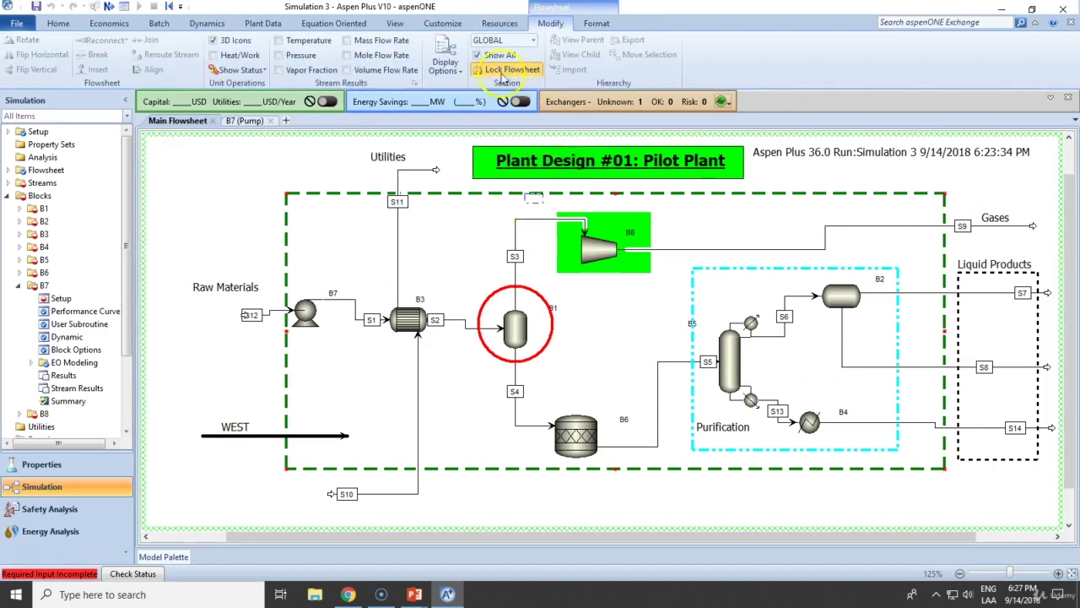
pyautogui.moveTo(441, 234); pyautogui.dragTo(534, 204)
pyautogui.scroll(-4, 513, 333)
pyautogui.scroll(3, 869, 333)
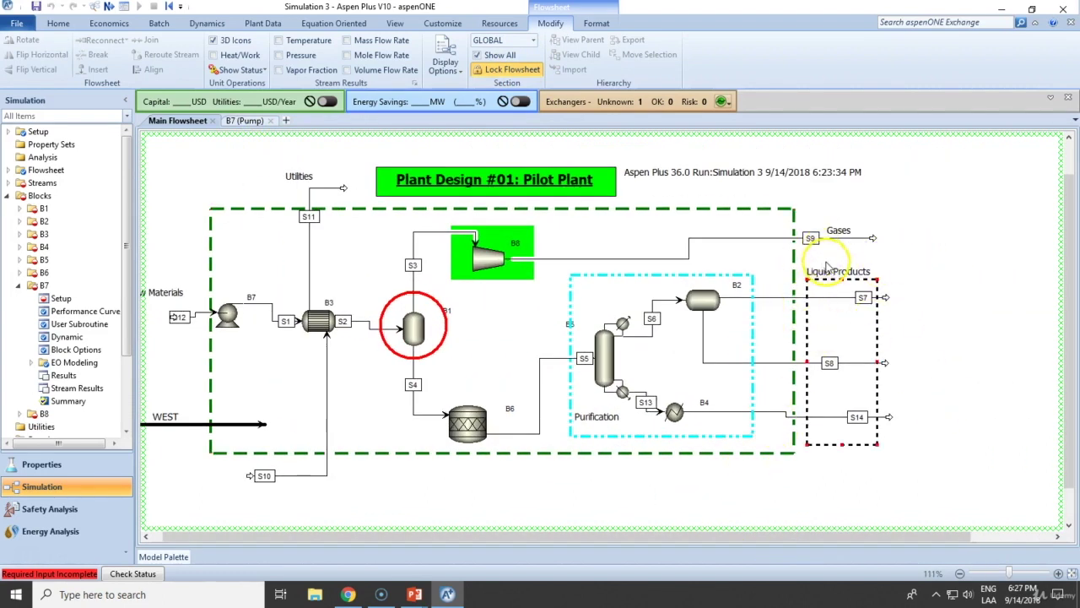
pyautogui.click(840, 230)
pyautogui.click(787, 211)
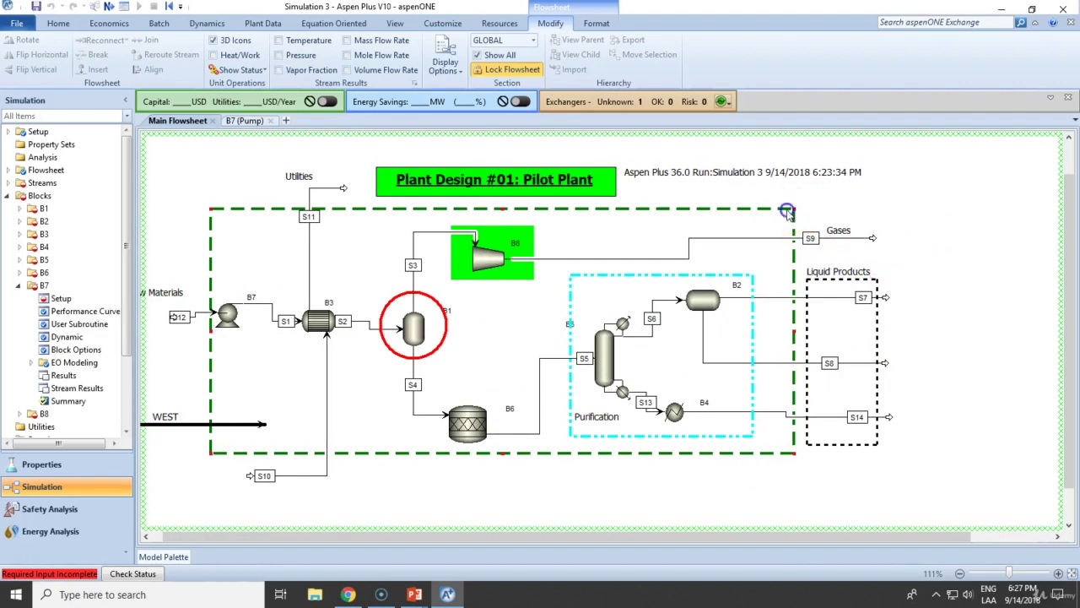
pyautogui.click(568, 221)
pyautogui.moveTo(239, 164); pyautogui.dragTo(335, 229)
pyautogui.moveTo(491, 538); pyautogui.dragTo(481, 538)
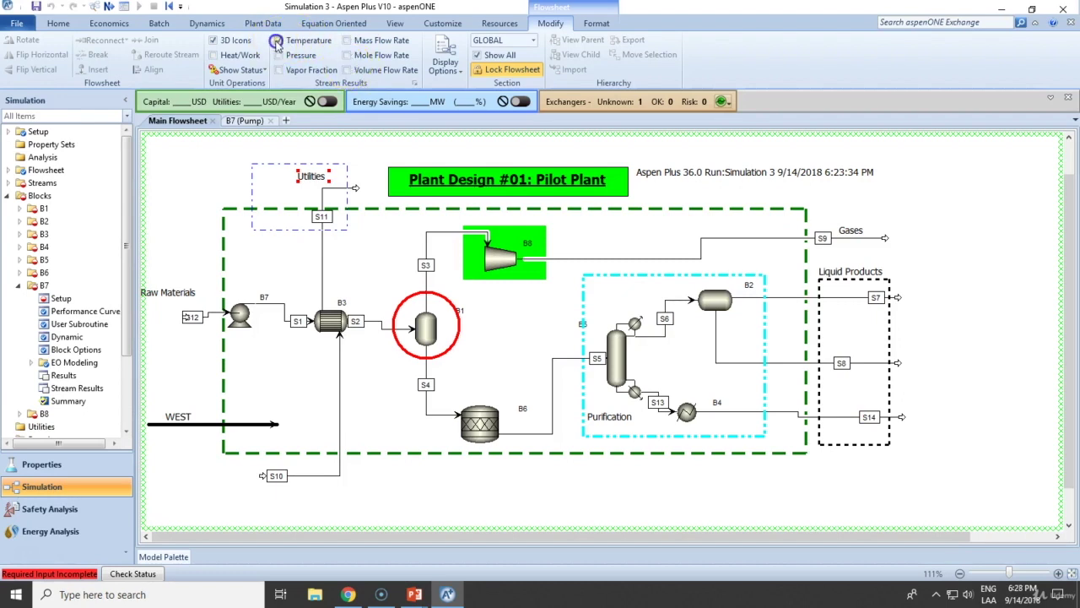
# Hide the block and stream IDs on the flowsheet and display them again.
pyautogui.click(595, 23)
pyautogui.click(544, 20)
pyautogui.click(445, 63)
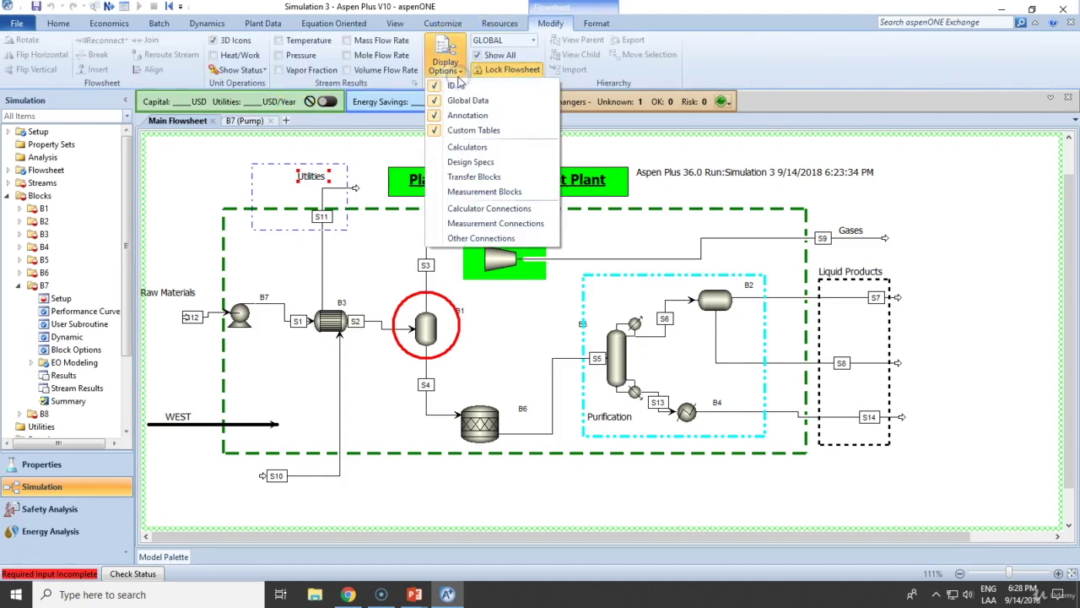
pyautogui.click(502, 89)
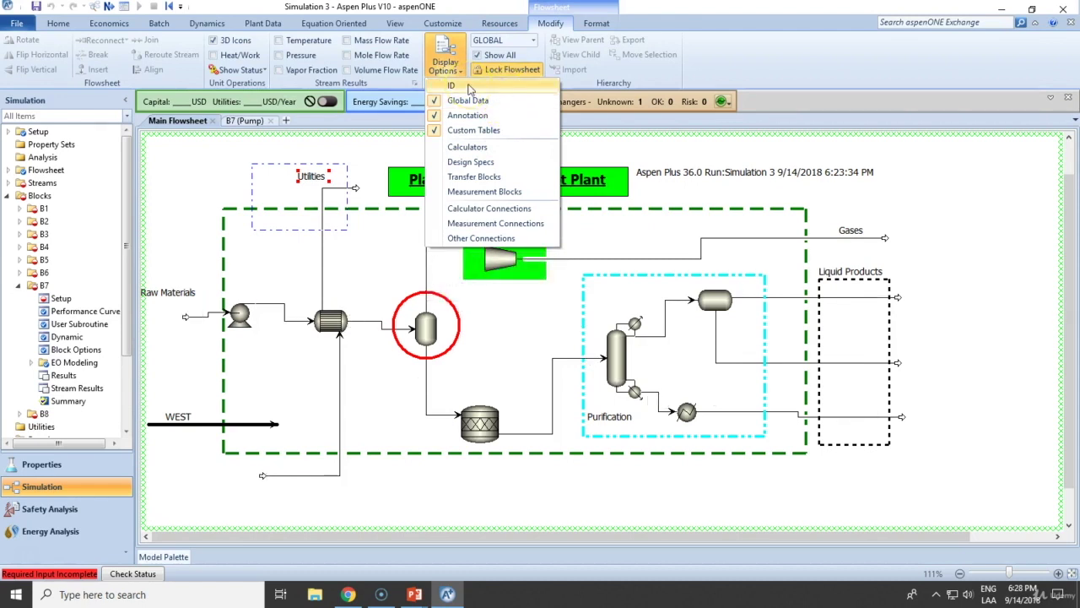
pyautogui.click(470, 88)
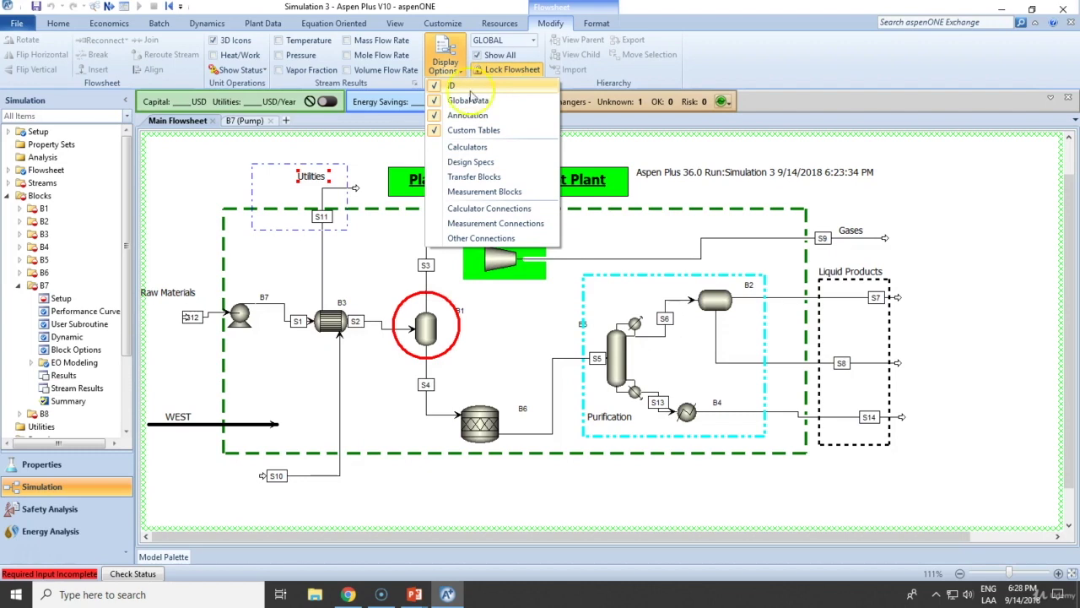
# Hide all annotations on the flowsheet and display them again.
pyautogui.click(484, 100)
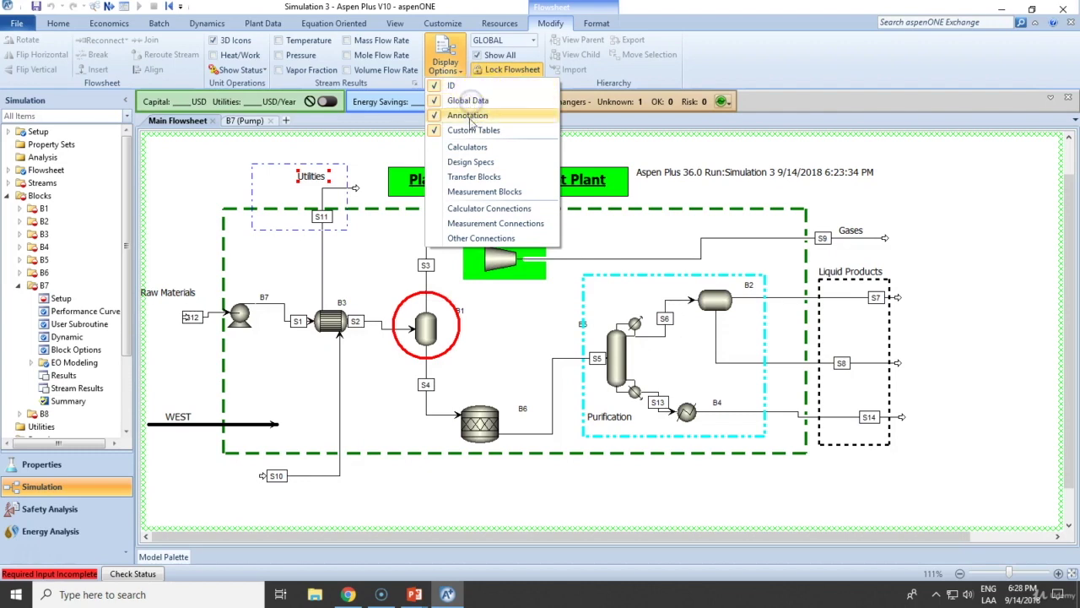
pyautogui.click(487, 119)
pyautogui.click(487, 118)
pyautogui.click(487, 118)
pyautogui.click(957, 238)
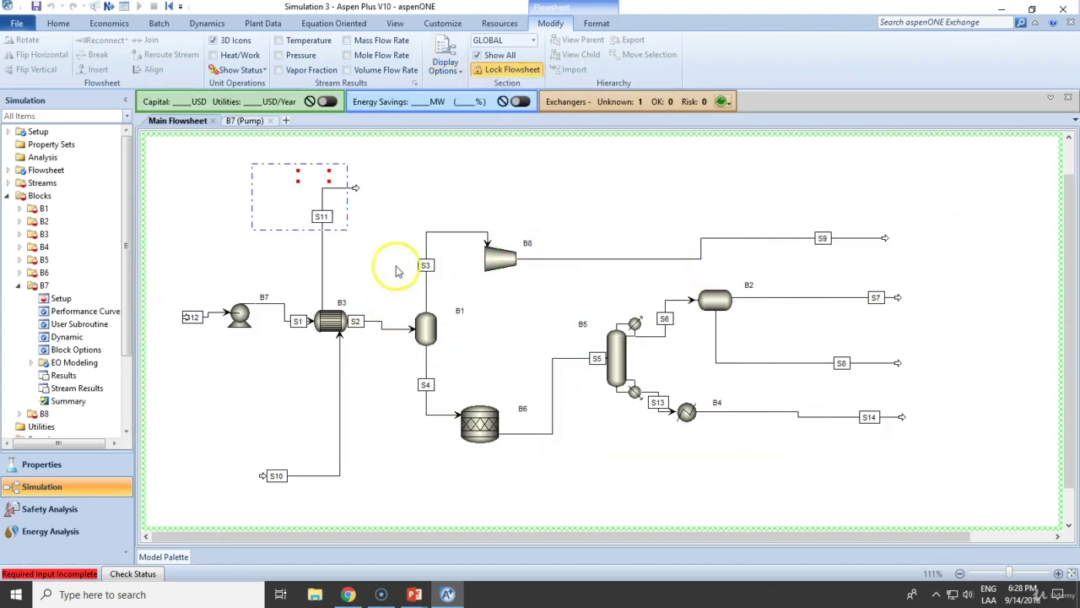
pyautogui.click(446, 71)
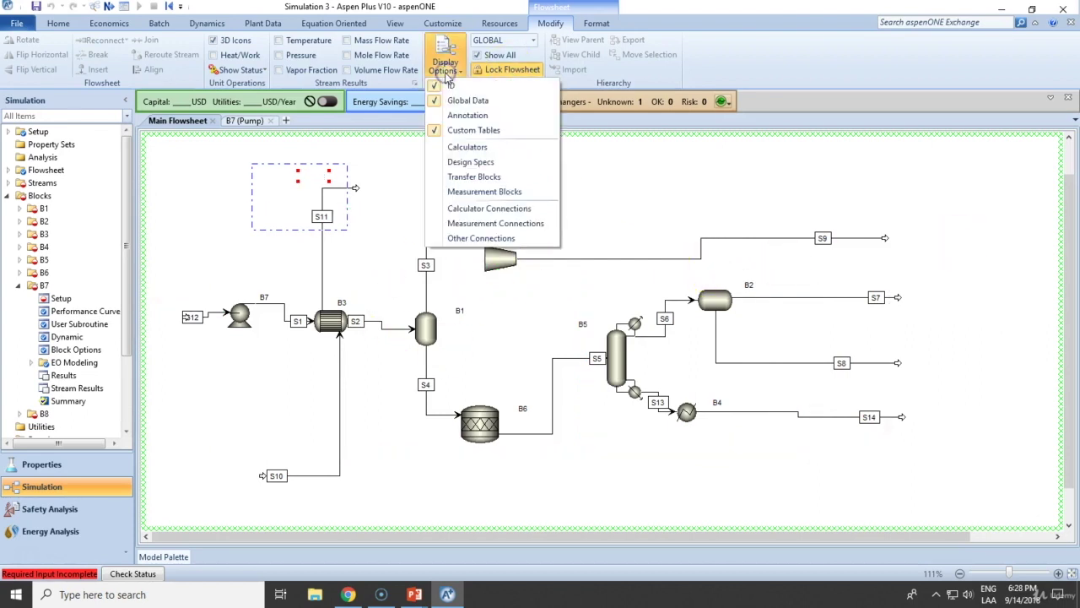
pyautogui.click(487, 118)
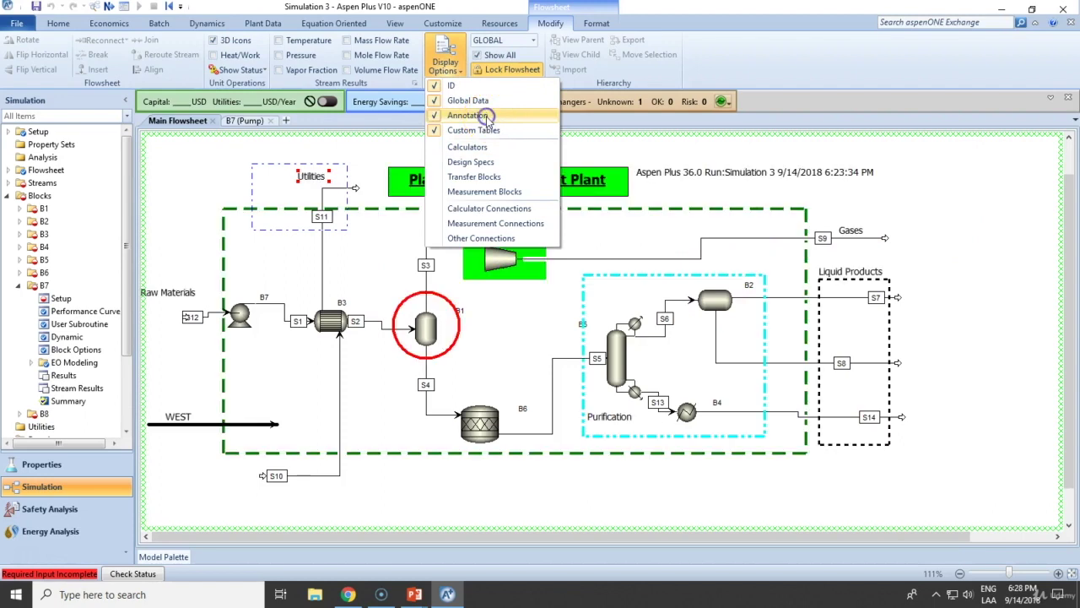
pyautogui.click(473, 519)
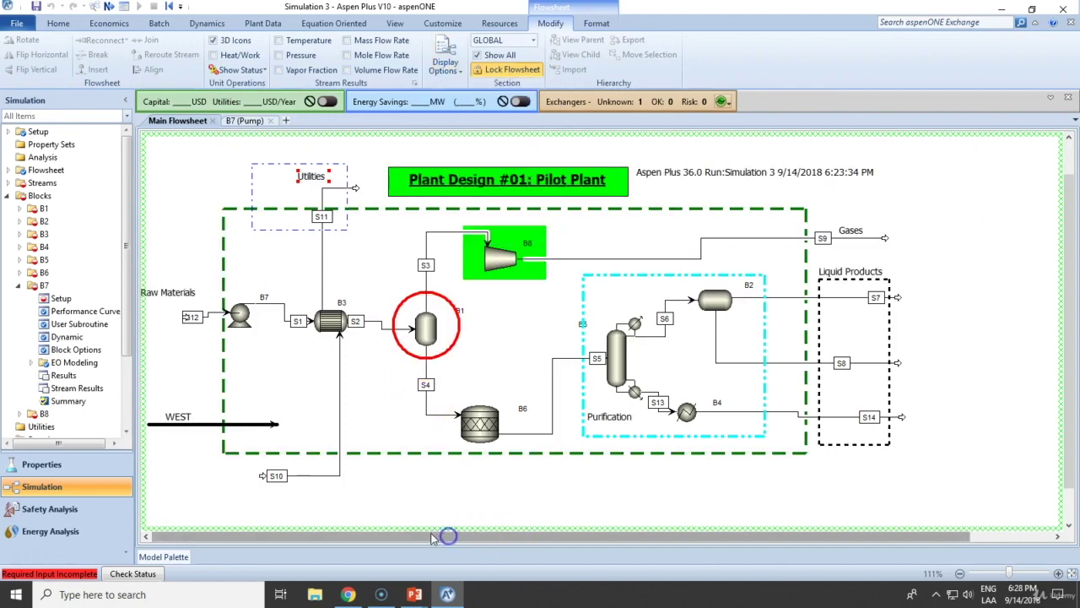
# Examine the annotated flowsheet close up and as a whole, and check which display options are enabled.
pyautogui.scroll(1, 554, 434)
pyautogui.scroll(-6, 550, 432)
pyautogui.click(564, 329)
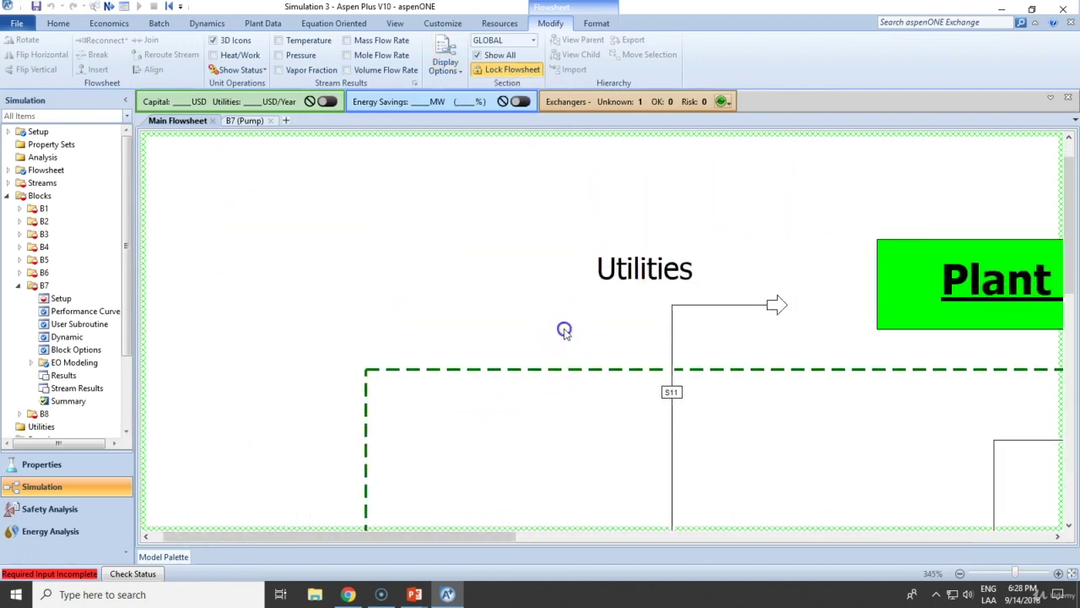
pyautogui.scroll(-3, 590, 346)
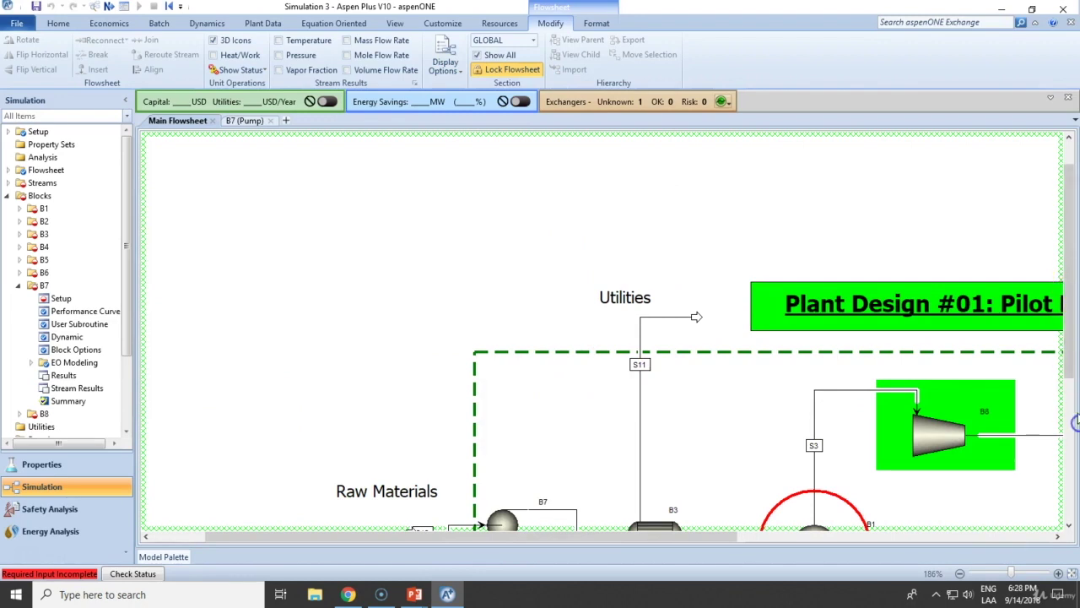
pyautogui.click(445, 56)
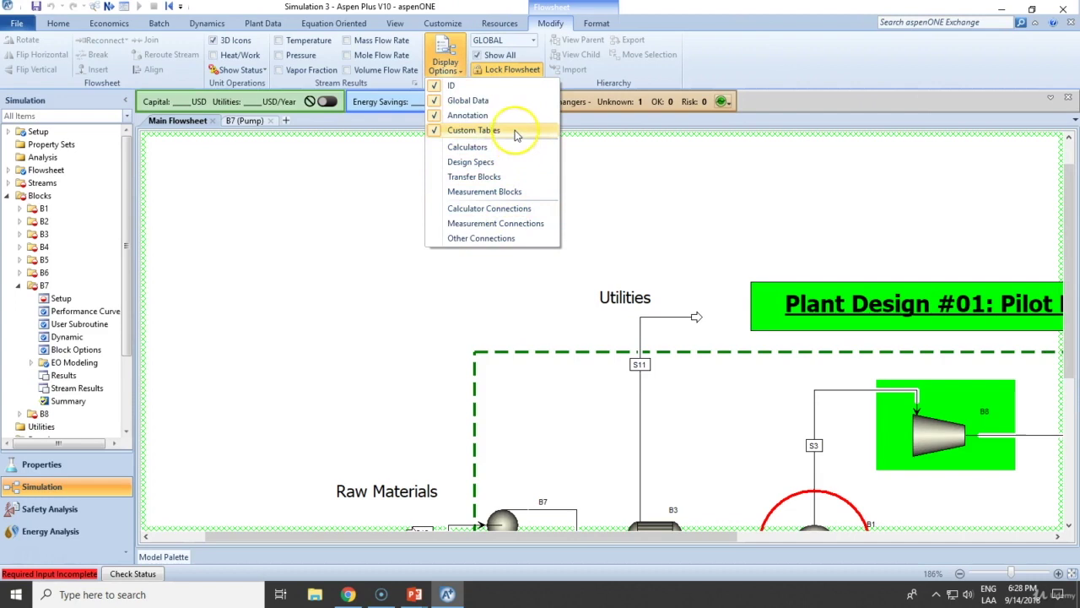
pyautogui.click(610, 253)
pyautogui.scroll(-4, 882, 287)
pyautogui.click(623, 539)
pyautogui.moveTo(623, 538); pyautogui.dragTo(705, 539)
pyautogui.moveTo(1071, 278); pyautogui.dragTo(1073, 429)
pyautogui.scroll(-2, 970, 479)
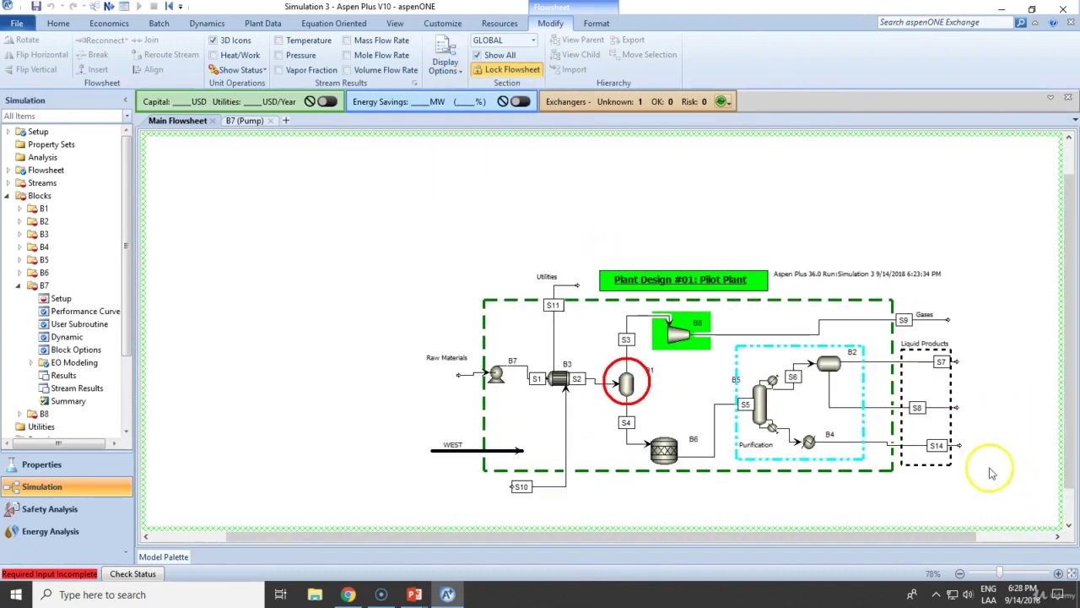
pyautogui.scroll(1, 892, 470)
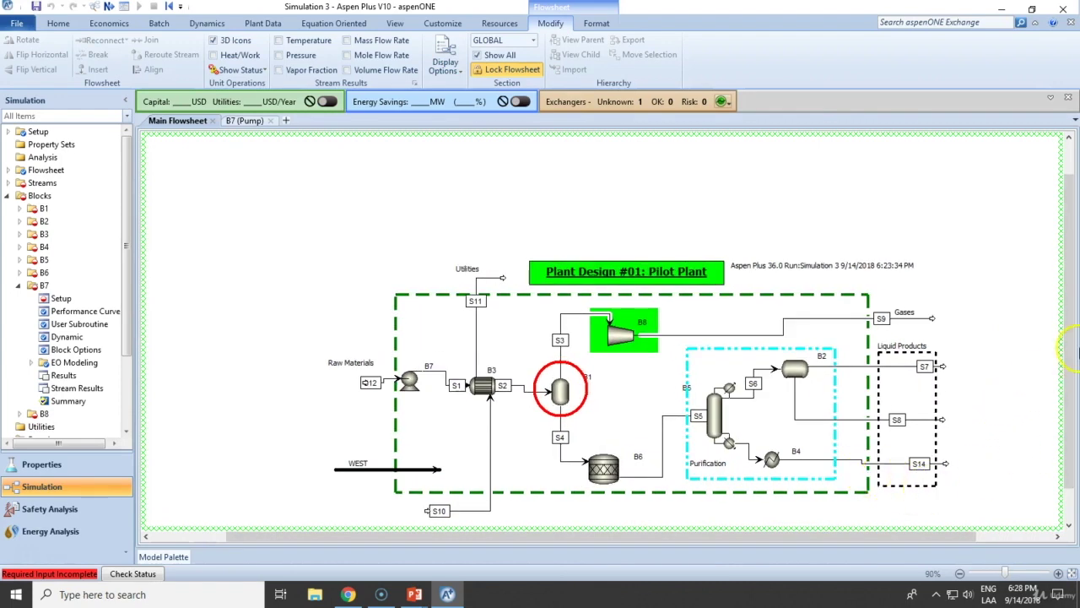
pyautogui.moveTo(1073, 374); pyautogui.dragTo(1073, 427)
pyautogui.moveTo(650, 541)
pyautogui.mouseDown()
pyautogui.moveTo(679, 541)
pyautogui.moveTo(662, 541)
pyautogui.mouseUp()
pyautogui.scroll(1, 675, 482)
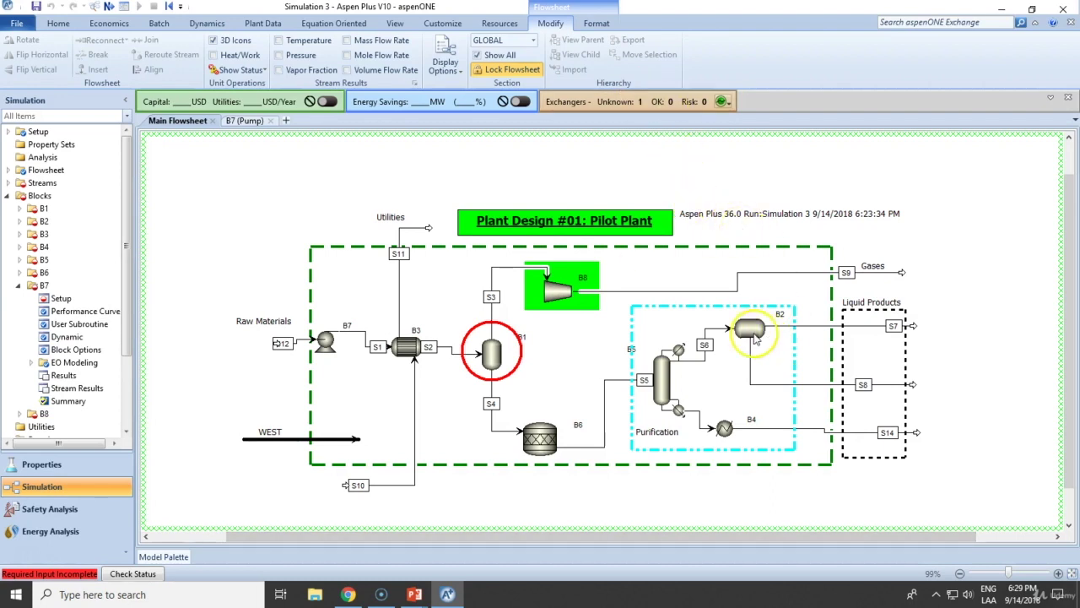
pyautogui.scroll(-2, 722, 333)
pyautogui.scroll(-2, 722, 333)
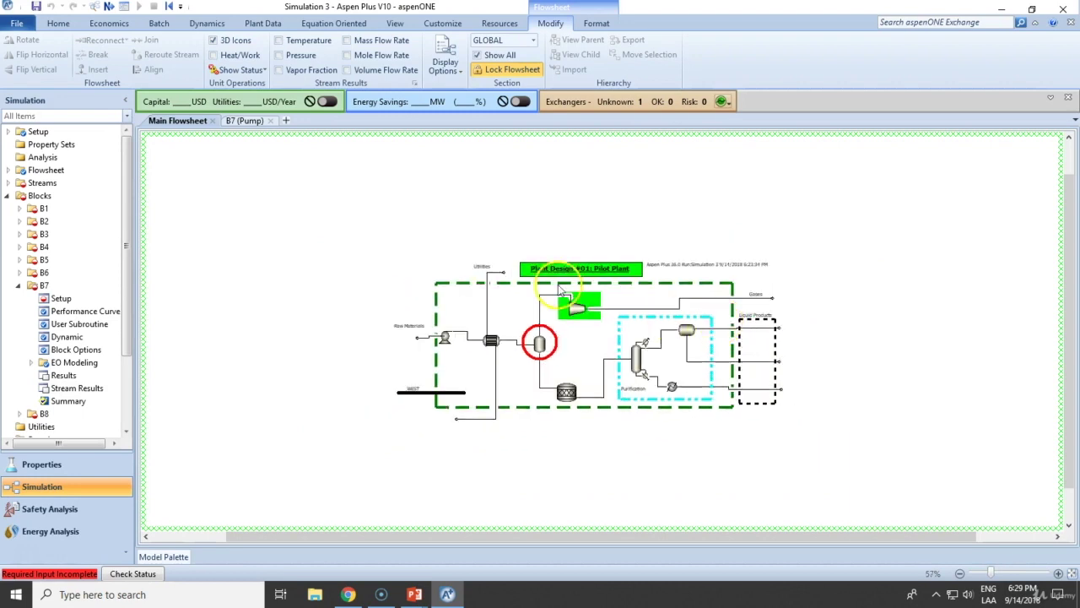
pyautogui.moveTo(351, 219); pyautogui.dragTo(838, 454)
pyautogui.click(940, 434)
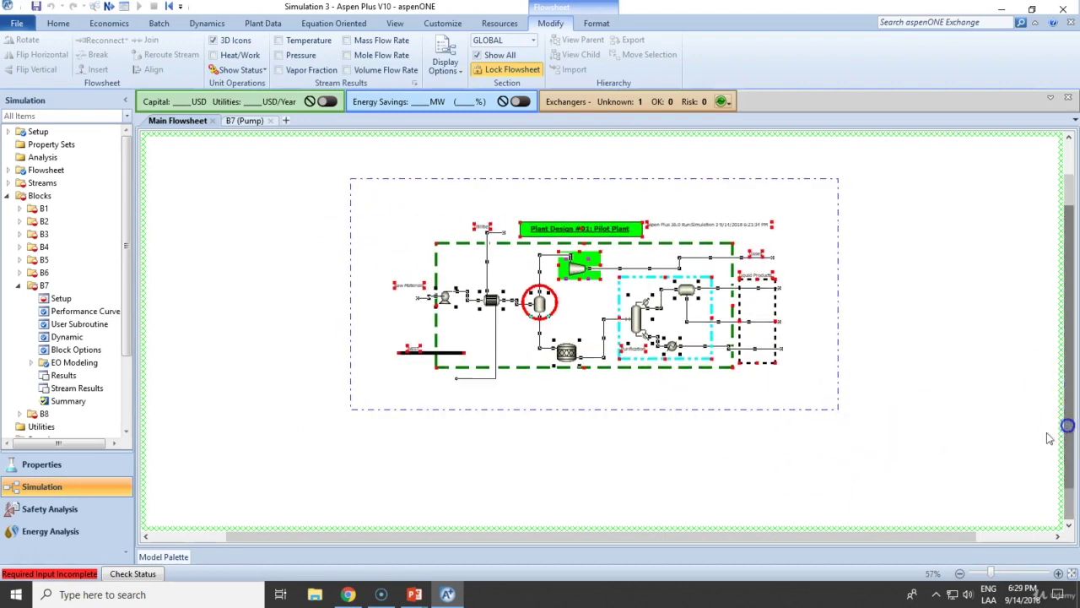
pyautogui.scroll(-1, 810, 447)
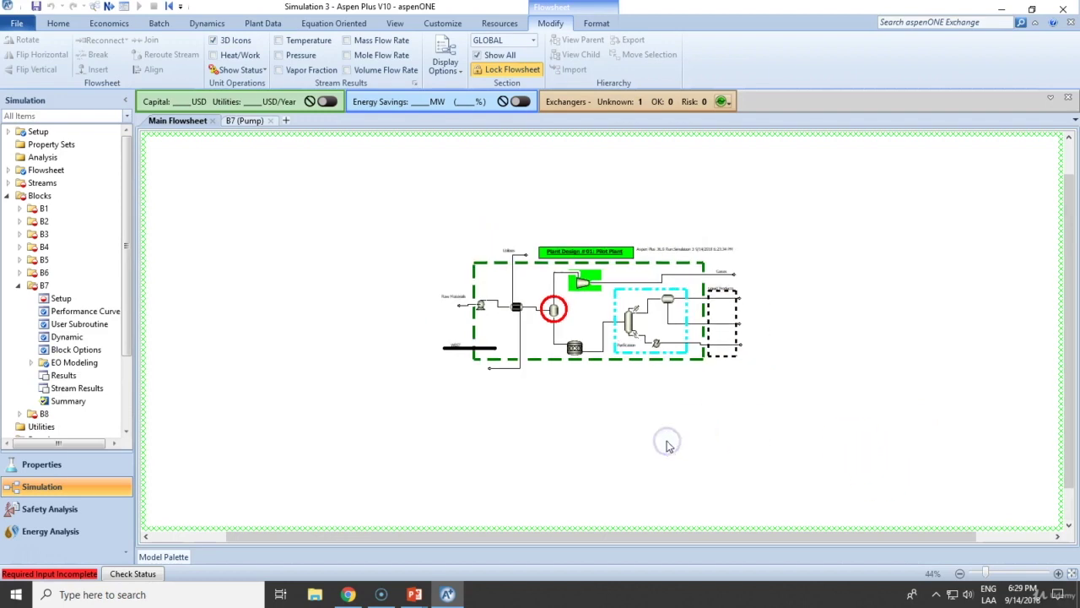
pyautogui.rightClick(550, 413)
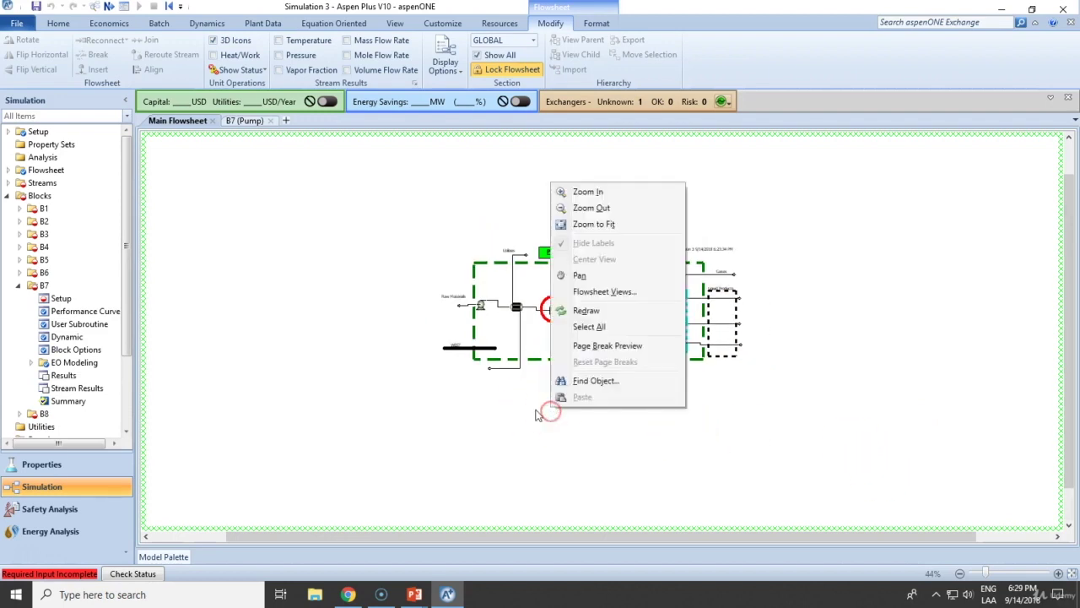
pyautogui.click(514, 422)
# Paste a copy of the whole annotated flowsheet, resolving the ID conflicts by adding the prefix X to the duplicated blocks and streams.
pyautogui.moveTo(404, 204); pyautogui.dragTo(786, 406)
pyautogui.hotkey('ctrl', 'c')
pyautogui.hotkey('ctrl', 'v')
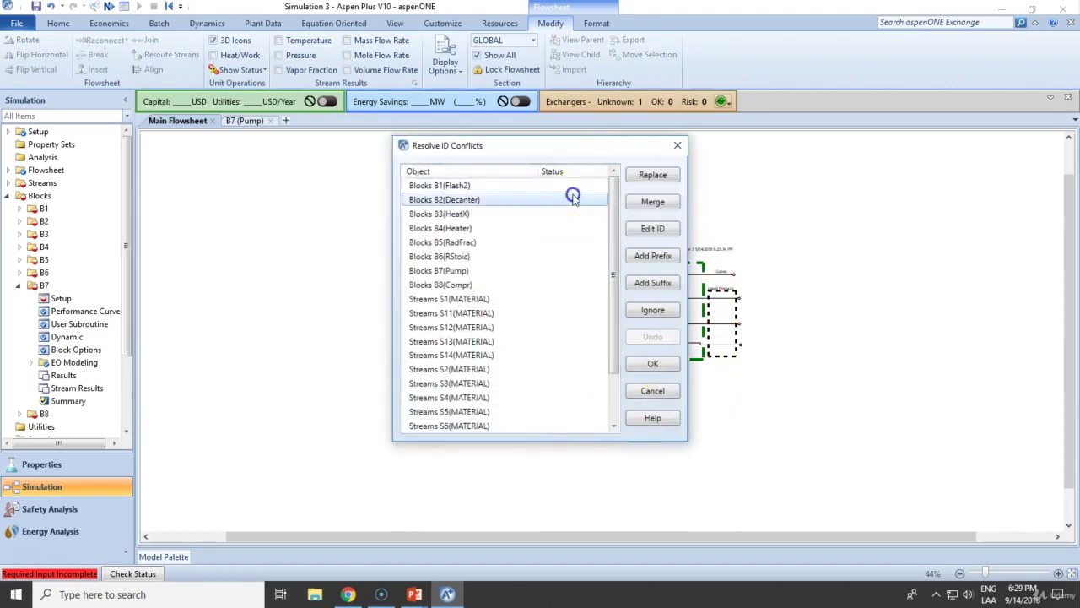
pyautogui.click(667, 257)
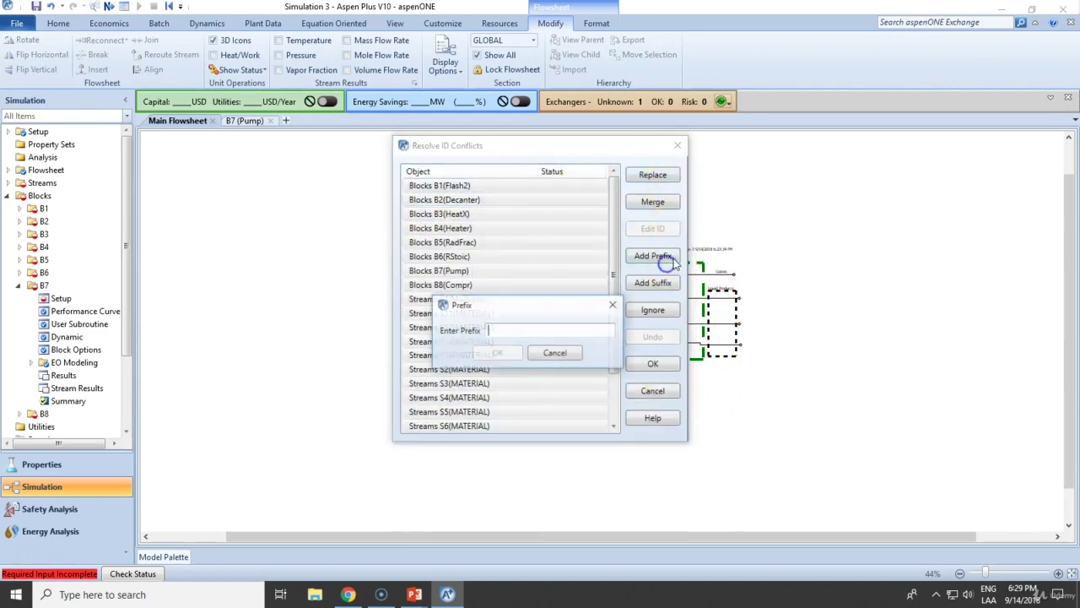
pyautogui.write('X')
pyautogui.click(506, 354)
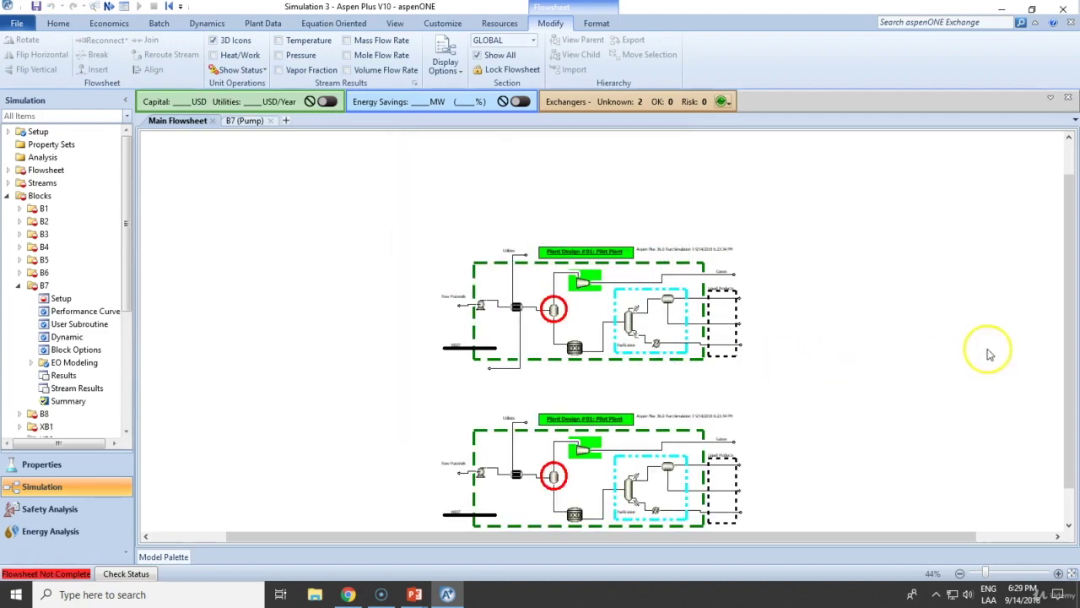
# Move the duplicated pilot plant up beside the original, with its product streams facing the original's raw materials inlet.
pyautogui.scroll(-1, 1066, 342)
pyautogui.moveTo(562, 403); pyautogui.dragTo(784, 523)
pyautogui.moveTo(697, 392); pyautogui.dragTo(421, 235)
pyautogui.click(318, 418)
pyautogui.moveTo(502, 536); pyautogui.dragTo(389, 525)
pyautogui.scroll(5, 665, 410)
pyautogui.scroll(-3, 542, 433)
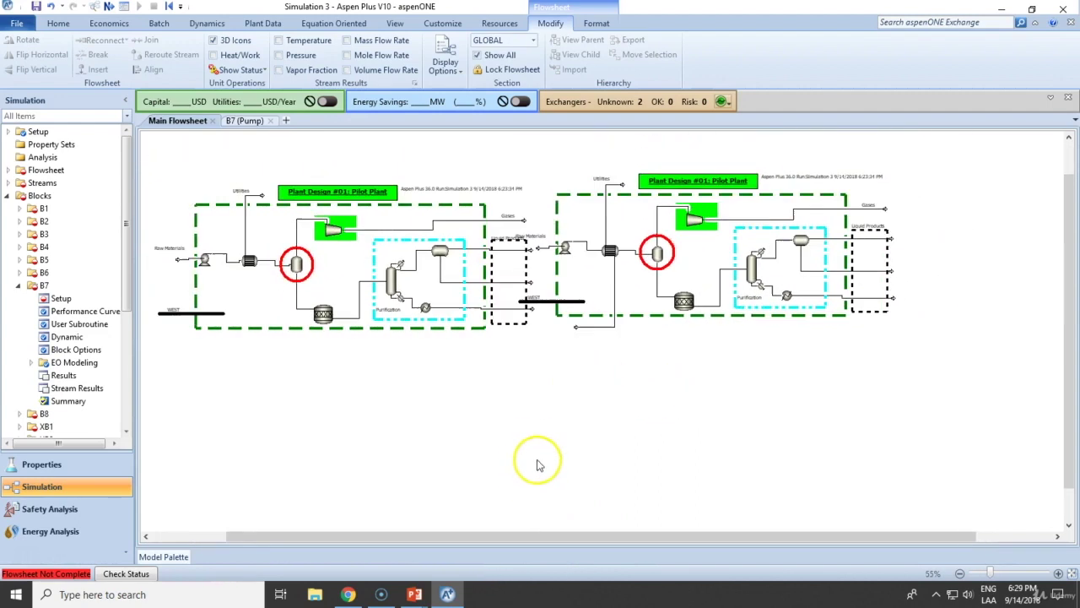
# Enlarge the black dashed liquid products box of the duplicated plant so it spans the gap between both plants.
pyautogui.click(525, 269)
pyautogui.moveTo(523, 221); pyautogui.dragTo(524, 222)
pyautogui.moveTo(530, 278); pyautogui.dragTo(571, 343)
# Join the duplicated plant's upper liquid product stream XS7 with the original plant's raw materials stream S12.
pyautogui.click(528, 249)
pyautogui.keyDown('ctrl'); pyautogui.click(539, 248); pyautogui.keyUp('ctrl')
pyautogui.click(151, 40)
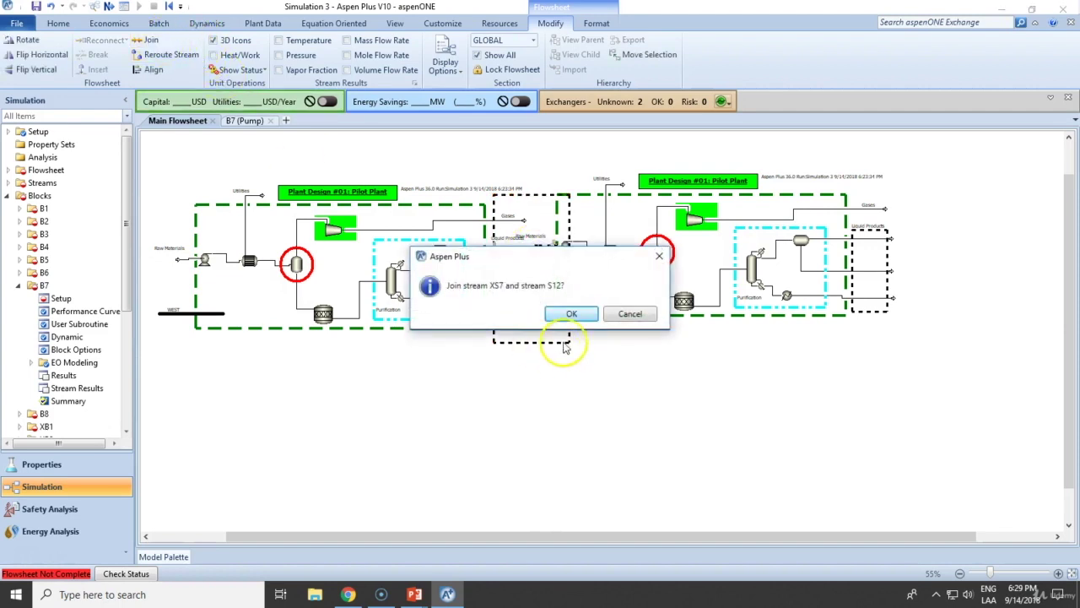
pyautogui.click(571, 381)
# Reroute the duplicated plant's gas stream above the original plant and its two free liquid product streams below it.
pyautogui.moveTo(523, 224)
pyautogui.mouseDown()
pyautogui.moveTo(585, 205)
pyautogui.moveTo(525, 221)
pyautogui.mouseUp()
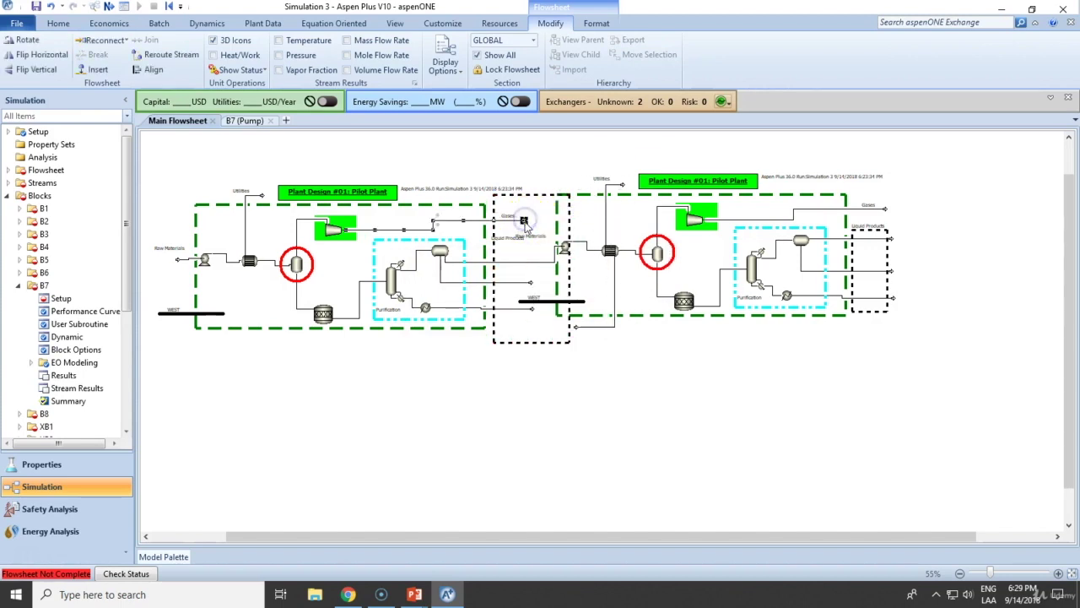
pyautogui.click(525, 225)
pyautogui.moveTo(525, 220); pyautogui.dragTo(890, 146)
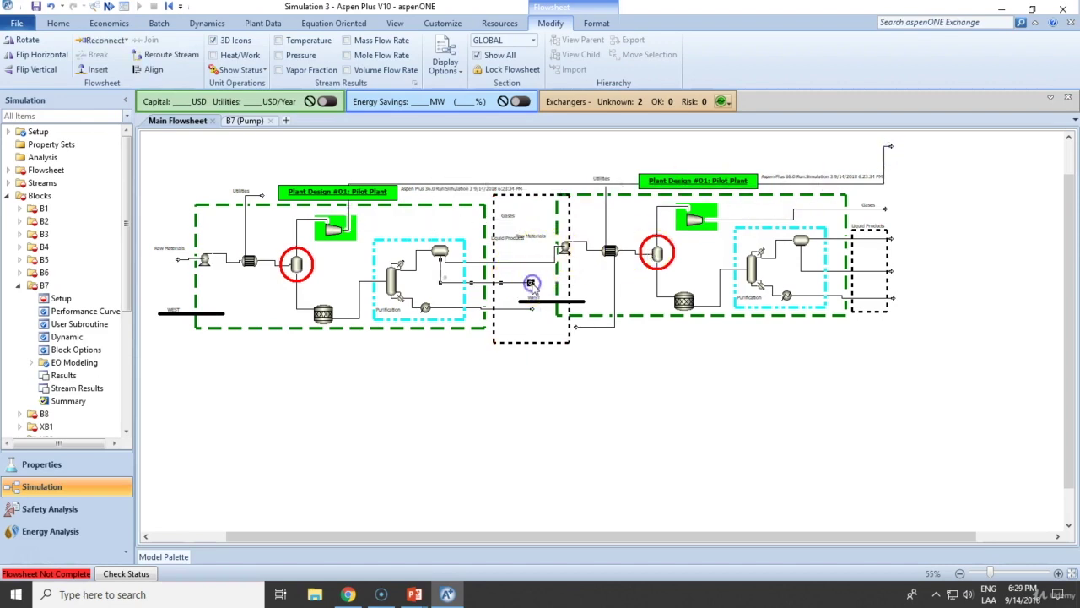
pyautogui.click(530, 284)
pyautogui.moveTo(532, 288); pyautogui.dragTo(793, 400)
pyautogui.click(532, 314)
pyautogui.moveTo(533, 309); pyautogui.dragTo(758, 367)
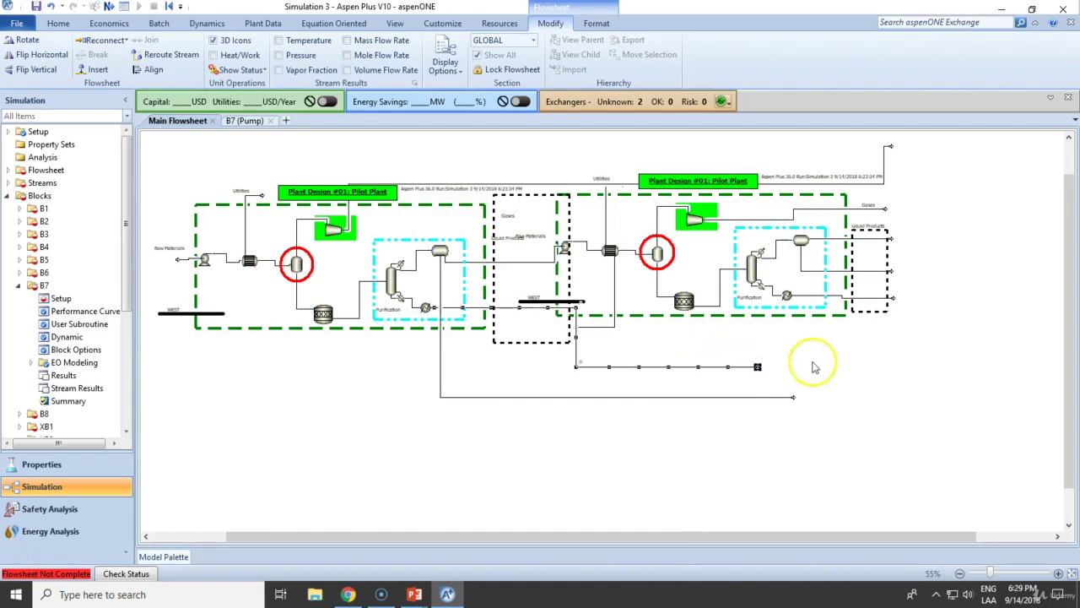
# Change the outline colour of the duplicated plant's green dashed frame to blue.
pyautogui.click(312, 331)
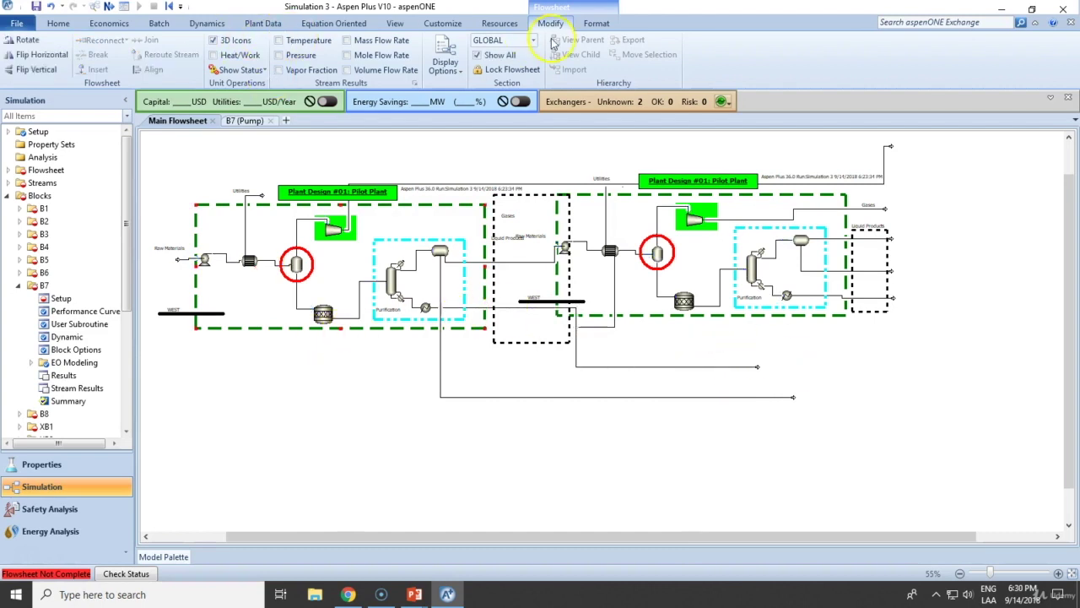
pyautogui.click(59, 24)
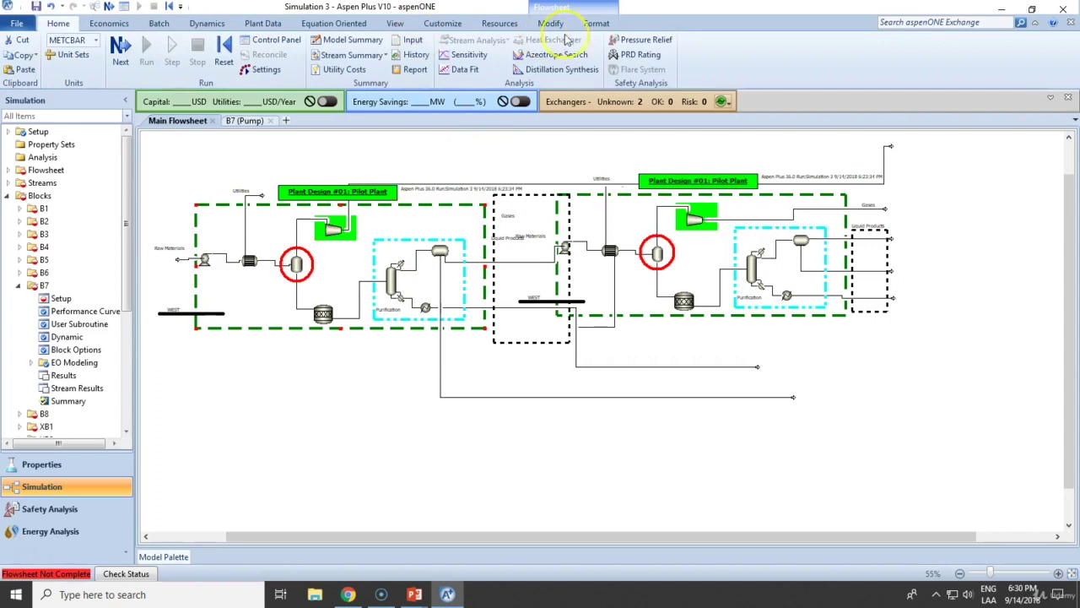
pyautogui.click(595, 24)
pyautogui.click(106, 52)
pyautogui.click(163, 86)
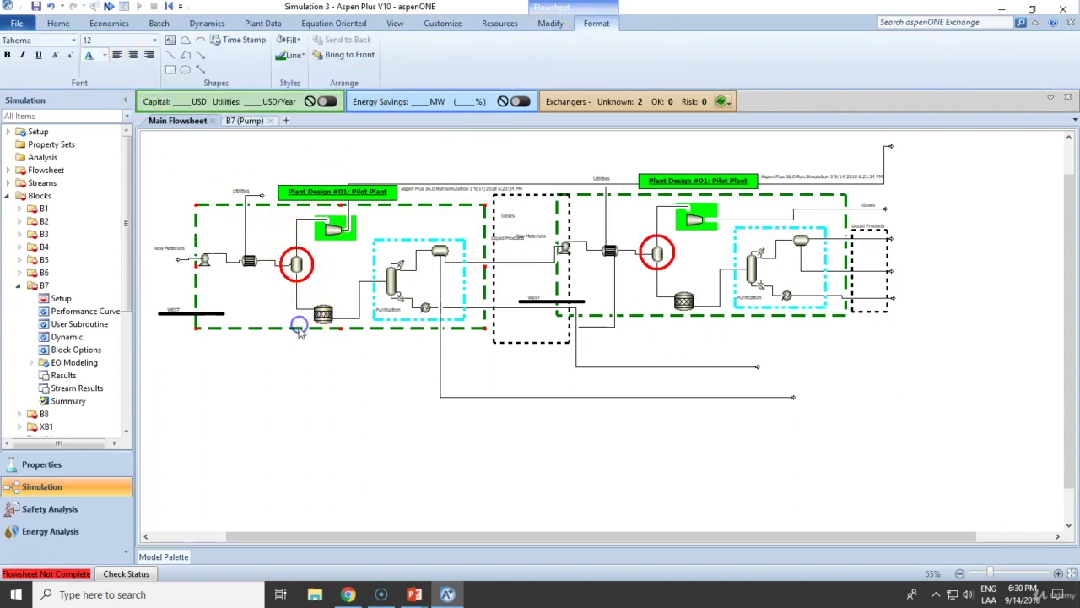
pyautogui.click(293, 39)
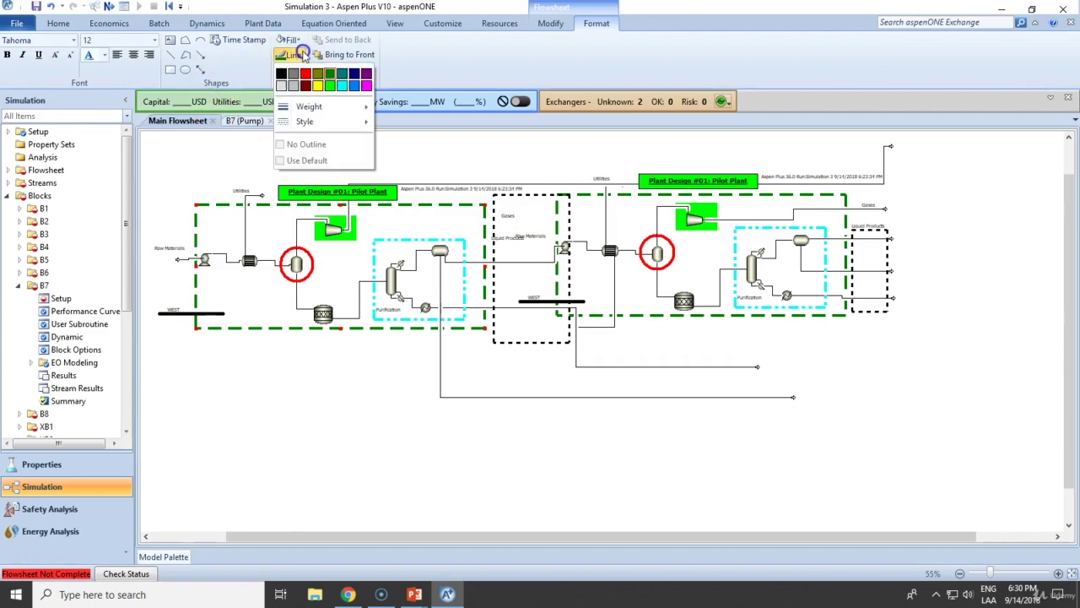
pyautogui.click(348, 89)
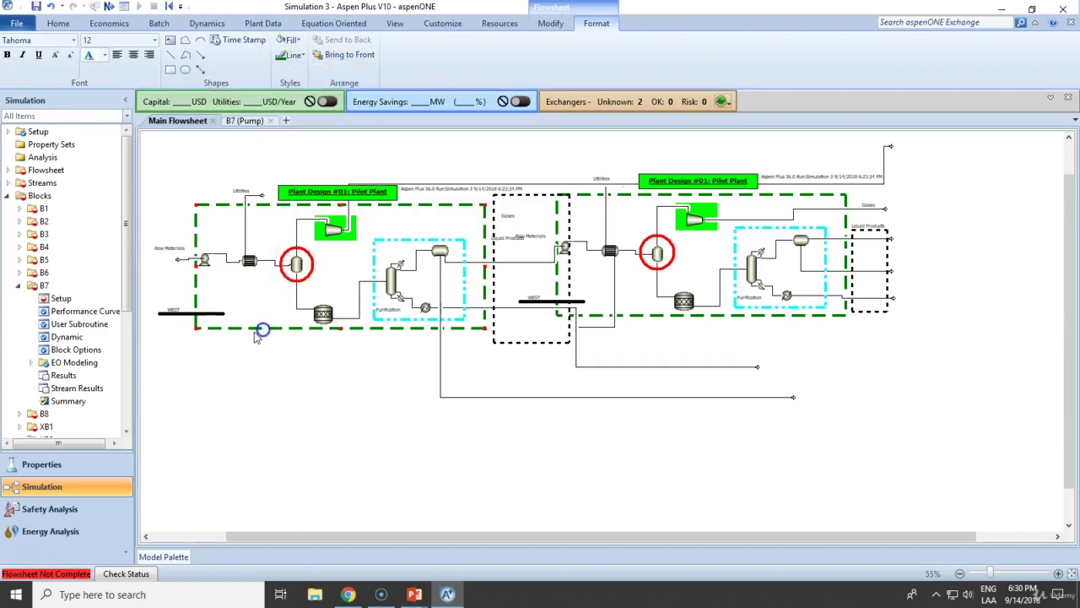
pyautogui.click(304, 55)
pyautogui.click(351, 86)
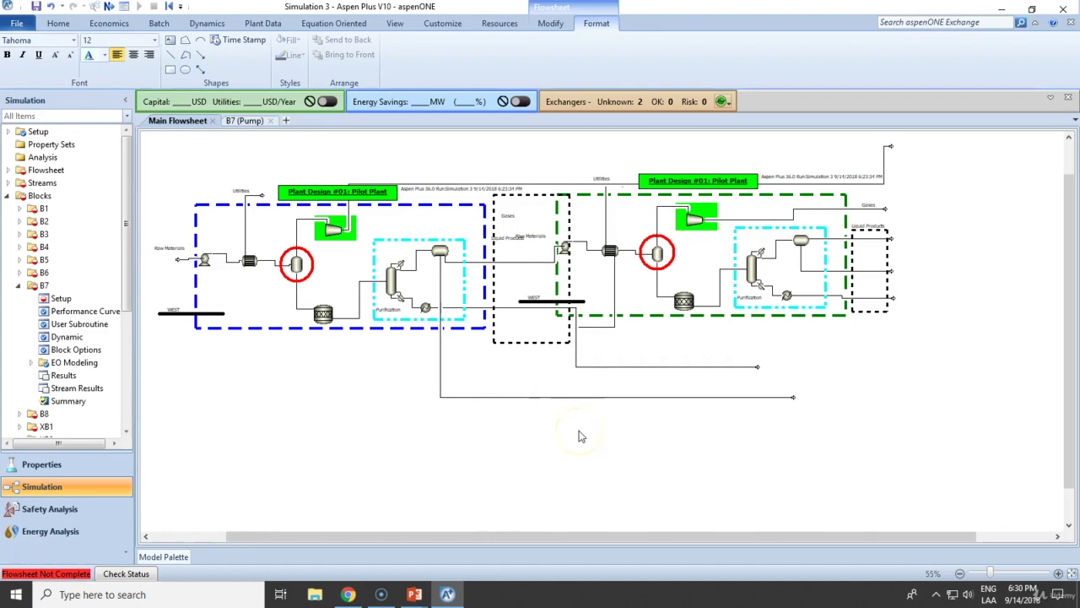
# Examine the two connected plants as a whole, and the blue-framed plant's blocks, streams and annotations close up.
pyautogui.scroll(-2, 465, 415)
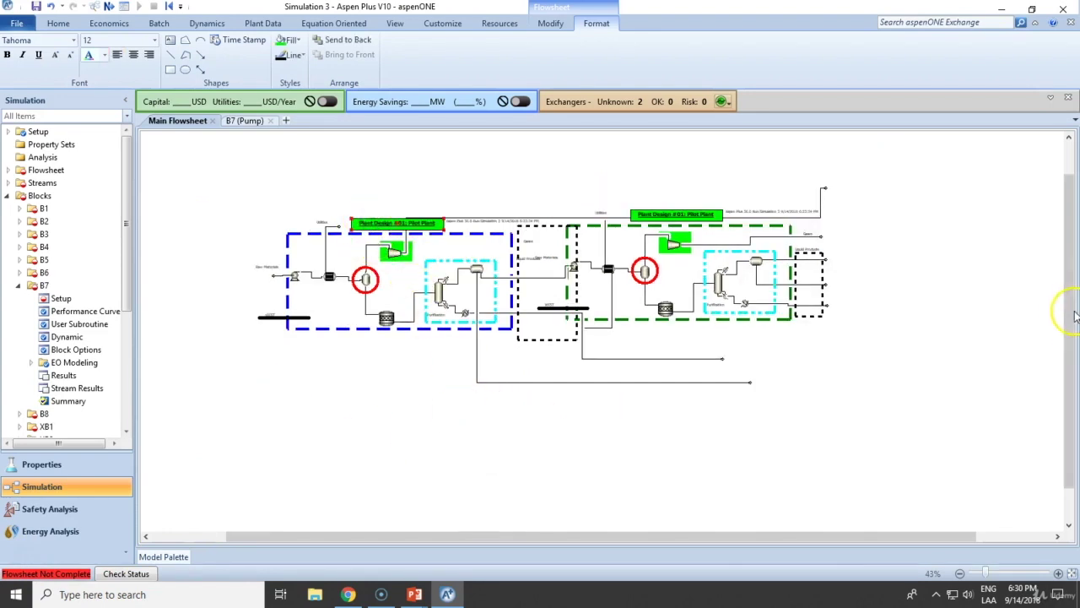
pyautogui.moveTo(1071, 313); pyautogui.dragTo(1072, 289)
pyautogui.click(567, 503)
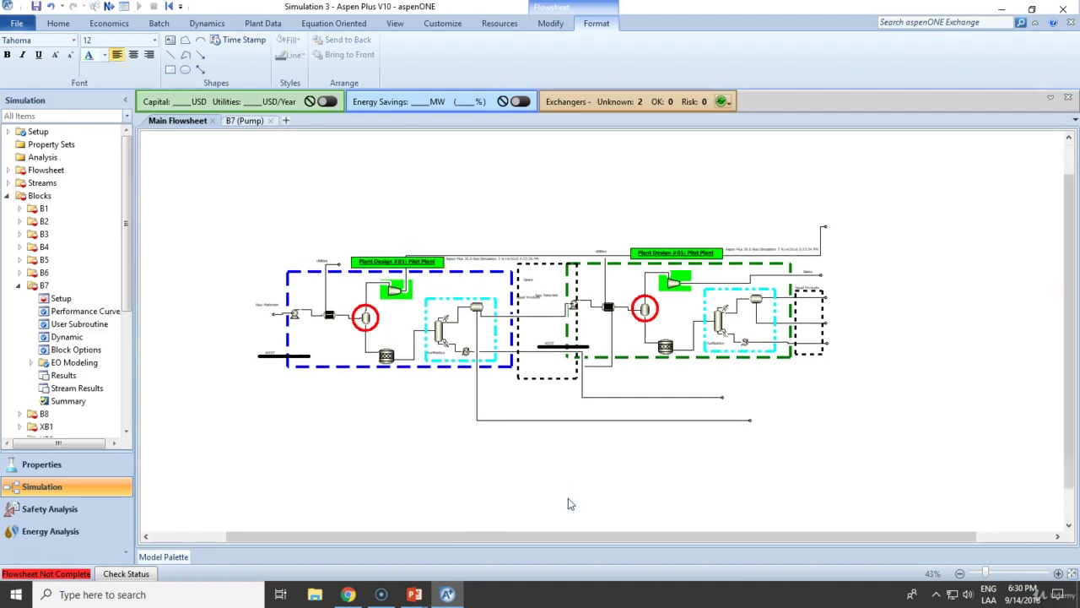
pyautogui.scroll(5, 569, 504)
pyautogui.moveTo(616, 537); pyautogui.dragTo(295, 464)
pyautogui.scroll(2, 297, 466)
pyautogui.moveTo(344, 533); pyautogui.dragTo(213, 517)
pyautogui.scroll(3, 230, 518)
pyautogui.scroll(-5, 278, 462)
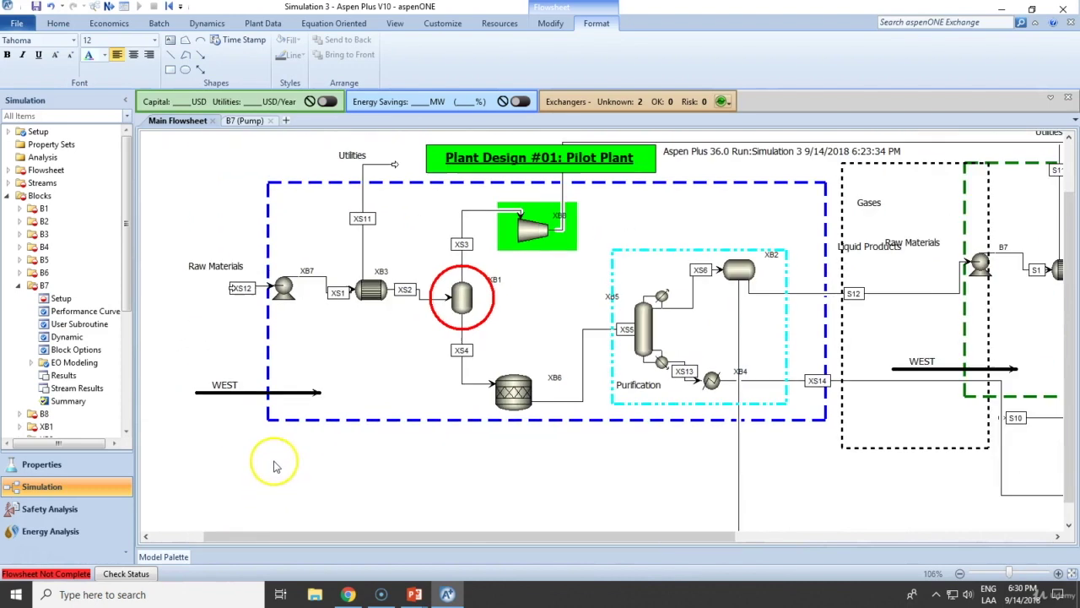
pyautogui.click(1069, 137)
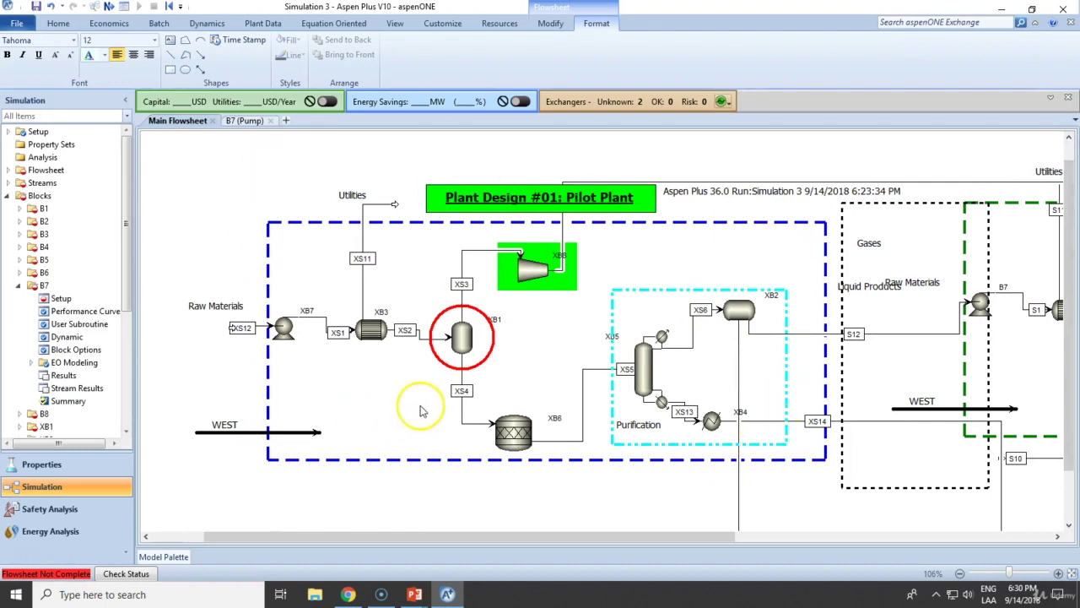
pyautogui.click(486, 358)
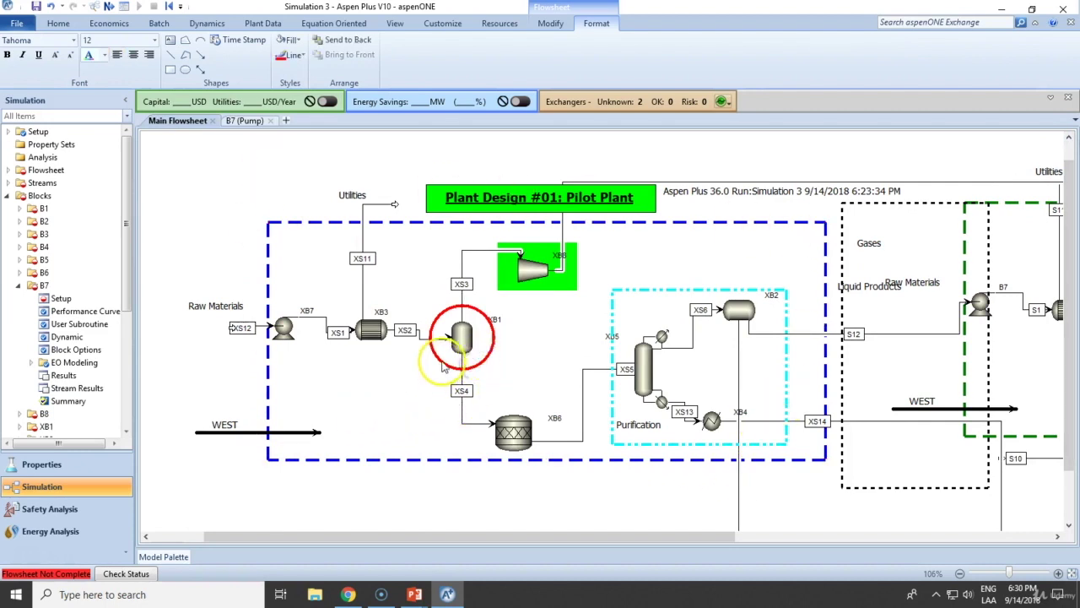
pyautogui.click(474, 338)
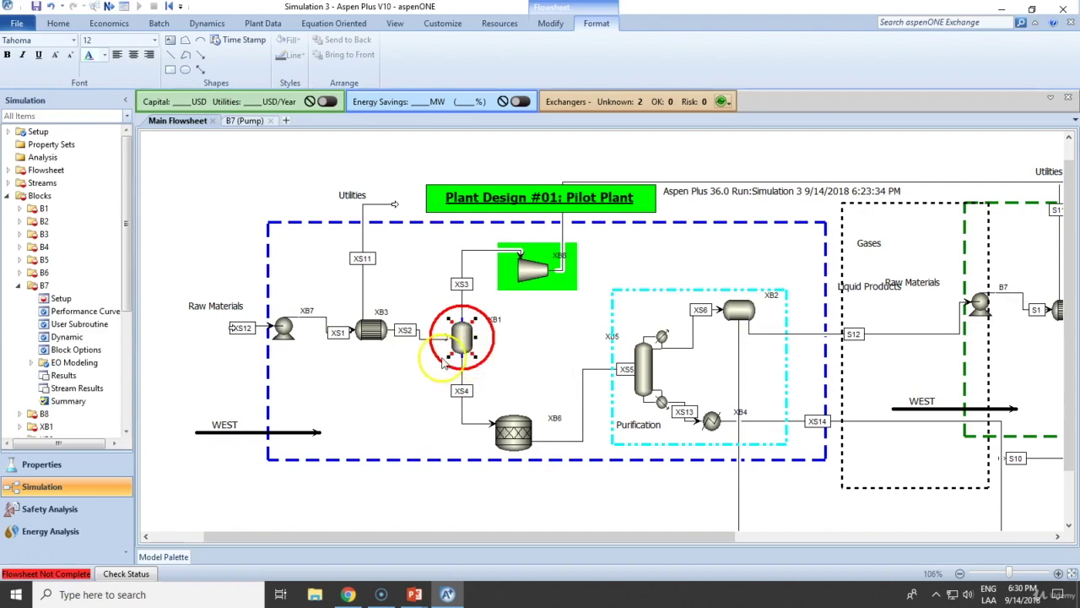
# Examine the original plant's gas and liquid product streams and the connection between the two plants.
pyautogui.moveTo(394, 535); pyautogui.dragTo(748, 528)
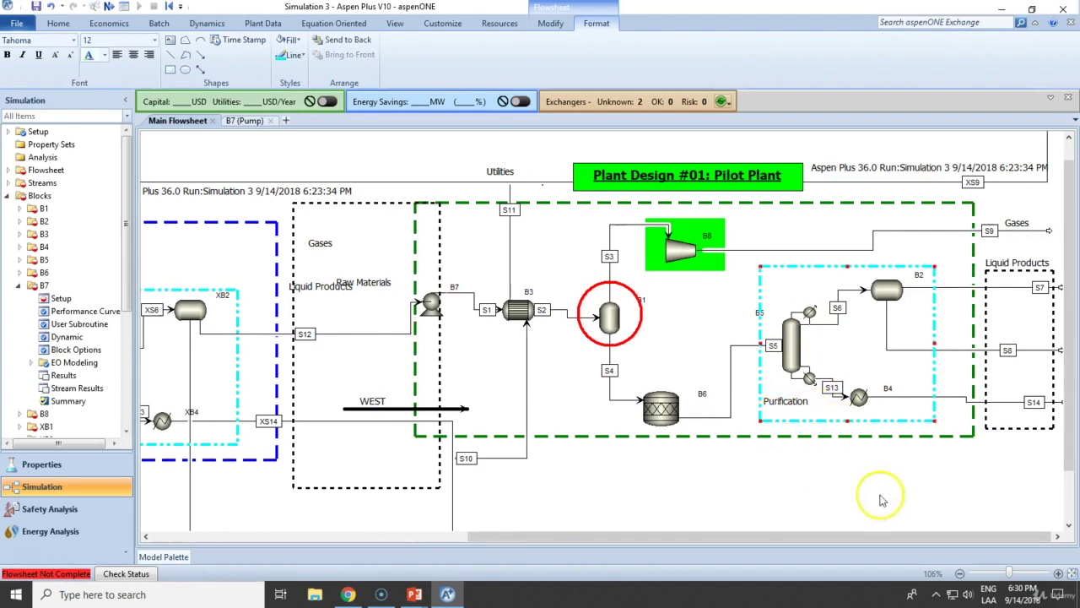
pyautogui.moveTo(846, 540); pyautogui.dragTo(987, 464)
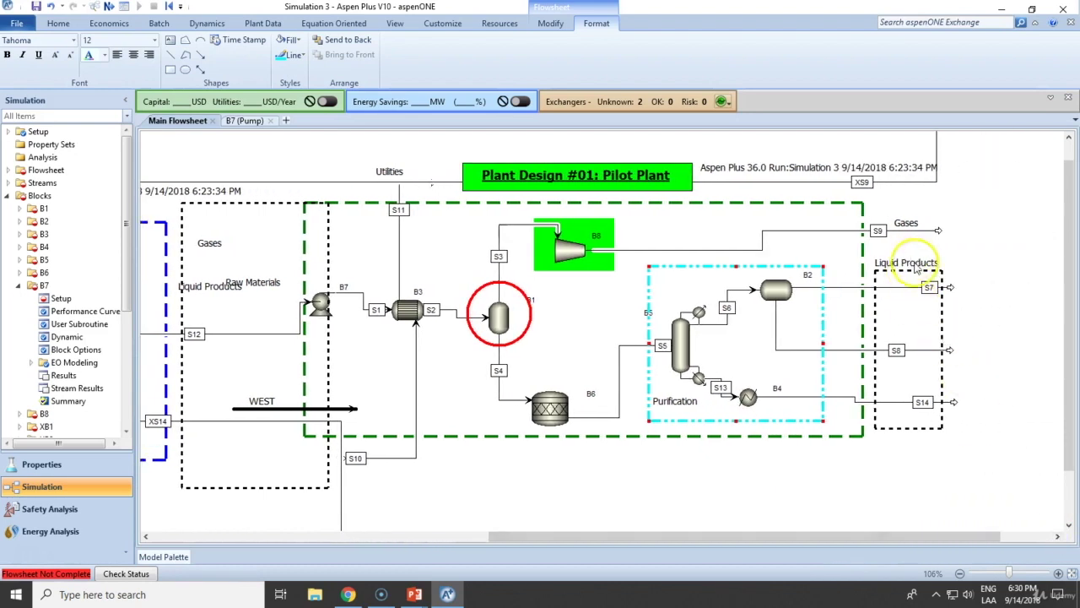
pyautogui.moveTo(992, 255); pyautogui.dragTo(853, 516)
pyautogui.click(828, 505)
pyautogui.moveTo(972, 207); pyautogui.dragTo(850, 230)
pyautogui.moveTo(794, 537); pyautogui.dragTo(637, 536)
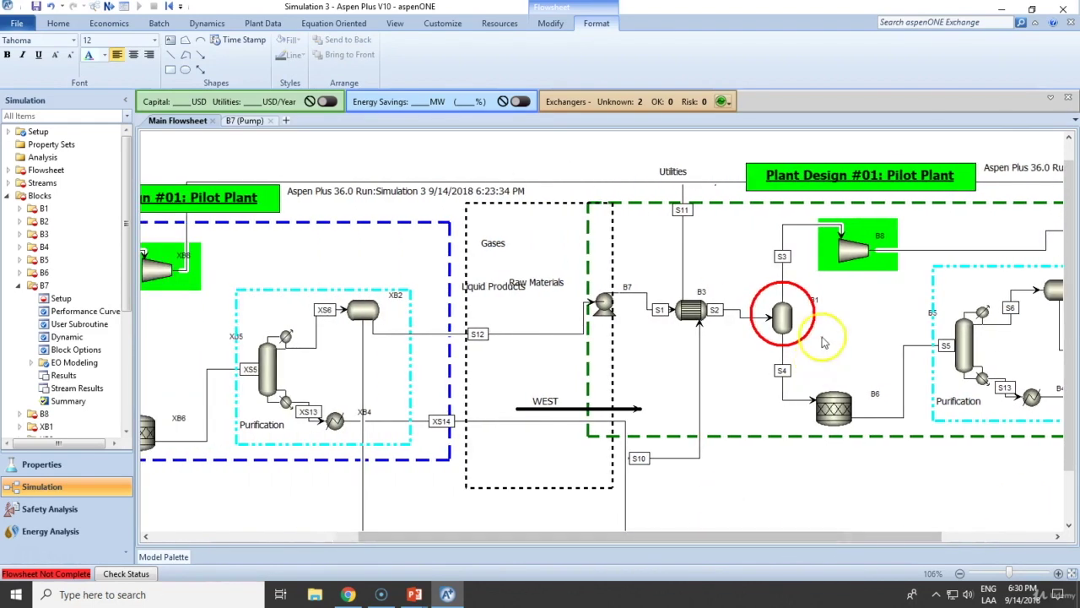
# Try shifting the original plant's green dashed frame and undo the move.
pyautogui.click(825, 261)
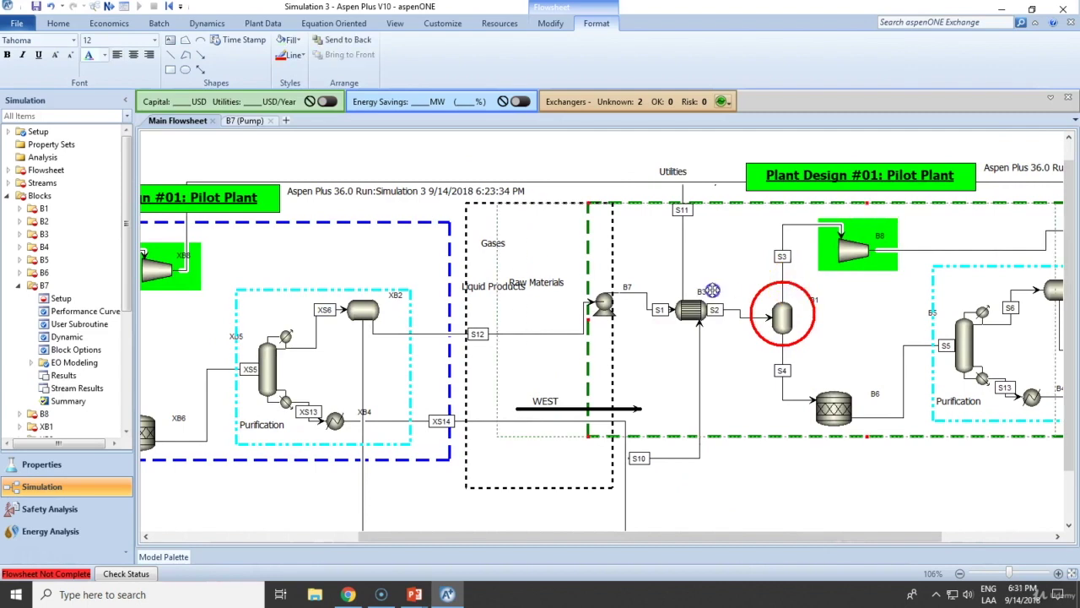
pyautogui.moveTo(730, 290); pyautogui.dragTo(753, 292)
pyautogui.hotkey('ctrl', 'z')
pyautogui.click(717, 508)
pyautogui.scroll(-2, 731, 489)
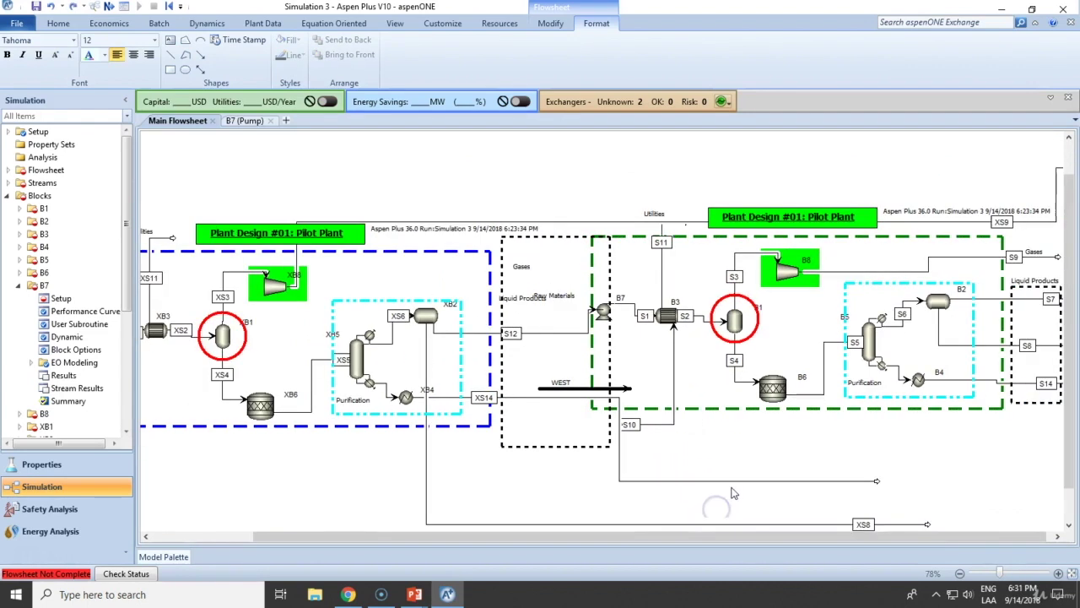
pyautogui.scroll(-1, 736, 498)
pyautogui.scroll(-1, 728, 528)
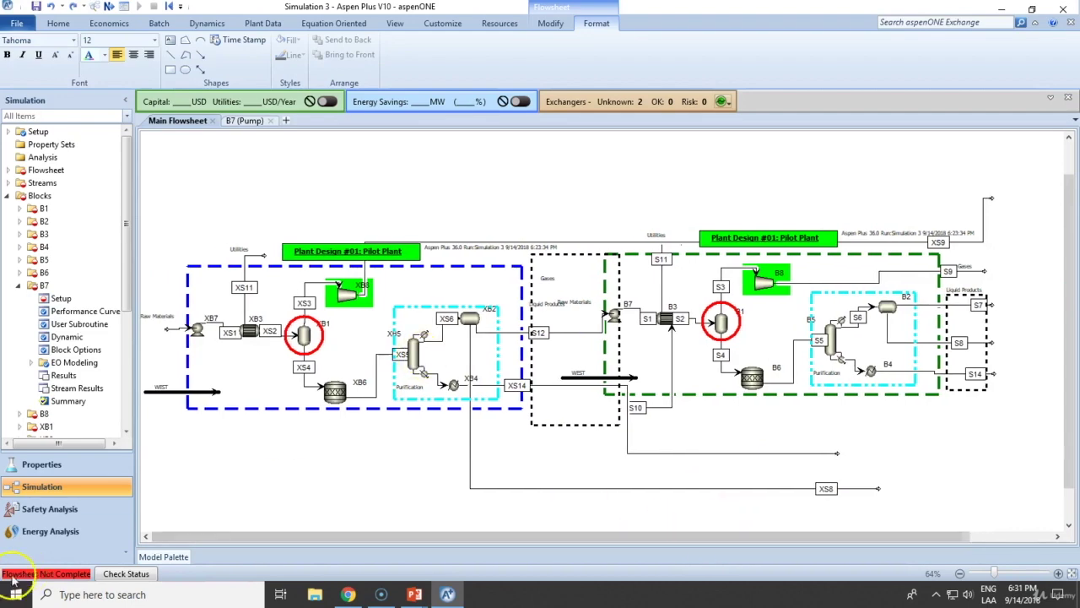